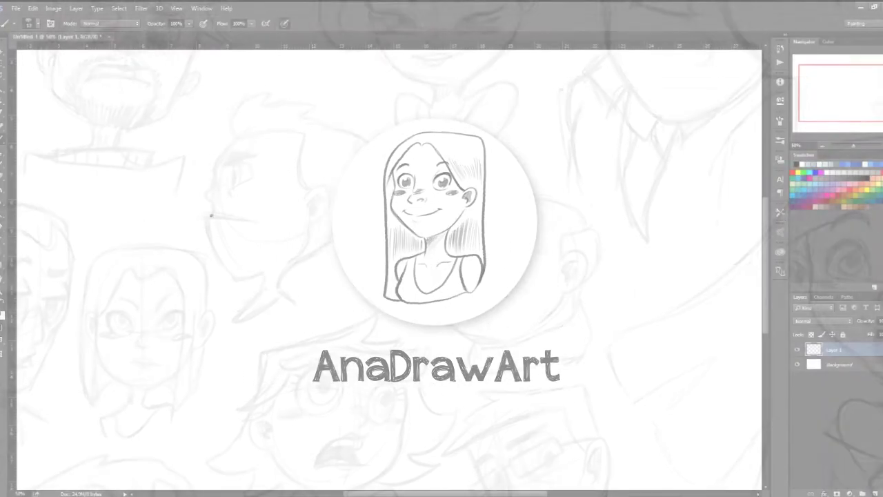
Sketch the first girl's head circle, jaw and a face contour placed further right
mouse_move(246, 131)
mouse_down()
mouse_move(180, 172)
mouse_move(308, 205)
mouse_up()
drag(193, 239, 316, 188)
drag(315, 153, 295, 247)
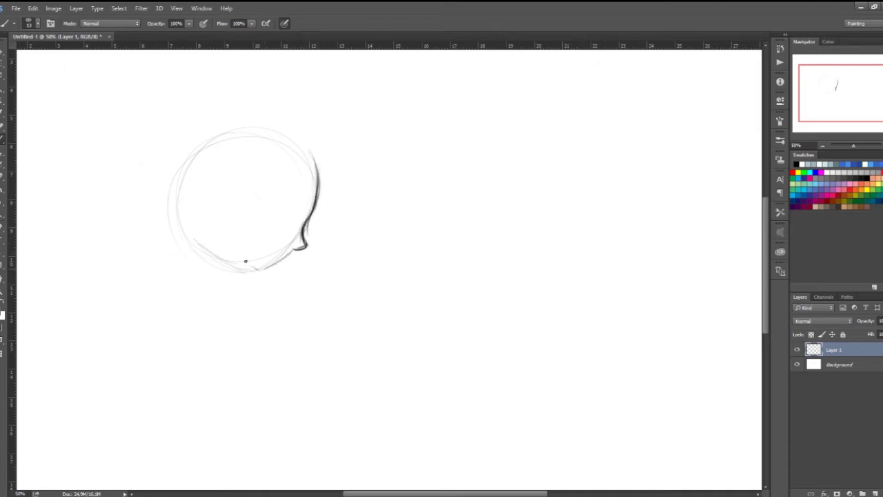
drag(244, 263, 209, 223)
drag(200, 208, 253, 266)
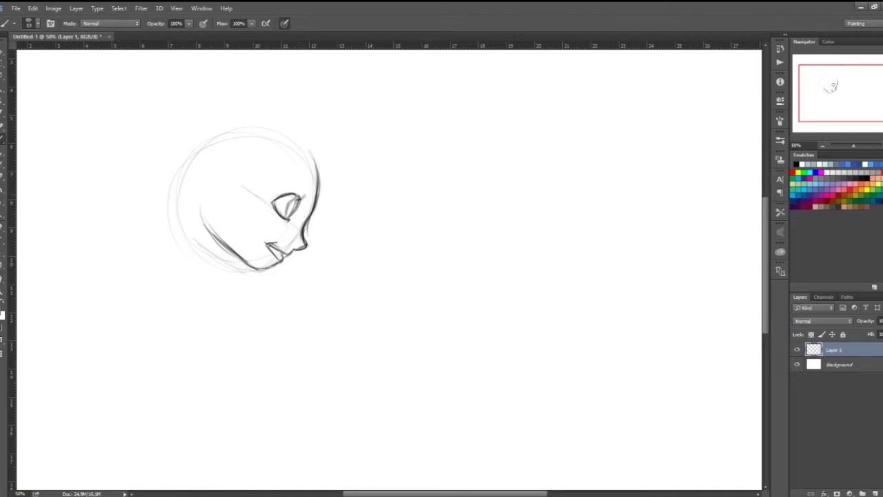
key(ctrl+z)
drag(306, 233, 330, 159)
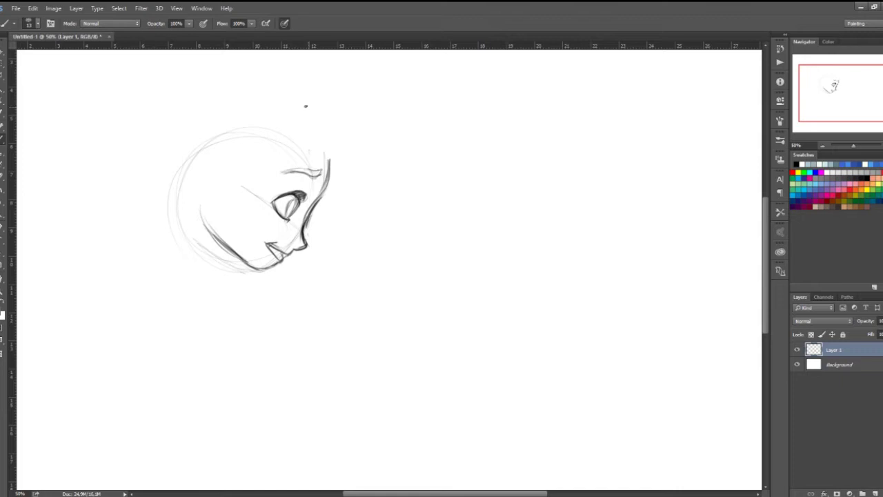
Rotate the head sketch counter-clockwise into place and sketch the hair and hairline
key(ctrl+t)
drag(362, 183, 331, 137)
key(Return)
drag(193, 297, 221, 279)
mouse_move(146, 158)
mouse_down()
mouse_move(276, 133)
mouse_move(270, 172)
mouse_up()
mouse_move(279, 132)
mouse_down()
mouse_move(296, 181)
mouse_move(154, 204)
mouse_up()
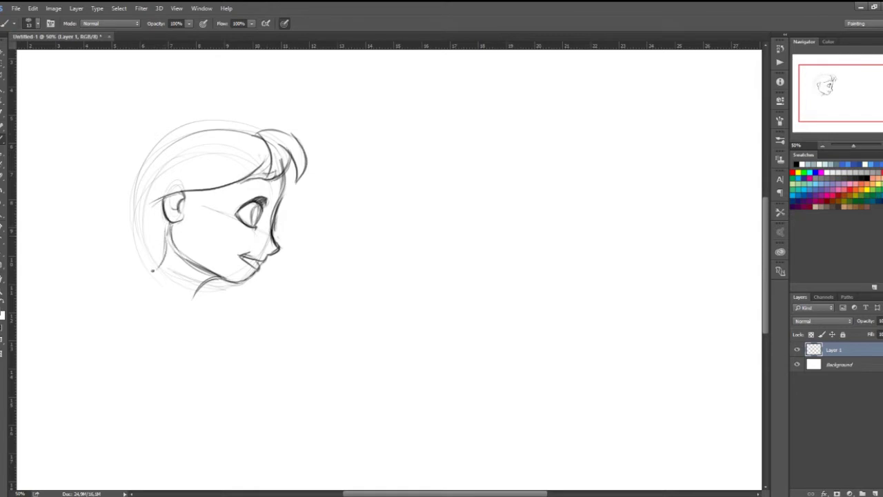
Draw the first girl's neck, shoulder-and-back line and darker jaw and collar lines
drag(159, 252, 170, 314)
drag(165, 249, 143, 267)
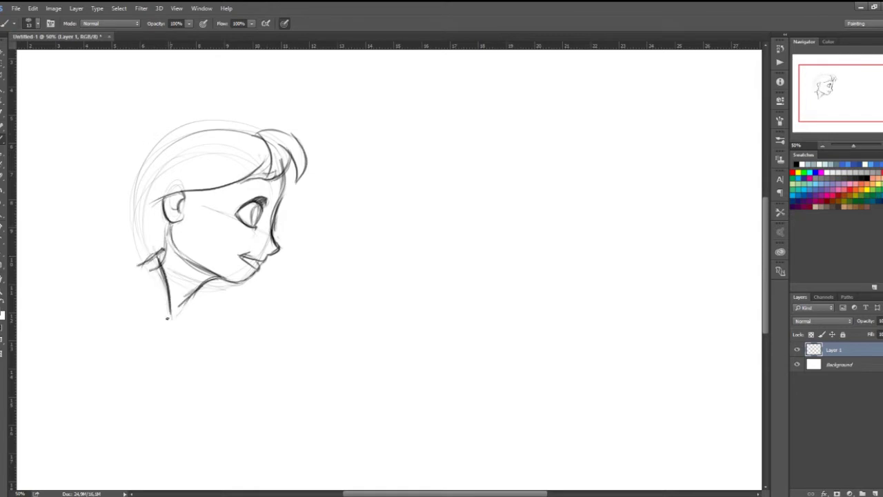
drag(141, 260, 35, 406)
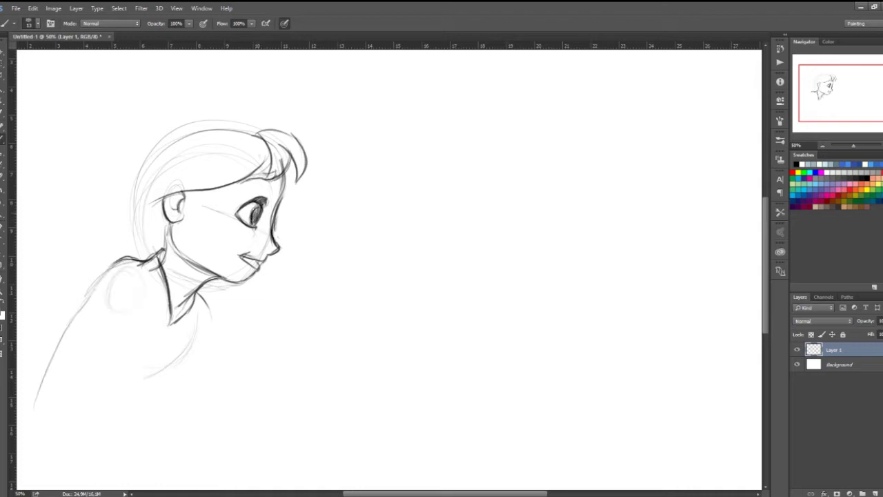
mouse_move(169, 233)
mouse_down()
mouse_move(238, 282)
mouse_move(185, 298)
mouse_up()
Darken the face profile, the sweep of the bangs and the top and left edge of the hair
drag(271, 235, 286, 182)
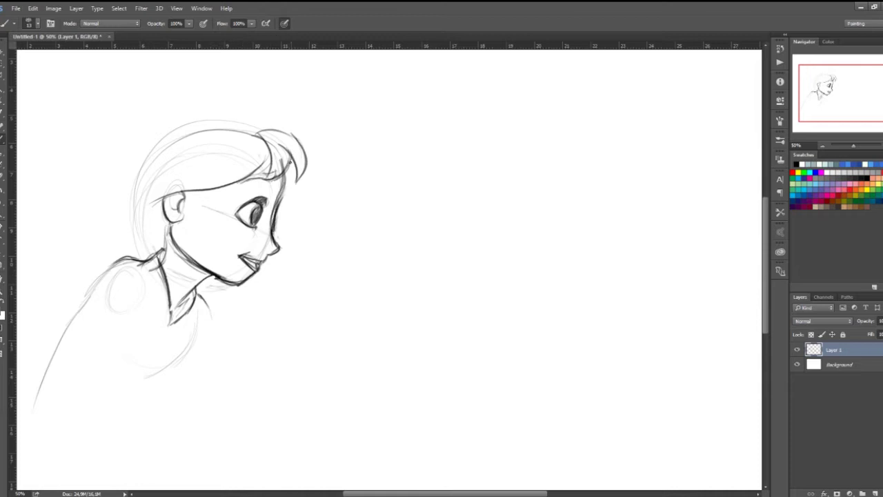
mouse_move(255, 136)
mouse_down()
mouse_move(133, 201)
mouse_move(140, 221)
mouse_up()
drag(217, 157, 260, 131)
mouse_move(141, 175)
mouse_down()
mouse_move(234, 124)
mouse_move(200, 121)
mouse_up()
key(ctrl+z)
drag(148, 160, 241, 123)
drag(140, 185, 138, 225)
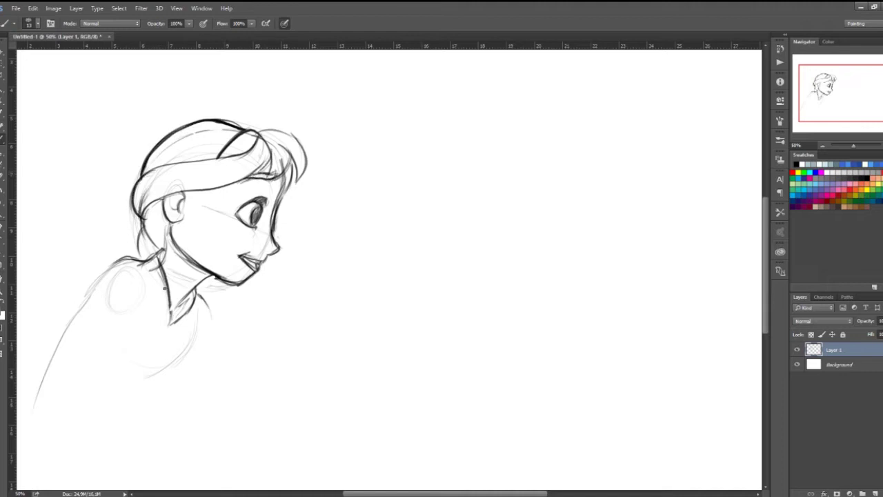
Sketch the first girl's torso and sleeves
drag(159, 372, 144, 430)
drag(153, 407, 163, 465)
drag(212, 293, 187, 440)
drag(173, 367, 166, 455)
drag(189, 417, 185, 451)
Sketch the left shoulder curve and the long lines of the left arm
drag(146, 286, 124, 354)
drag(117, 272, 98, 356)
drag(104, 317, 87, 426)
drag(127, 338, 112, 415)
drag(123, 359, 98, 447)
drag(93, 296, 125, 264)
drag(84, 320, 39, 460)
Erase the arm's construction lines and redraw a darker shoulder, upper arm and collar
drag(32, 389, 104, 276)
drag(121, 357, 158, 378)
drag(100, 317, 82, 346)
mouse_move(135, 259)
mouse_down()
mouse_move(104, 276)
mouse_move(93, 297)
mouse_move(105, 321)
mouse_up()
drag(146, 286, 138, 321)
drag(143, 265, 169, 323)
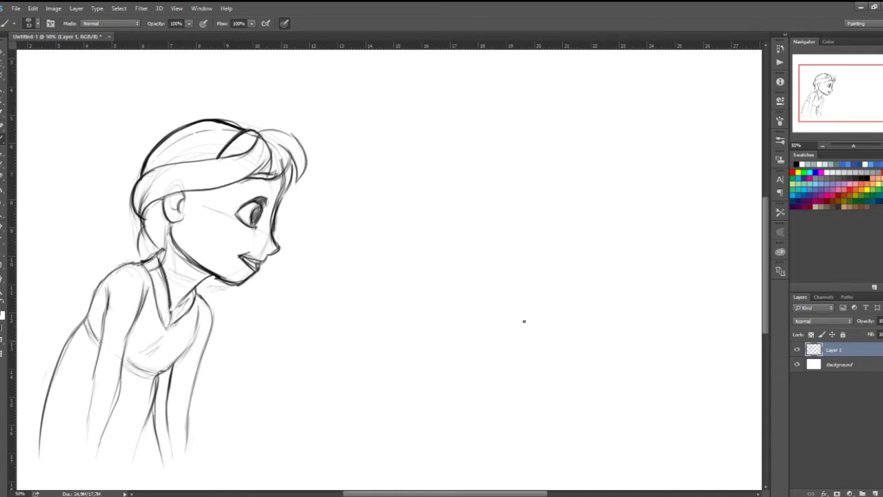
On a new layer, sketch the second girl's head circle with a guideline
key(ctrl+shift+alt+n)
mouse_move(524, 222)
mouse_down()
mouse_move(542, 347)
mouse_move(524, 211)
mouse_up()
drag(487, 262, 542, 258)
drag(502, 216, 487, 261)
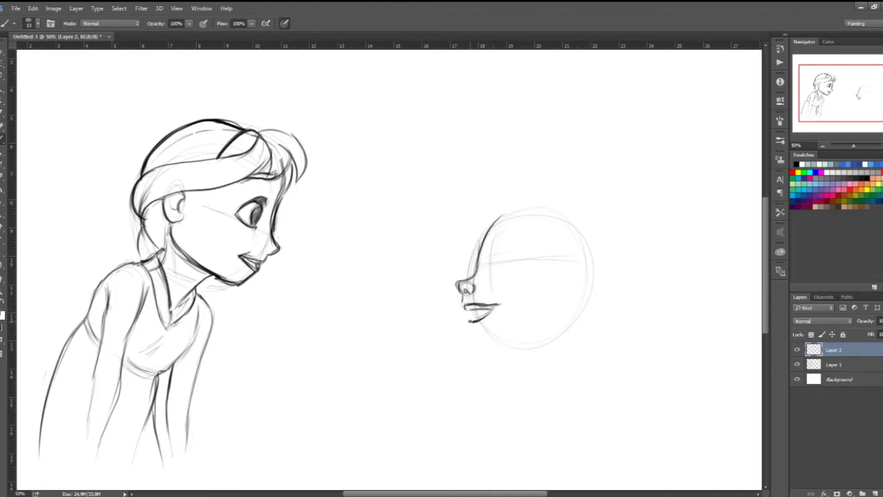
Shrink the second head slightly and add her chin line, spiky hair tufts and a hair curl
key(ctrl+t)
drag(590, 384, 580, 376)
key(Return)
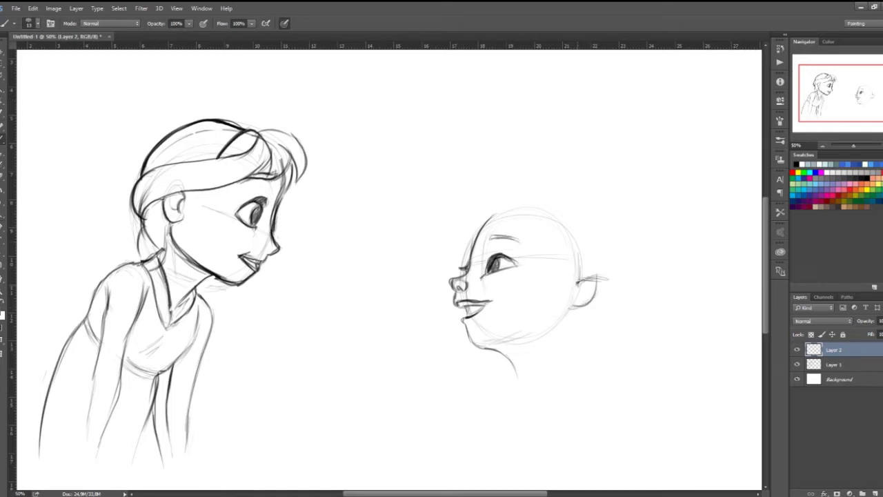
drag(492, 340, 519, 353)
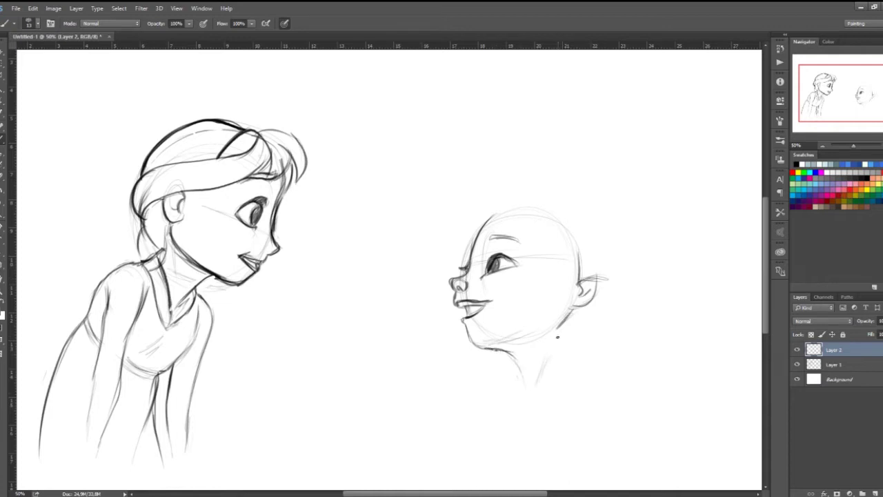
mouse_move(471, 214)
mouse_down()
mouse_move(453, 224)
mouse_move(529, 200)
mouse_move(580, 238)
mouse_move(574, 290)
mouse_up()
mouse_move(560, 342)
mouse_down()
mouse_move(611, 315)
mouse_move(514, 193)
mouse_up()
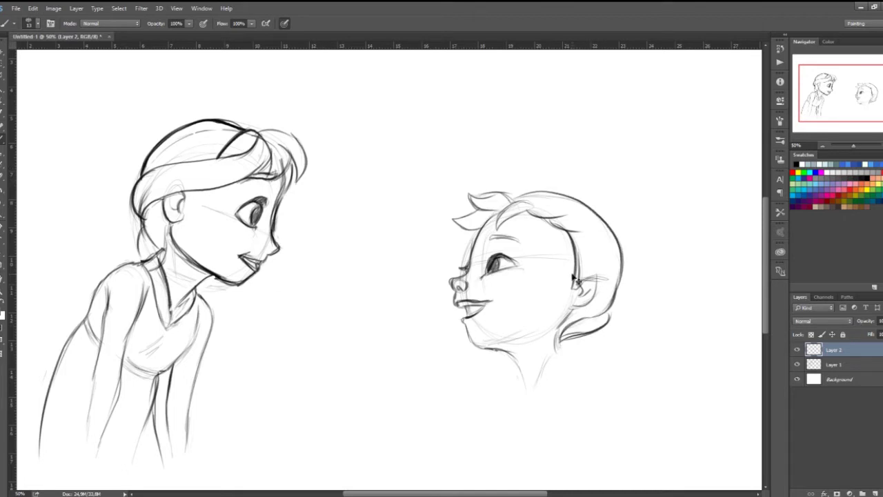
Tilt and lift the small girl's head, then draw her neck and V-shaped collar
key(ctrl+t)
drag(611, 198, 607, 185)
key(Return)
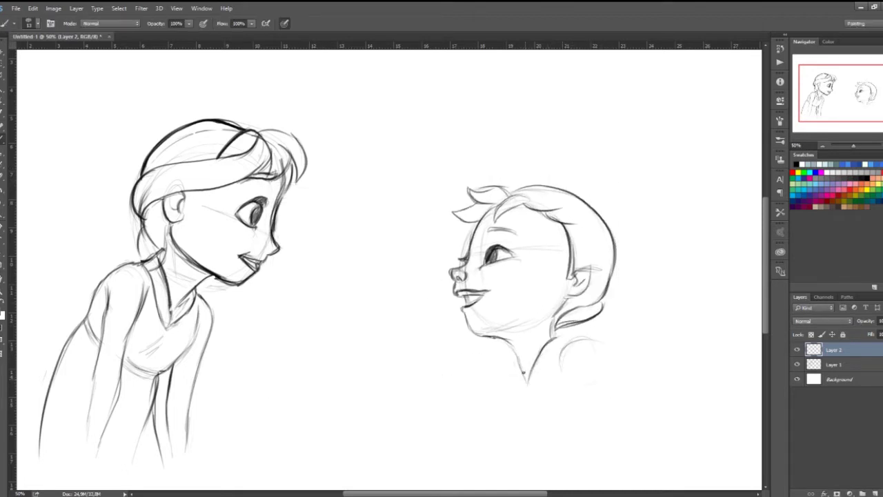
drag(557, 367, 526, 400)
mouse_move(519, 358)
mouse_down()
mouse_move(521, 407)
mouse_move(598, 405)
mouse_move(646, 473)
mouse_up()
mouse_move(516, 443)
mouse_down()
mouse_move(607, 409)
mouse_move(609, 345)
mouse_up()
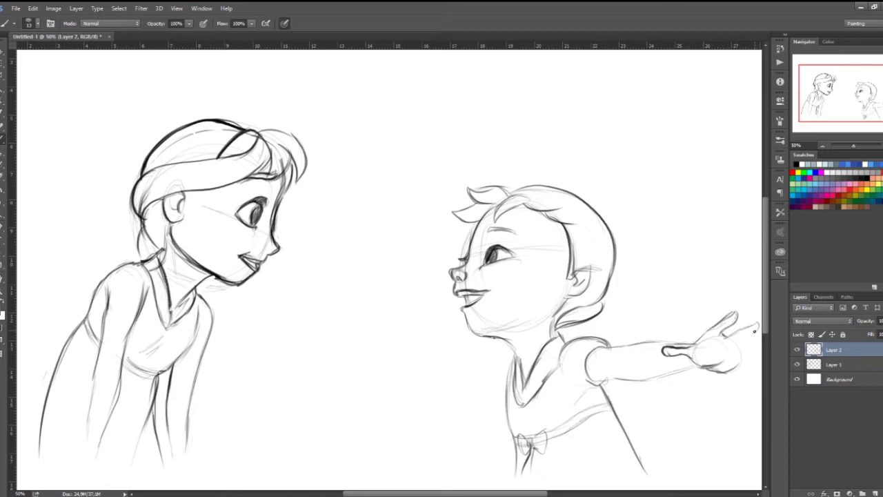
Draw the small girl's outstretched arm and scale her down to about 95%
scroll(745, 351, right, 2)
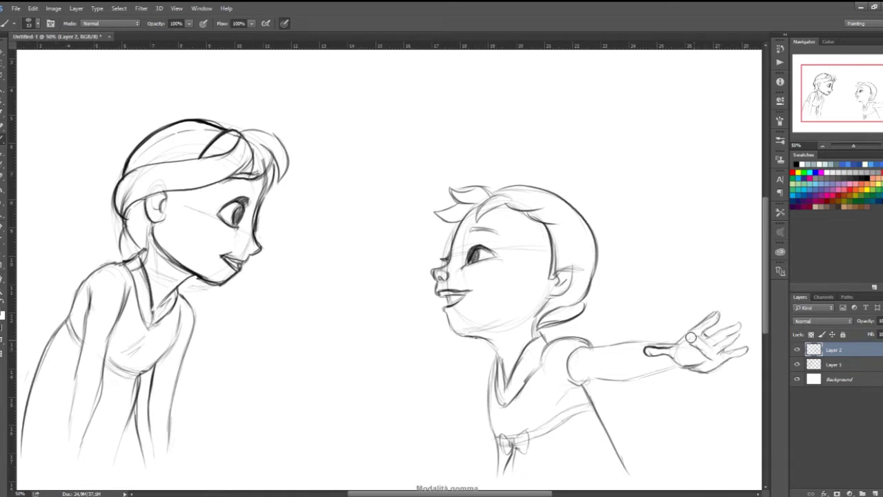
scroll(683, 342, down, 2)
scroll(683, 341, left, 1)
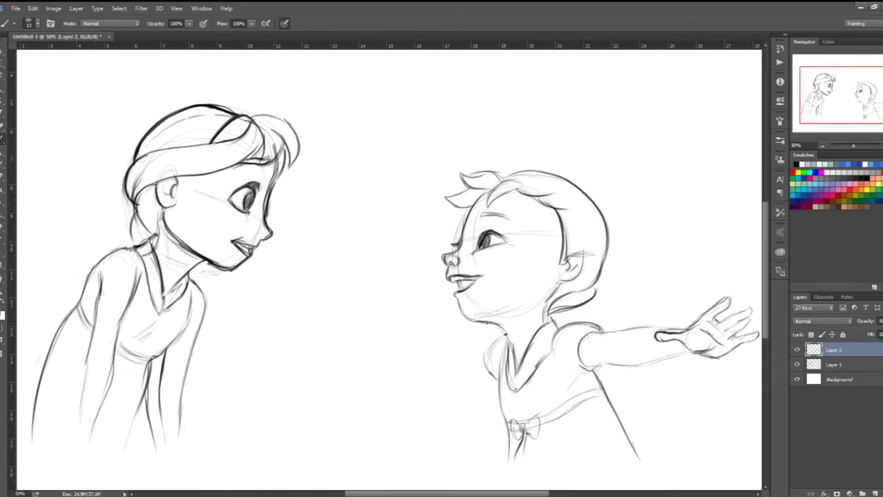
drag(465, 359, 404, 366)
drag(466, 380, 403, 384)
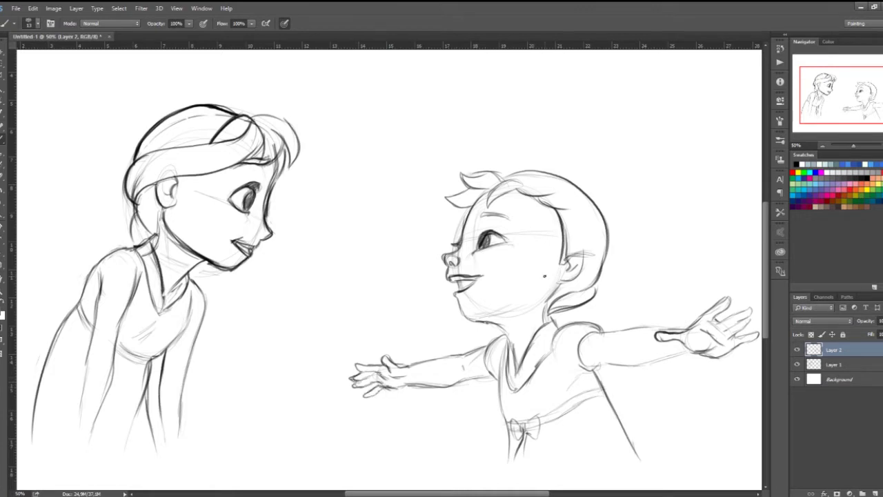
key(ctrl+t)
drag(286, 168, 301, 192)
key(Return)
Erase and redraw the first girl's mouth and add a stroke near her belt
key(b)
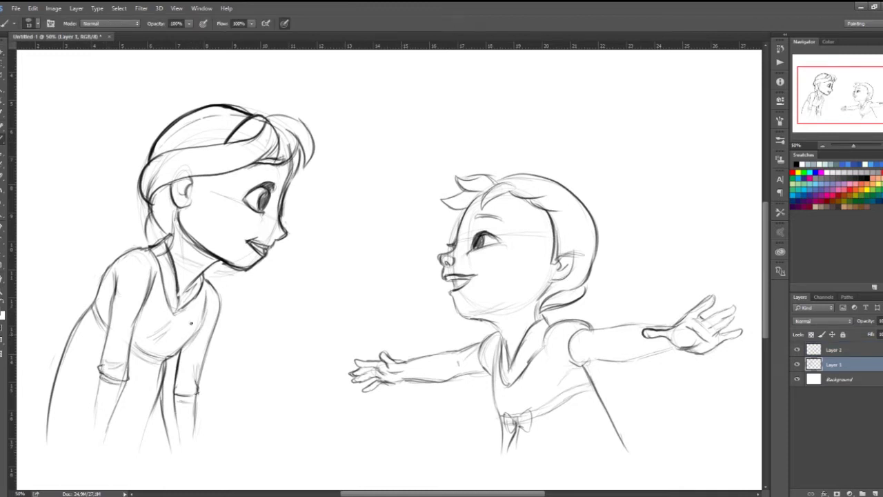
drag(150, 364, 147, 411)
drag(248, 238, 275, 259)
drag(268, 242, 267, 242)
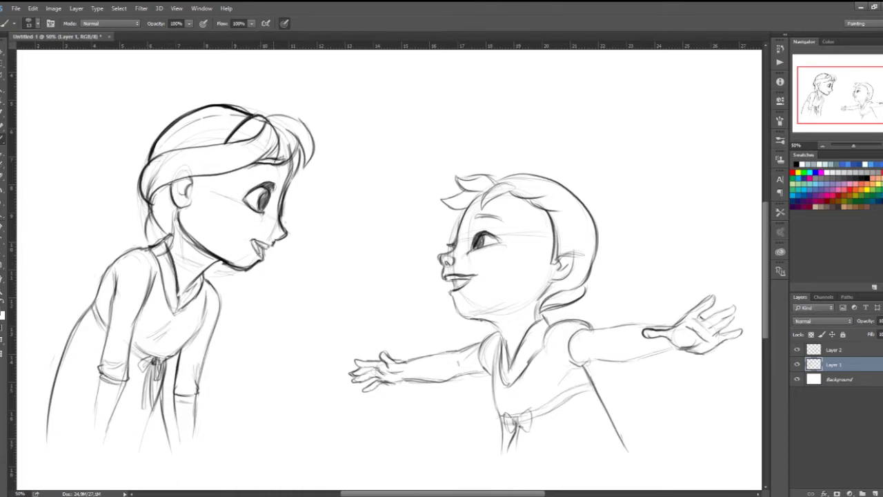
Add a new layer beneath the sketches and fill it with dark grey
ctrl+click(862, 494)
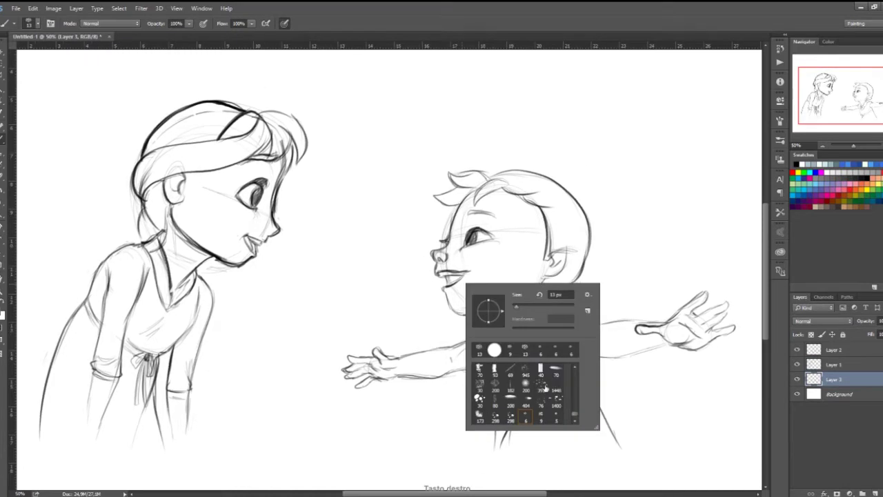
right_click(469, 286)
click(780, 140)
scroll(764, 251, down, 3)
right_click(487, 265)
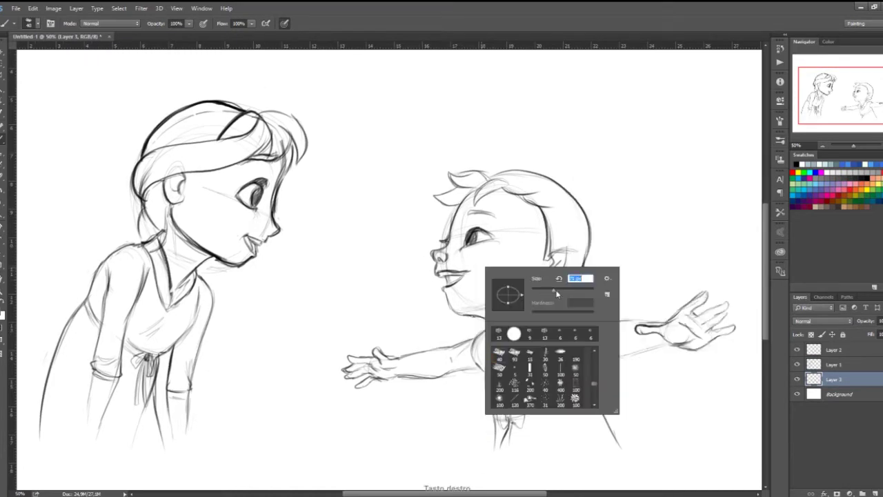
key(Escape)
key(alt+BackSpace)
Choose a large flat brush on a new layer and paint light grey over the left girl's face
right_click(483, 269)
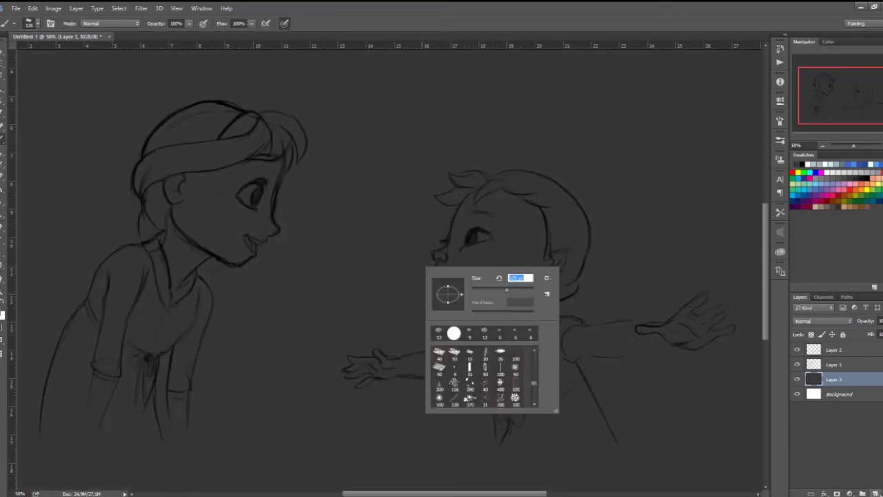
key(Escape)
click(862, 493)
click(820, 172)
mouse_move(234, 164)
mouse_down()
mouse_move(201, 185)
mouse_move(159, 138)
mouse_move(227, 124)
mouse_move(262, 200)
mouse_move(289, 142)
mouse_move(138, 427)
mouse_move(76, 290)
mouse_move(143, 183)
mouse_move(265, 231)
mouse_move(276, 131)
mouse_up()
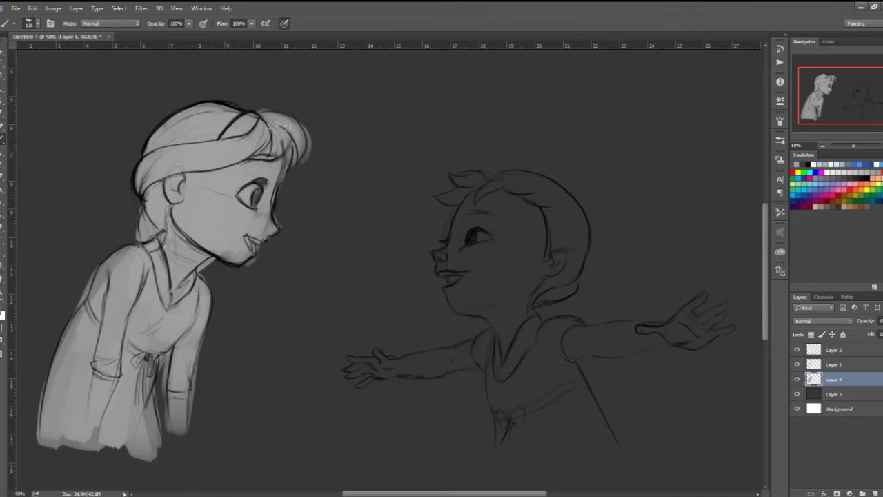
Fill the left girl's hair and body, block in the small girl on Layer 5, and add Layer 6
drag(151, 218, 104, 289)
key(ctrl+shift+alt+n)
mouse_move(492, 208)
mouse_down()
mouse_move(448, 304)
mouse_move(483, 187)
mouse_move(552, 180)
mouse_move(542, 279)
mouse_move(355, 366)
mouse_move(621, 331)
mouse_move(719, 293)
mouse_move(725, 320)
mouse_up()
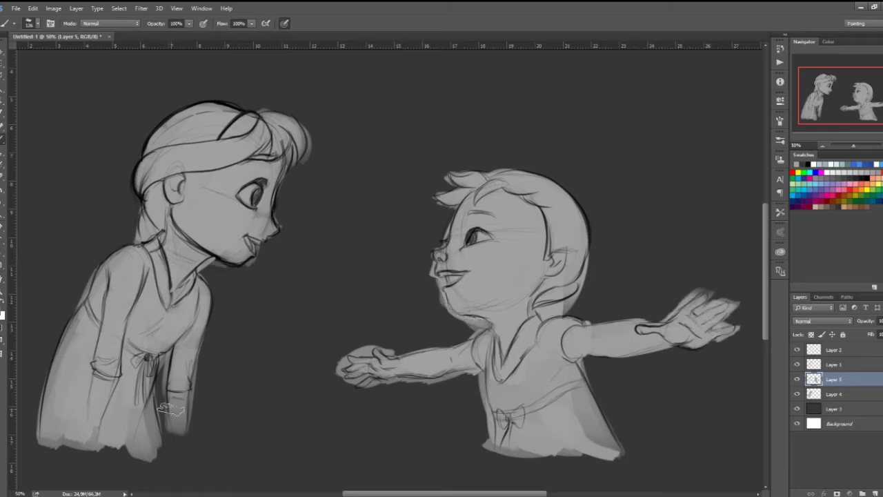
key(ctrl+shift+alt+n)
right_click(376, 263)
key(Return)
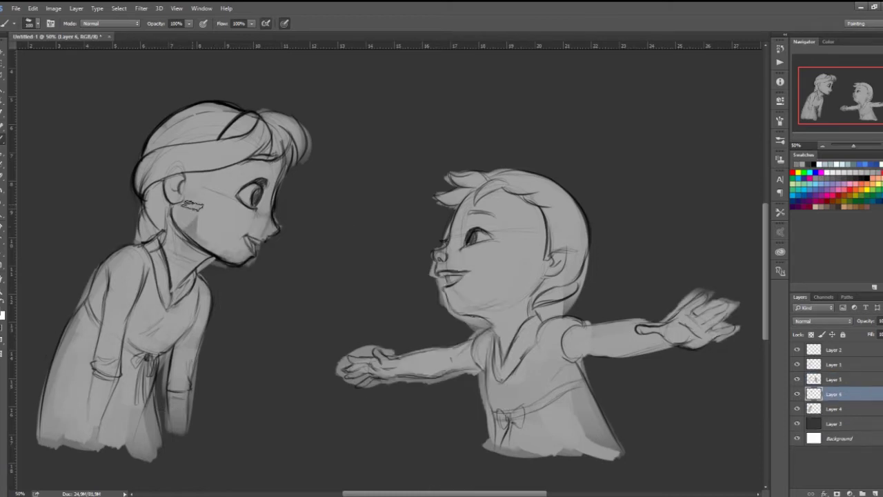
Touch up the small girl's fill layer with the eraser, then return to the empty Layer 6
click(816, 379)
key(e)
right_click(261, 313)
key(Return)
key(b)
key(alt+bracketleft)
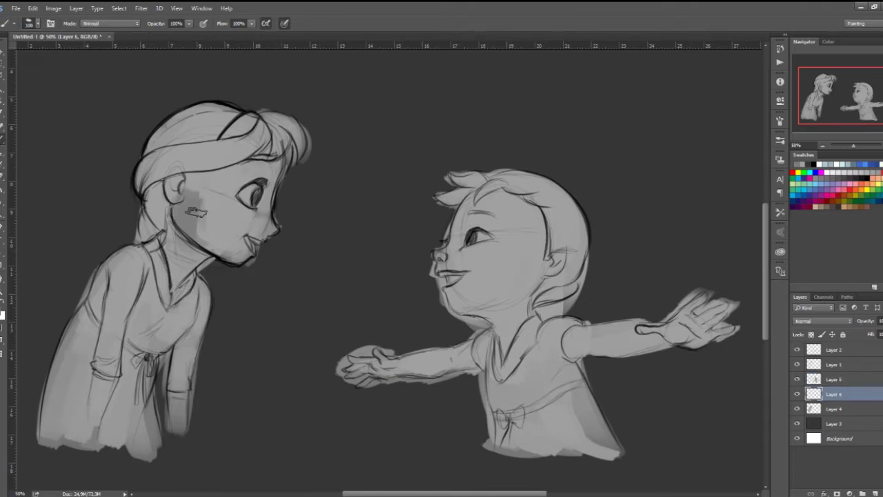
Shade the first girl's cheek, eyelashes and neck in grey
drag(209, 192, 234, 235)
drag(227, 179, 274, 176)
drag(235, 220, 186, 238)
mouse_move(186, 228)
mouse_down()
mouse_move(173, 283)
mouse_move(182, 212)
mouse_up()
drag(180, 172, 221, 242)
drag(214, 165, 255, 183)
right_click(254, 228)
key(Return)
Darken the shading beside the nose, on the neck, chest, dress, face and hair
mouse_move(254, 215)
mouse_down()
mouse_move(265, 219)
mouse_move(193, 269)
mouse_up()
drag(180, 220, 117, 318)
drag(138, 276, 69, 435)
mouse_move(194, 290)
mouse_down()
mouse_move(161, 323)
mouse_move(190, 387)
mouse_up()
drag(235, 151, 152, 255)
drag(158, 173, 283, 131)
drag(138, 256, 90, 311)
right_click(204, 256)
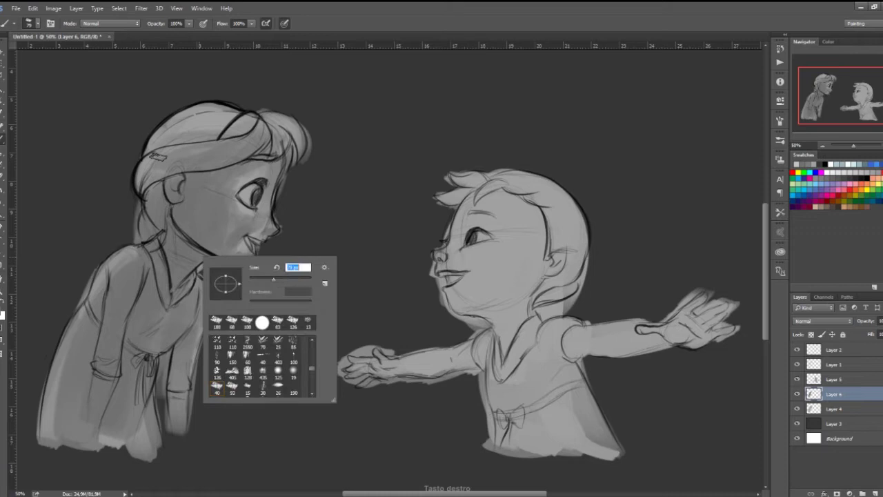
key(Return)
Lighten the dress folds, hair and face shading near the nose, and resize the brush
drag(138, 249, 51, 421)
drag(193, 331, 142, 451)
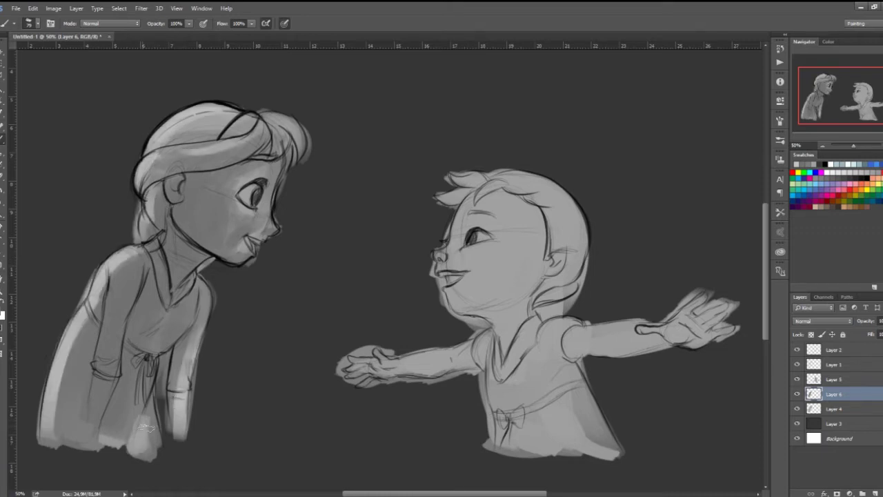
mouse_move(255, 193)
mouse_down()
mouse_move(235, 215)
mouse_move(242, 245)
mouse_move(266, 221)
mouse_move(266, 207)
mouse_up()
drag(275, 172, 276, 207)
drag(303, 118, 272, 155)
drag(262, 124, 238, 145)
right_click(270, 176)
key(Return)
right_click(221, 233)
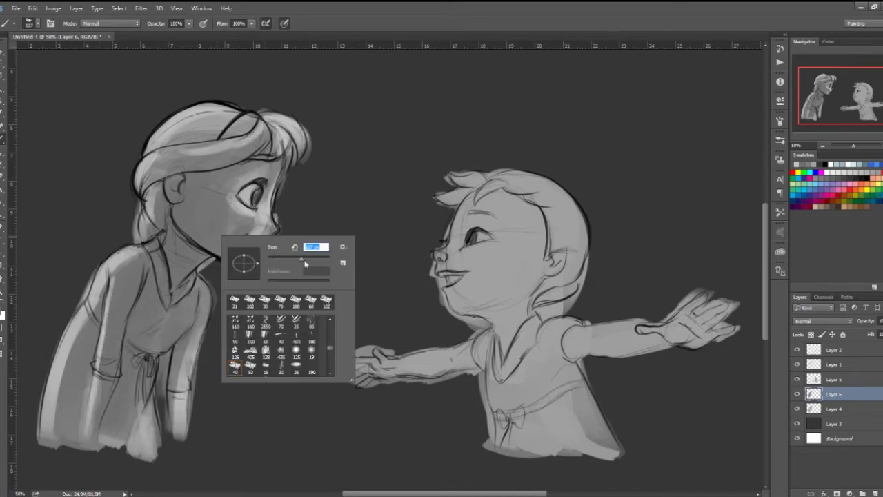
key(Return)
Deepen the cheek, chin, hairline, hair band and dress shading, and lighten the sleeve
drag(241, 172, 180, 207)
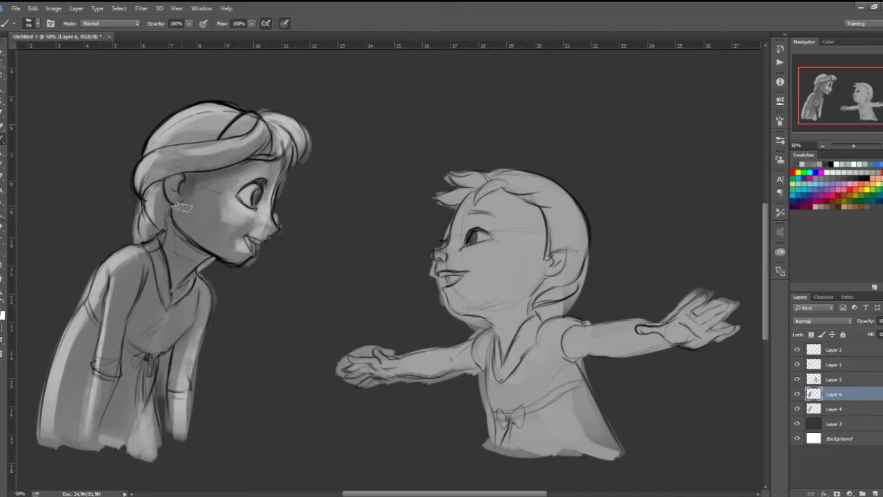
drag(169, 260, 164, 282)
drag(207, 231, 255, 241)
drag(200, 255, 242, 252)
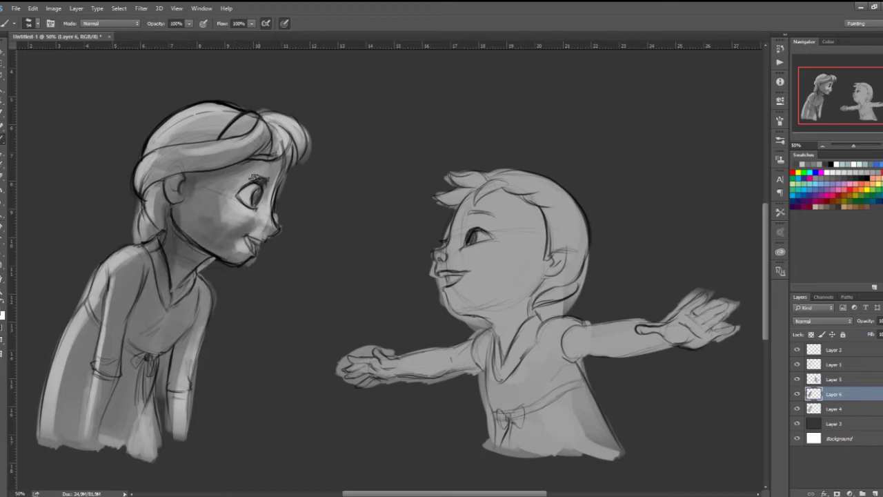
drag(234, 176, 276, 160)
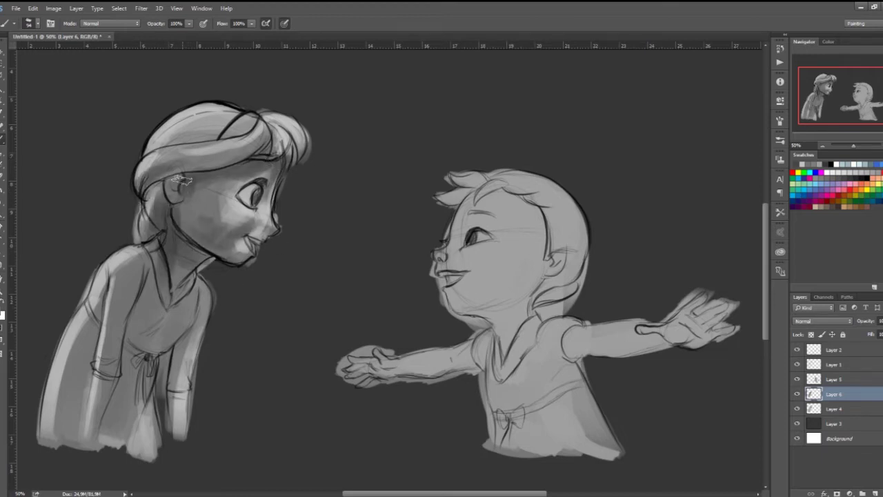
drag(207, 155, 245, 130)
drag(169, 289, 76, 414)
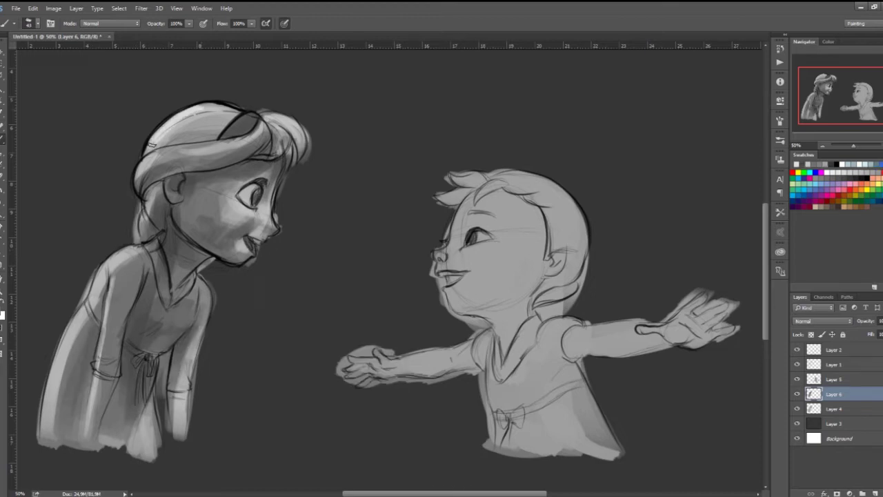
drag(131, 262, 62, 400)
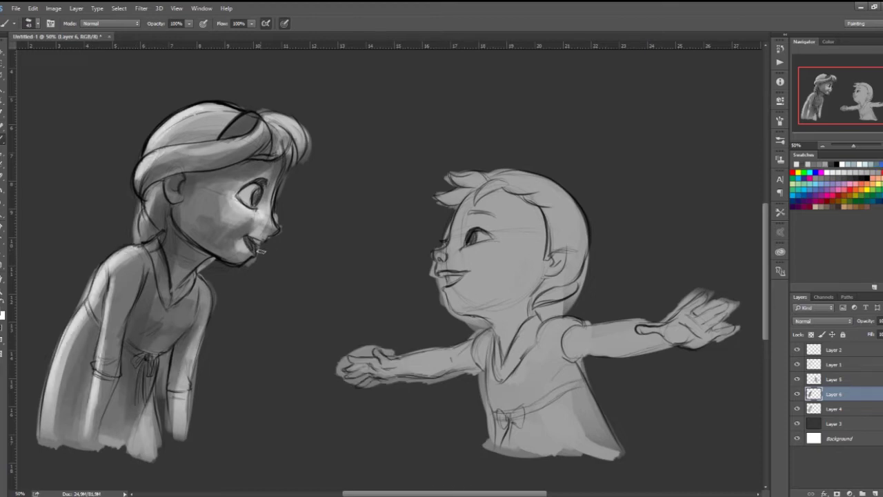
drag(188, 364, 174, 378)
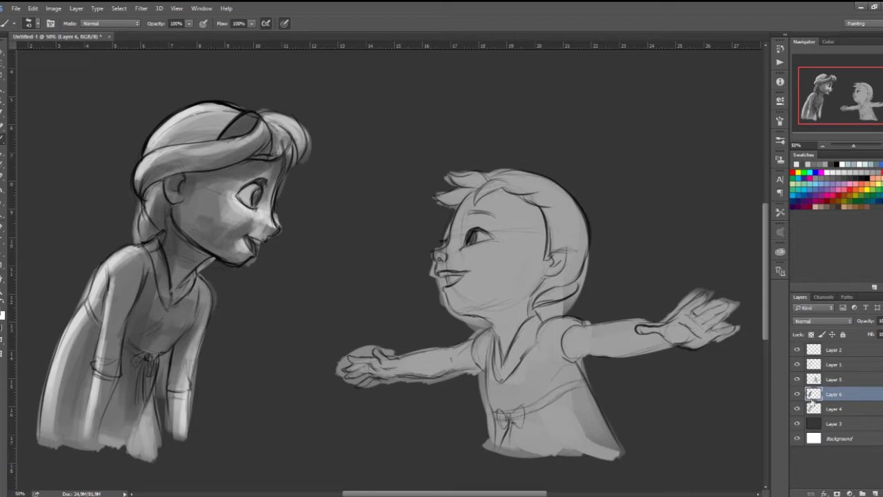
Add Layer 7 and paint dark strokes at the small girl's neck
click(849, 383)
key(ctrl+shift+alt+n)
right_click(492, 247)
key(Escape)
mouse_move(517, 305)
mouse_down()
mouse_move(507, 333)
mouse_move(525, 290)
mouse_move(462, 262)
mouse_move(538, 235)
mouse_move(477, 252)
mouse_move(514, 238)
mouse_up()
Paint over the blush scribble and smooth the shading on the right child's face
mouse_move(531, 203)
mouse_down()
mouse_move(483, 228)
mouse_move(496, 269)
mouse_up()
mouse_move(544, 310)
mouse_down()
mouse_move(560, 277)
mouse_move(573, 303)
mouse_move(538, 193)
mouse_move(455, 181)
mouse_move(476, 200)
mouse_move(531, 187)
mouse_up()
right_click(525, 218)
key(Escape)
right_click(545, 238)
key(Escape)
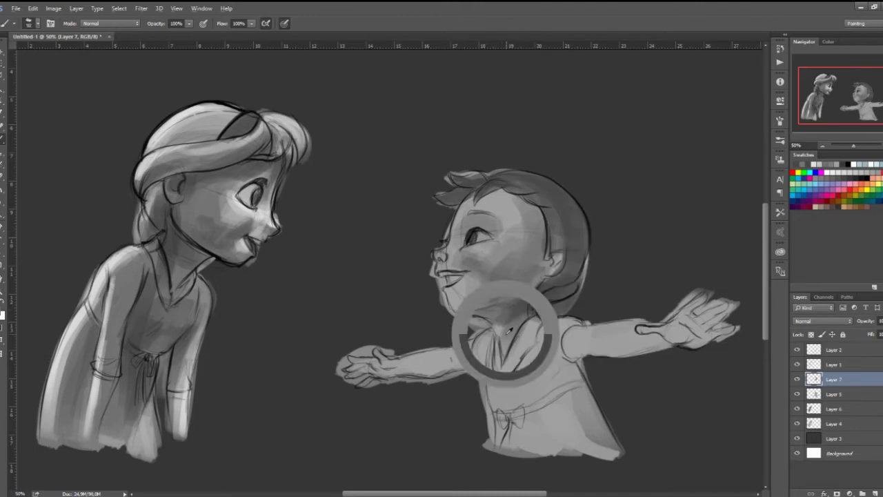
Shade the child's neck, the right side of the dress and the outstretched hand
drag(509, 331, 497, 352)
mouse_move(552, 362)
mouse_down()
mouse_move(572, 390)
mouse_move(580, 435)
mouse_up()
drag(572, 380, 593, 462)
drag(493, 352, 485, 369)
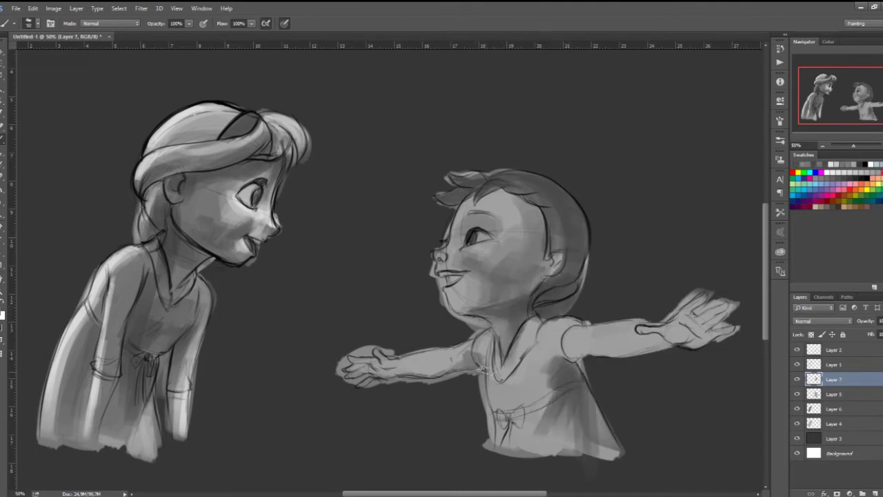
mouse_move(662, 324)
mouse_down()
mouse_move(707, 338)
mouse_move(731, 328)
mouse_up()
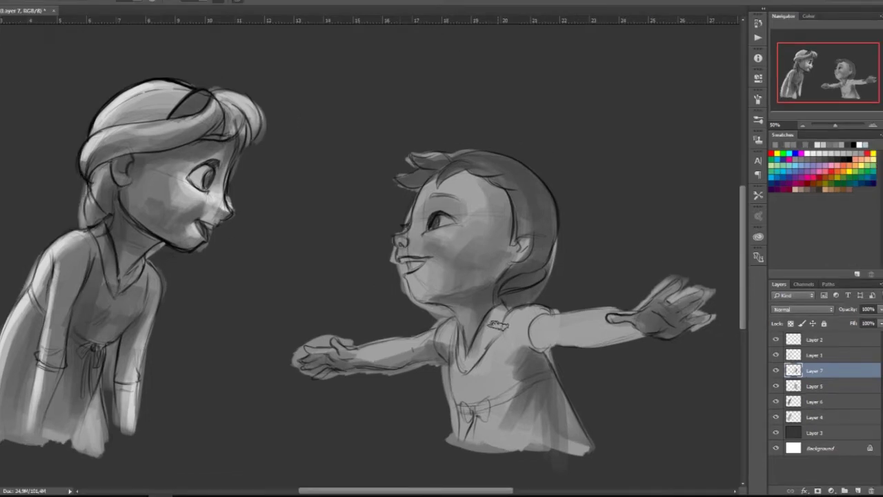
Paint light highlights on the child's face, forehead, ear and left arm
right_click(483, 245)
click(423, 207)
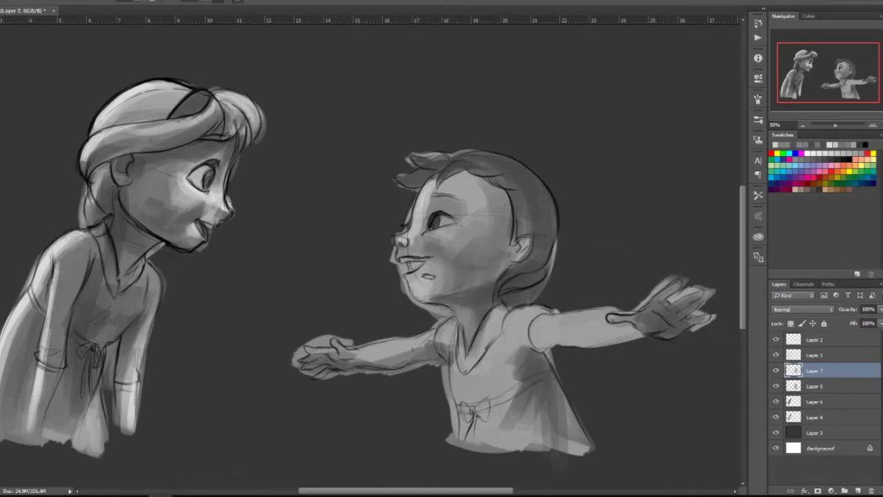
drag(421, 242, 479, 215)
drag(428, 178, 496, 219)
drag(510, 248, 531, 262)
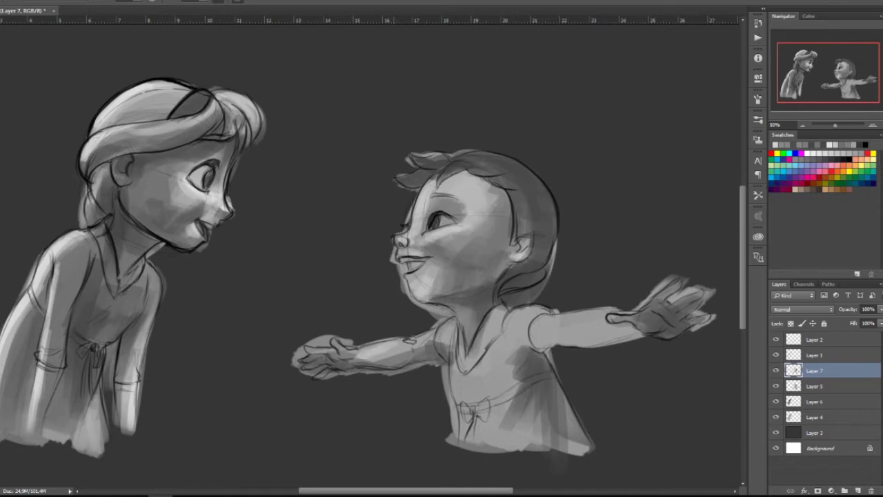
drag(307, 351, 463, 330)
Shade the raised right forearm and upper arm with light and dark strokes
drag(654, 300, 545, 317)
drag(624, 319, 531, 324)
drag(640, 333, 532, 341)
drag(624, 345, 545, 328)
Darken the dress and bow, then shade the hair behind the ear
drag(476, 414, 469, 445)
drag(514, 393, 475, 421)
drag(462, 328, 461, 375)
drag(503, 311, 462, 373)
drag(531, 262, 500, 308)
drag(552, 227, 530, 275)
mouse_move(548, 188)
mouse_down()
mouse_move(522, 217)
mouse_move(536, 184)
mouse_up()
Add a new Layer 8 above Layer 6
click(818, 404)
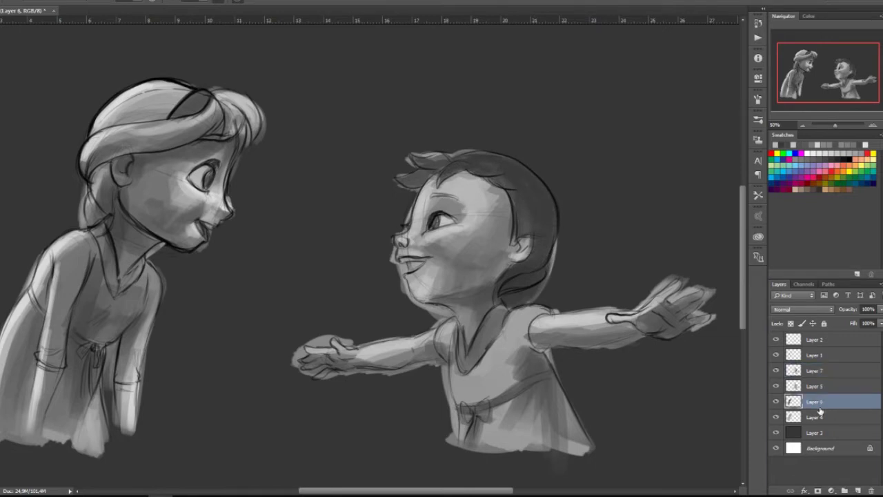
key(ctrl+shift+alt+n)
scroll(207, 180, up, 1)
right_click(524, 346)
key(Return)
Move Layer 8 to the top and paint white catchlights into the left girl's eye
key(ctrl+shift+bracketright)
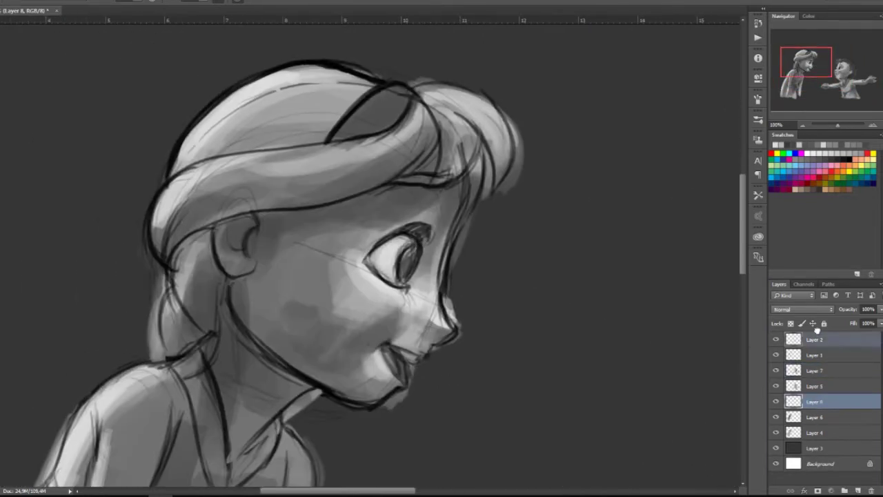
alt+click(412, 289)
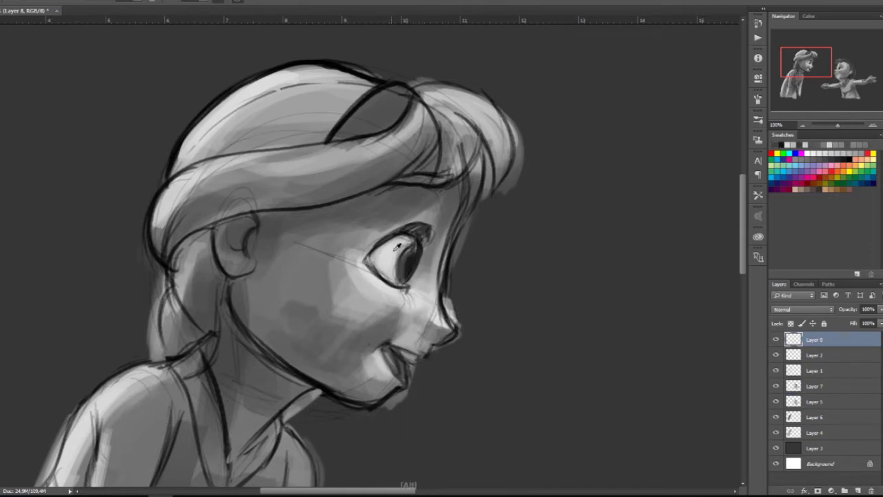
drag(393, 247, 401, 266)
alt+click(402, 266)
Lighten the cheek below the eye and paint out the faint guide line
key(alt)
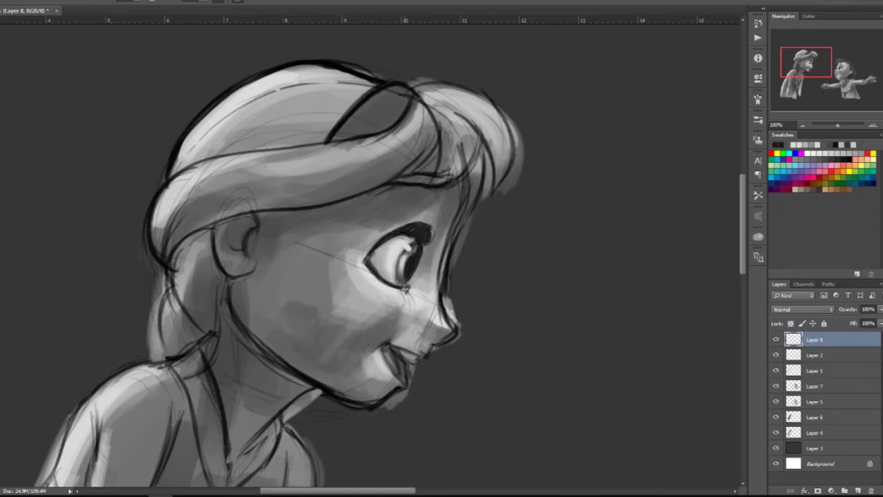
mouse_move(400, 292)
mouse_down()
mouse_move(412, 308)
mouse_move(400, 324)
mouse_move(337, 263)
mouse_up()
key(alt)
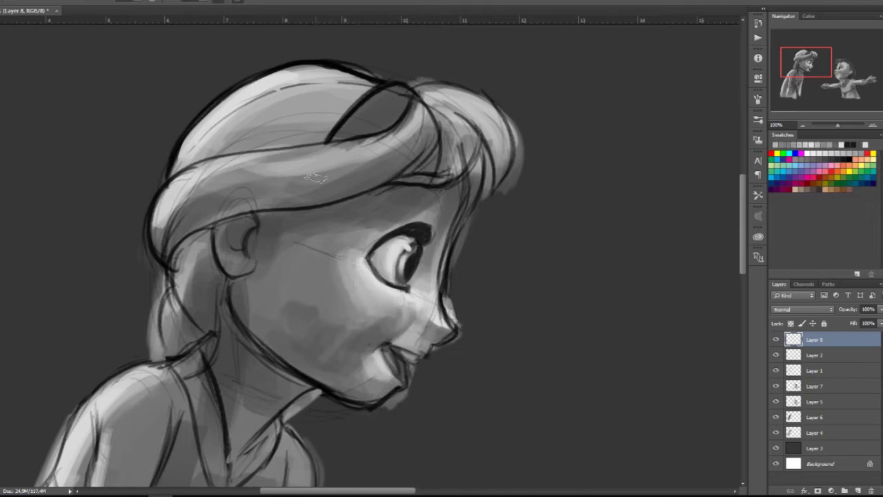
drag(347, 274, 345, 267)
mouse_move(376, 233)
mouse_down()
mouse_move(340, 254)
mouse_move(310, 236)
mouse_move(346, 262)
mouse_up()
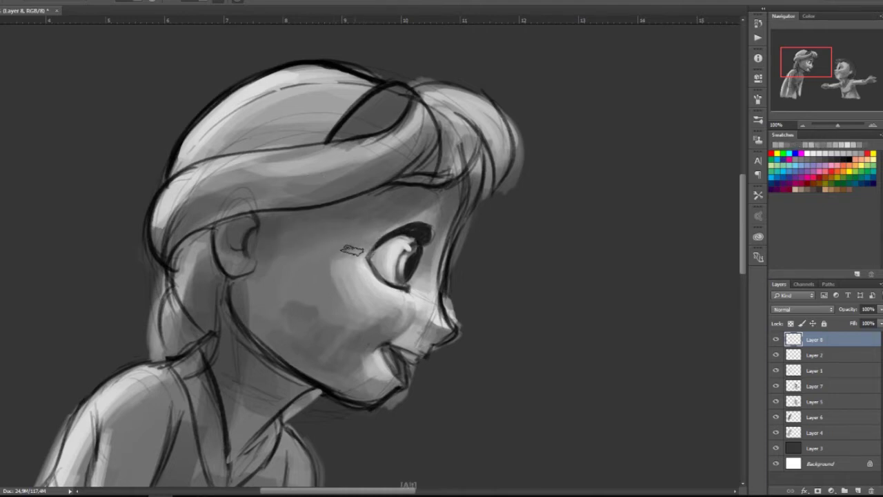
Sample skin tones beside the eye and hairline, and adjust the brush size
click(423, 260)
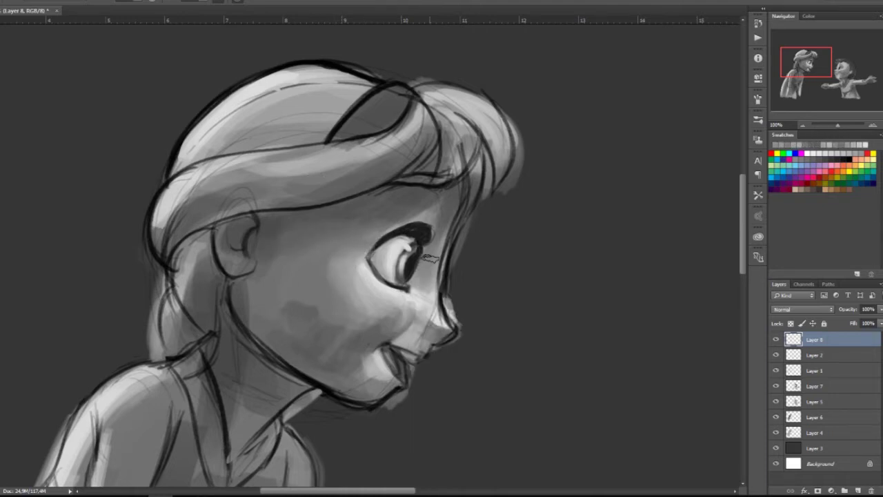
click(431, 221)
click(405, 191)
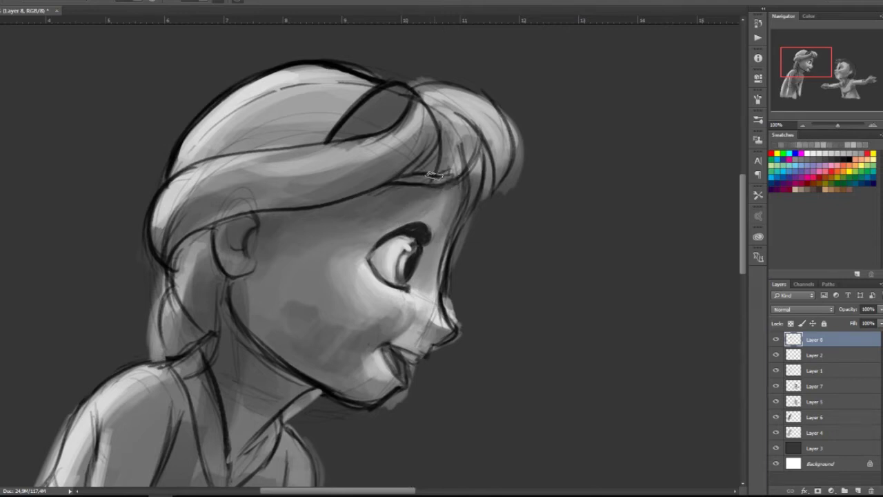
right_click(348, 238)
key(Escape)
right_click(429, 266)
key(Escape)
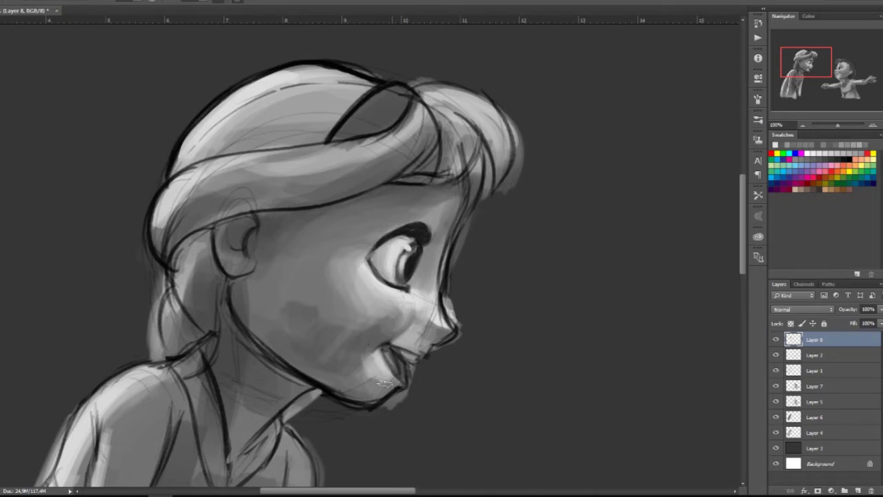
Repaint the shading along the nose and cheek edge and brighten the nose tip
alt+click(403, 308)
alt+click(386, 366)
alt+click(391, 303)
alt+click(374, 325)
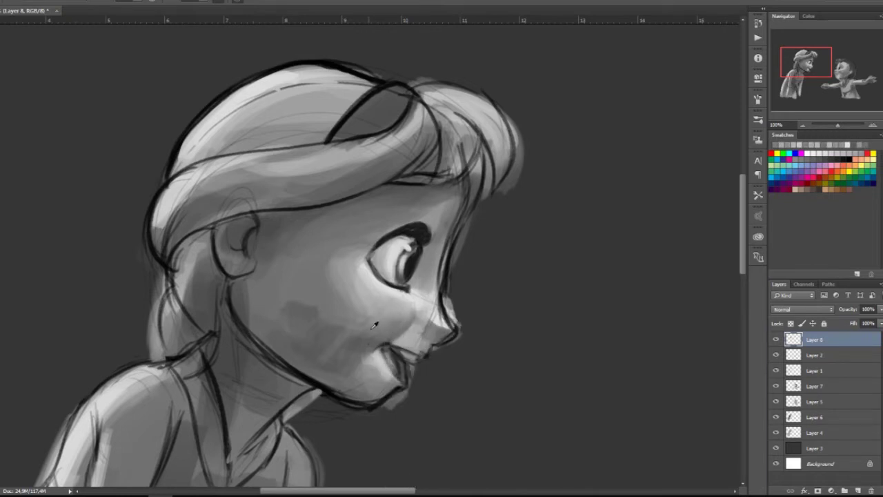
mouse_move(441, 331)
mouse_down()
mouse_move(450, 242)
mouse_move(422, 278)
mouse_move(445, 255)
mouse_up()
drag(435, 323, 441, 318)
Sample skin tones near the ear and around the mouth
right_click(442, 315)
alt+click(245, 305)
alt+click(435, 343)
alt+click(383, 344)
alt+click(407, 355)
alt+click(390, 357)
Darken the lower cheek and jaw using chin and jaw tones
alt+click(369, 379)
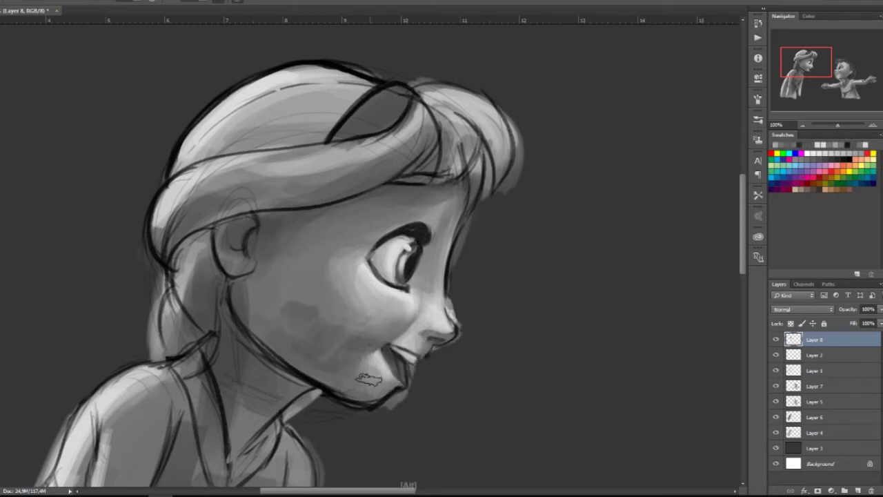
alt+click(364, 367)
drag(325, 325, 345, 359)
alt+click(290, 249)
right_click(338, 324)
alt+click(227, 275)
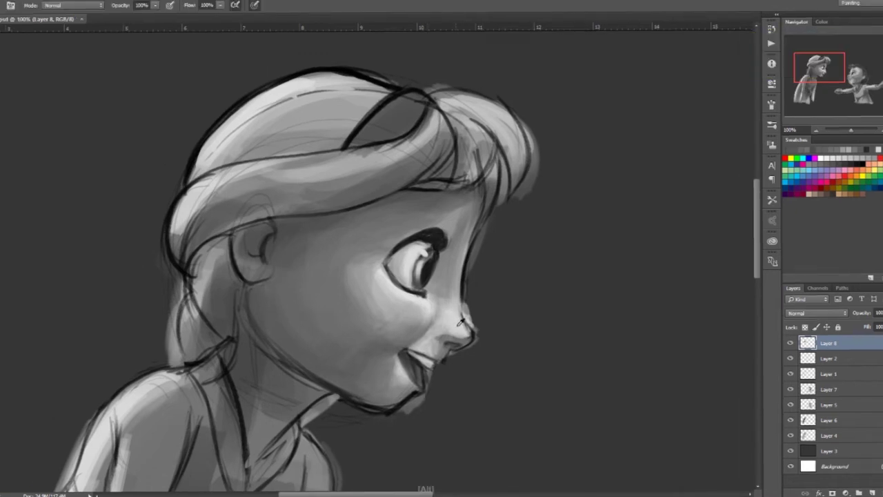
Group the selected layers into Group 2 and add a layer mask
alt+click(460, 322)
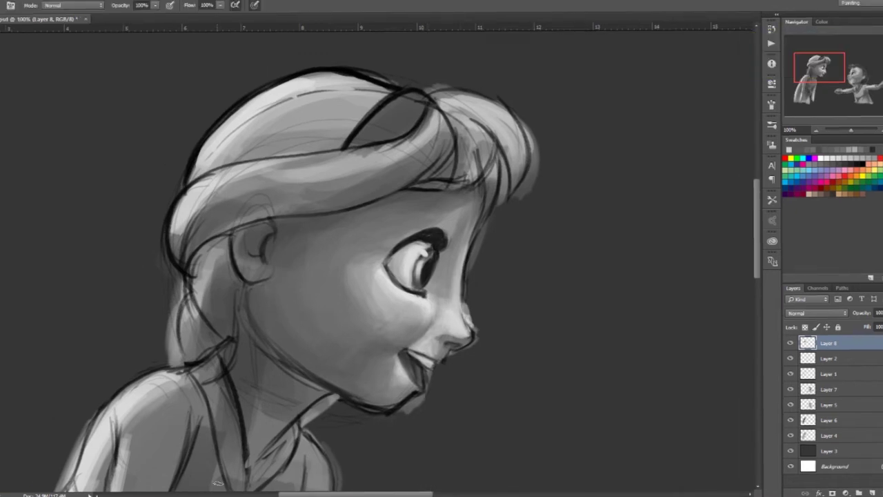
ctrl+click(829, 375)
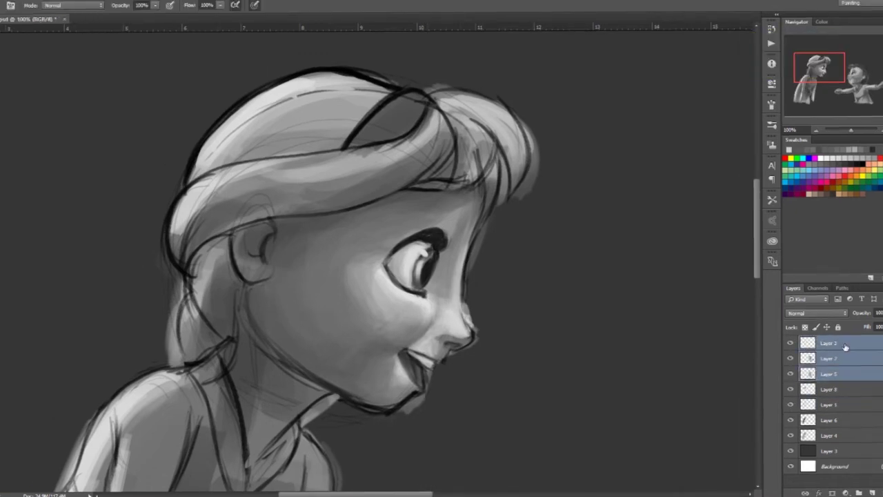
key(ctrl+g)
click(830, 353)
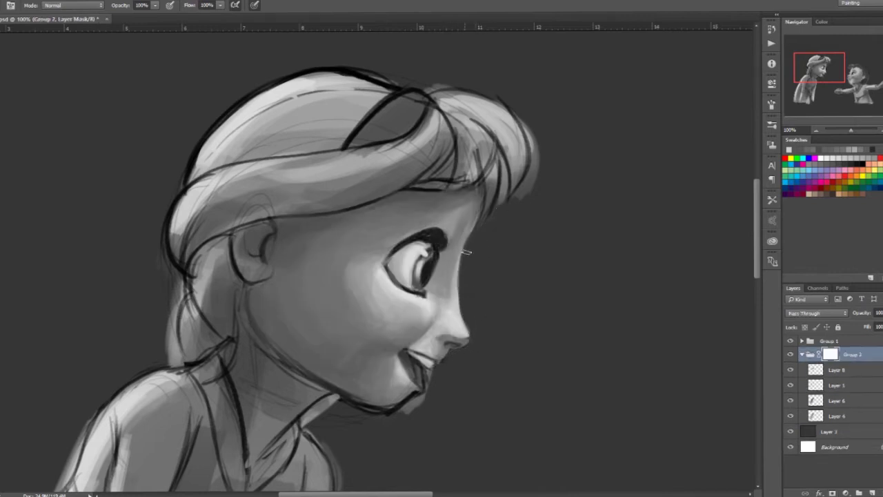
Return to Layer 8 and lighten the left girl's lower lip and chin
right_click(473, 372)
key(Escape)
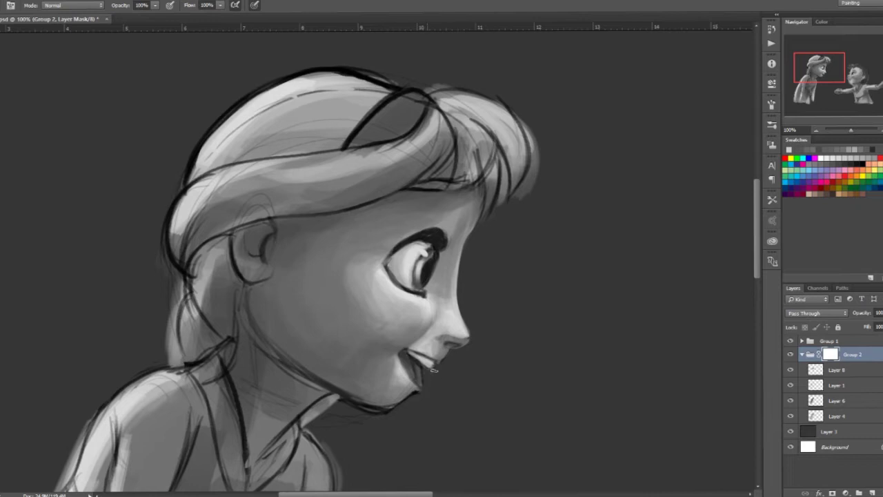
key(alt+bracketleft)
right_click(408, 368)
key(Escape)
drag(404, 350, 404, 399)
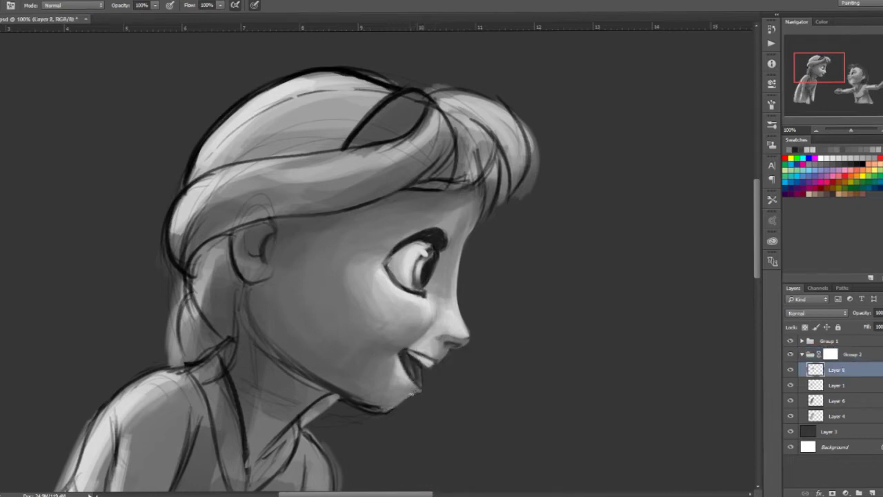
right_click(365, 344)
key(Escape)
right_click(400, 344)
key(Escape)
right_click(390, 345)
key(Escape)
Sample a skin tone near the neck and adjust the brush size
alt+click(233, 364)
right_click(261, 315)
key(Escape)
right_click(282, 378)
key(Escape)
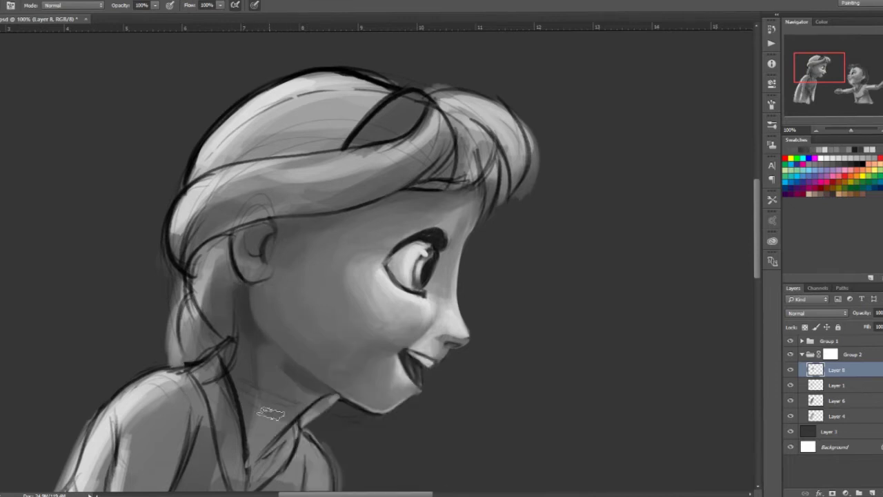
right_click(345, 348)
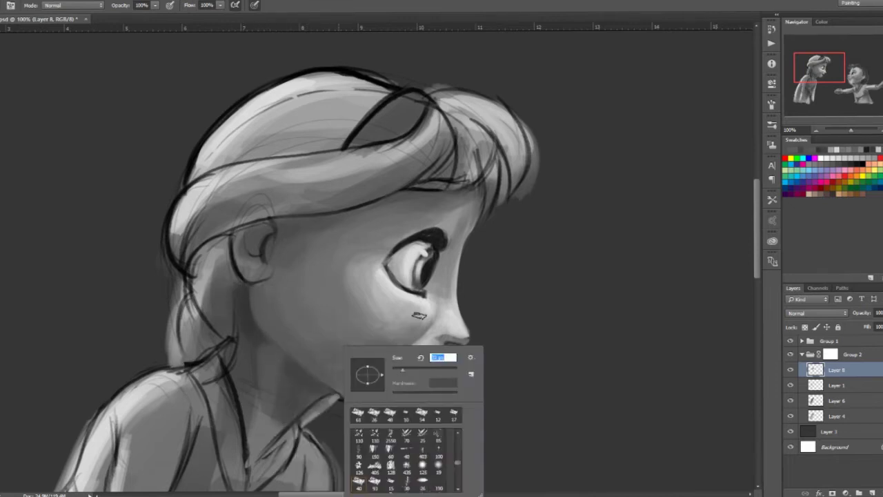
key(Escape)
right_click(319, 346)
key(Escape)
right_click(285, 345)
key(Escape)
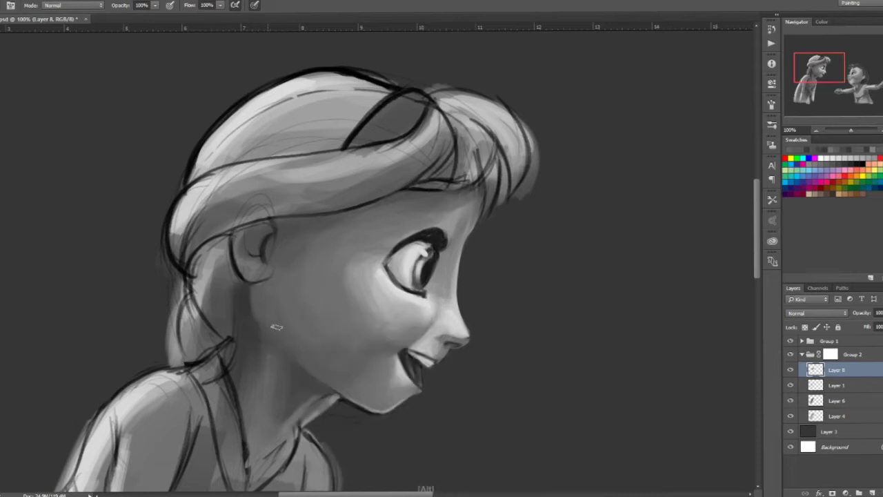
Shade the hair behind and below the ear and lighten it along the neck
drag(215, 221, 239, 282)
drag(232, 230, 199, 313)
drag(181, 186, 174, 267)
mouse_move(193, 172)
mouse_down()
mouse_move(214, 302)
mouse_move(241, 334)
mouse_up()
right_click(210, 333)
click(210, 333)
drag(234, 238, 207, 276)
mouse_move(221, 334)
mouse_down()
mouse_move(204, 351)
mouse_move(202, 323)
mouse_move(181, 345)
mouse_up()
Repaint the hair from above the ear toward the bangs and lighten the bangs
right_click(194, 291)
right_click(186, 231)
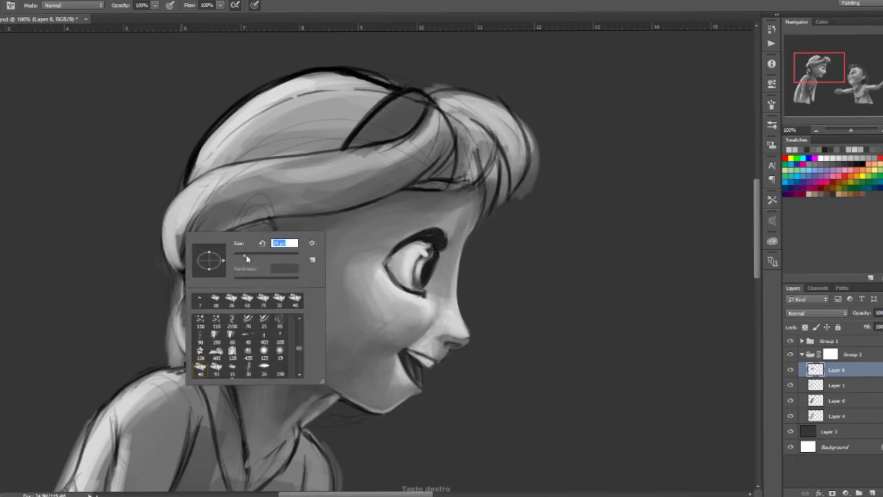
mouse_move(249, 193)
mouse_down()
mouse_move(193, 228)
mouse_move(274, 208)
mouse_move(228, 221)
mouse_move(338, 179)
mouse_up()
mouse_move(283, 200)
mouse_down()
mouse_move(441, 124)
mouse_move(422, 164)
mouse_up()
right_click(423, 164)
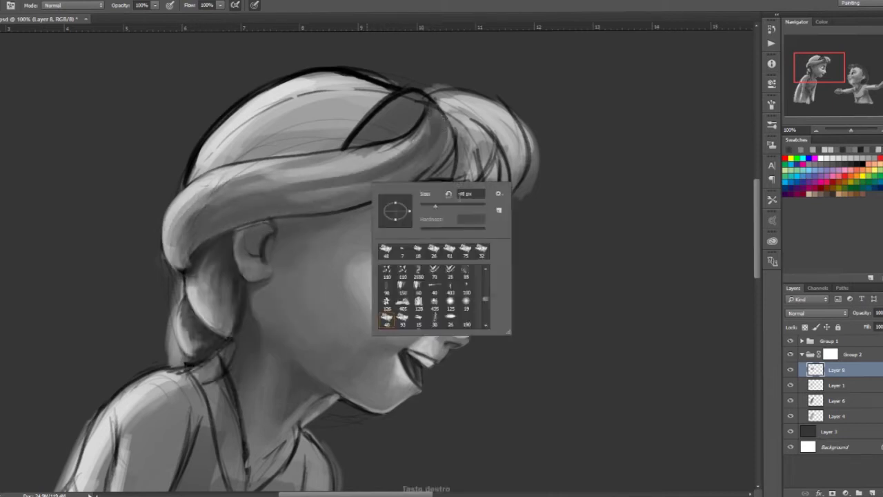
drag(434, 124, 393, 169)
mouse_move(421, 138)
mouse_down()
mouse_move(314, 163)
mouse_move(193, 235)
mouse_up()
mouse_move(276, 183)
mouse_down()
mouse_move(428, 117)
mouse_move(379, 180)
mouse_up()
Choose a different brush tip and darken the inner ear shading
right_click(378, 185)
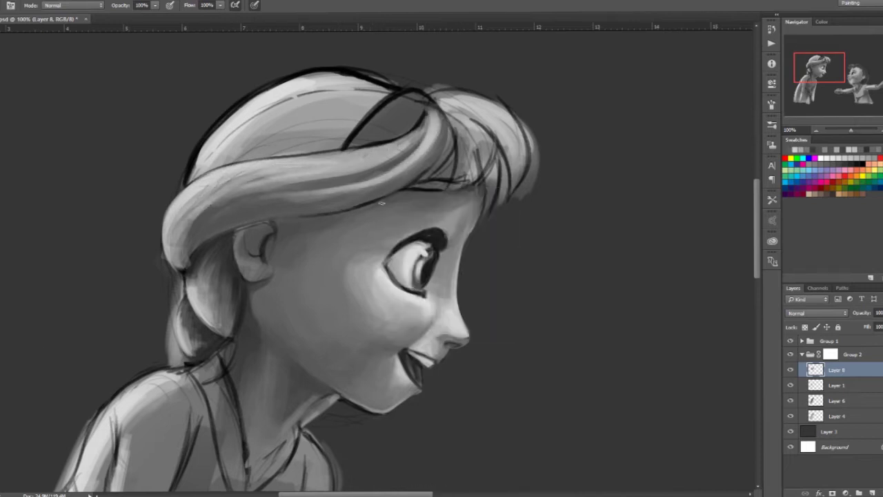
right_click(318, 228)
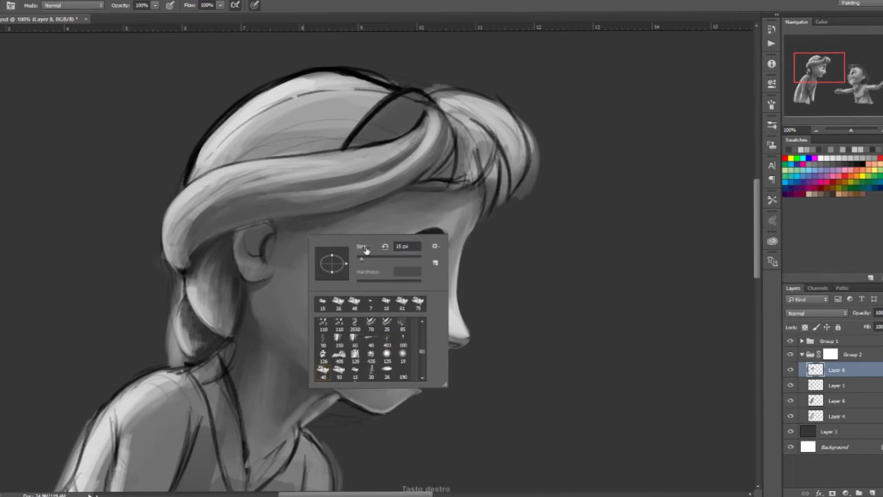
right_click(331, 266)
right_click(257, 243)
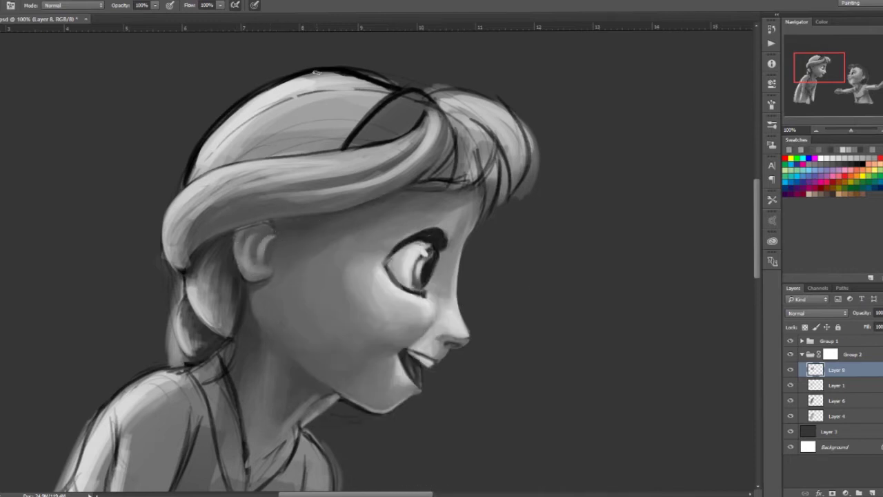
drag(262, 241, 253, 254)
Lighten the front bangs and darken the strand edge to their right
drag(441, 110, 424, 179)
mouse_move(476, 114)
mouse_down()
mouse_move(413, 190)
mouse_move(469, 162)
mouse_move(483, 145)
mouse_move(447, 168)
mouse_move(479, 121)
mouse_move(448, 173)
mouse_up()
alt+click(502, 233)
drag(434, 93, 528, 182)
drag(482, 117, 491, 173)
drag(469, 103, 491, 207)
drag(498, 163, 514, 185)
drag(514, 117, 505, 182)
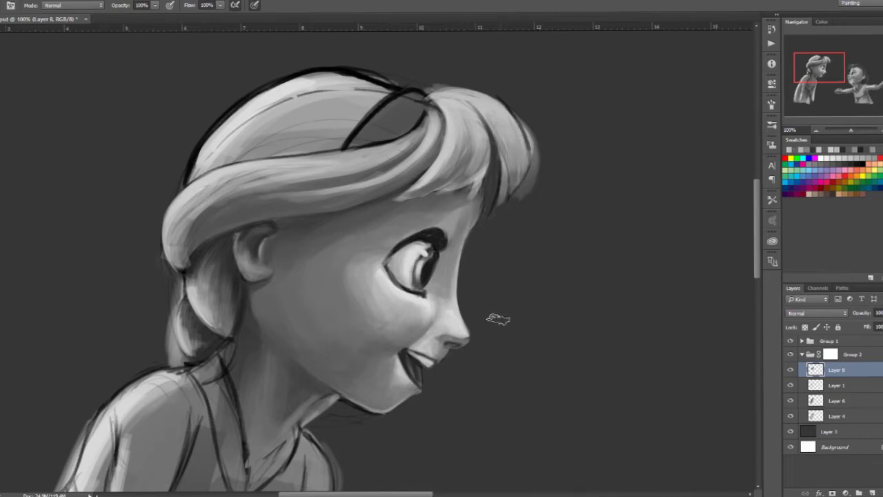
Switch to Group 2's layer mask and adjust the brush settings
key(alt+bracketright)
right_click(567, 211)
right_click(545, 209)
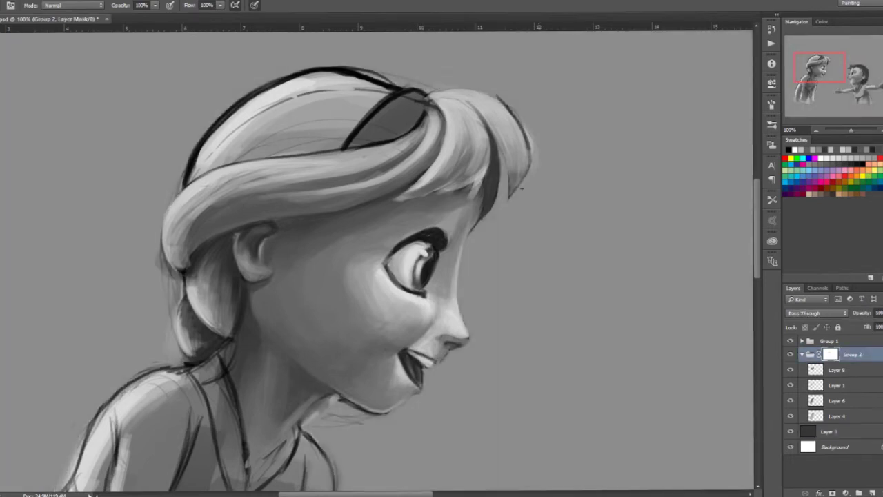
On Layer 8, paint over the dark outline along the top of the older girl's hair in lighter grey
key(alt+bracketleft)
right_click(482, 244)
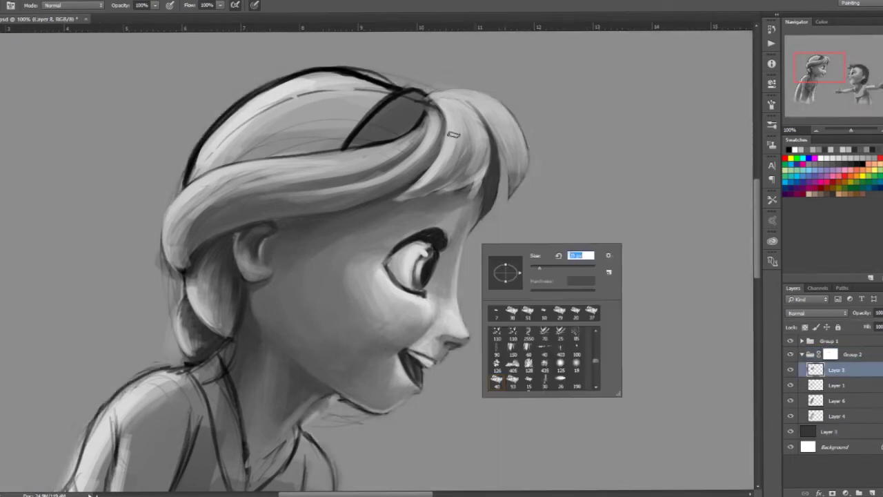
key(Escape)
right_click(410, 127)
key(Escape)
key(Escape)
right_click(374, 134)
key(Escape)
drag(376, 117, 425, 94)
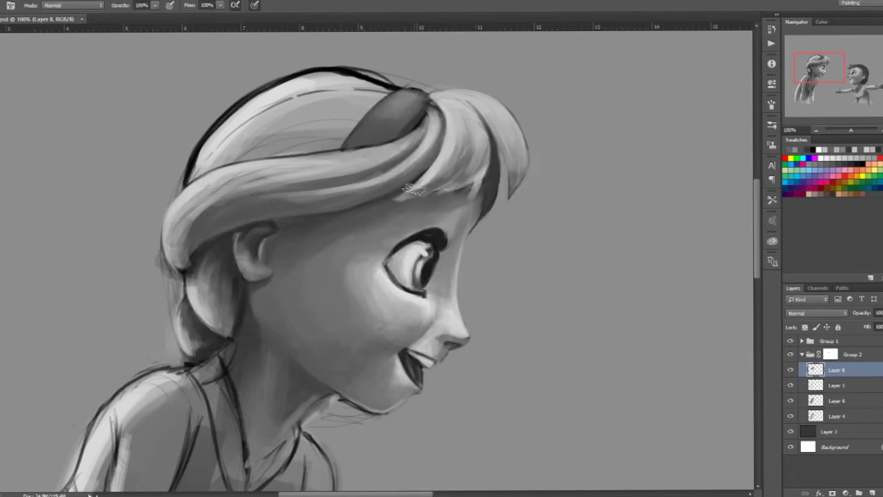
drag(190, 176, 262, 89)
drag(220, 117, 325, 73)
mouse_move(189, 173)
mouse_down()
mouse_move(249, 106)
mouse_move(393, 82)
mouse_up()
Shade the front hair band with darker strokes, using a resized brush
drag(238, 101, 383, 72)
drag(185, 186, 304, 131)
mouse_move(207, 171)
mouse_down()
mouse_move(338, 141)
mouse_move(310, 118)
mouse_up()
right_click(289, 128)
key(Escape)
right_click(334, 120)
key(Escape)
drag(252, 141, 358, 97)
drag(266, 156, 345, 134)
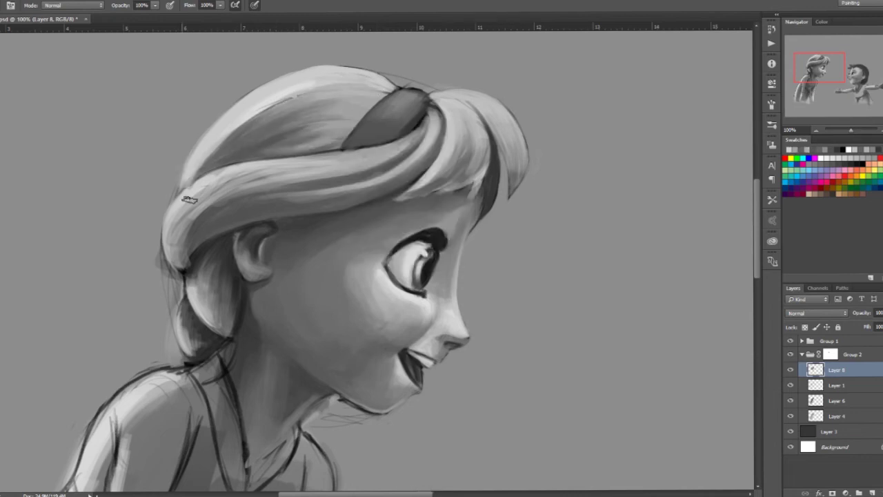
key(alt+bracketright)
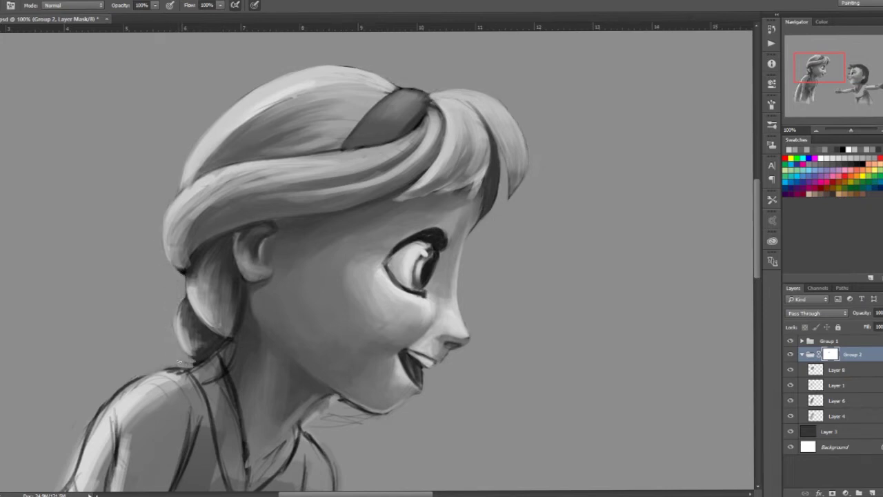
Bring the older girl's collar into view on Layer 8 and repaint the collar strip lighter
key(alt+bracketleft)
mouse_move(234, 488)
mouse_down()
mouse_move(255, 412)
mouse_move(242, 340)
mouse_up()
right_click(253, 263)
click(247, 275)
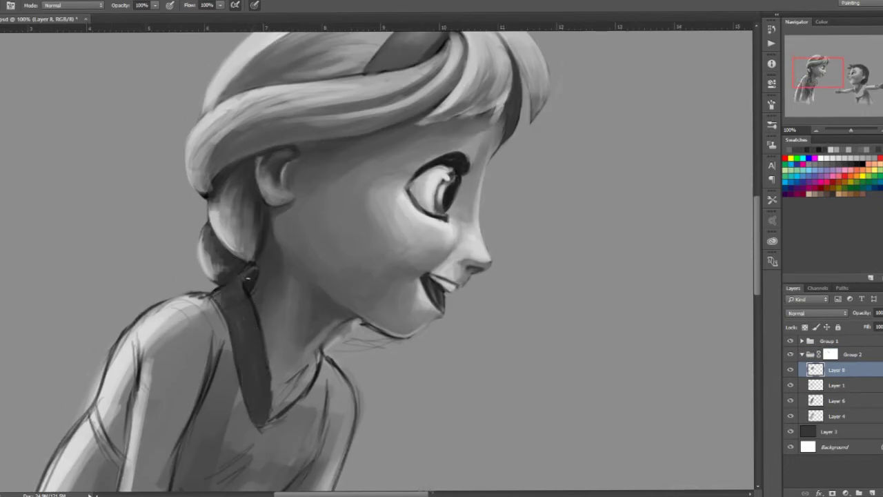
right_click(224, 288)
click(227, 289)
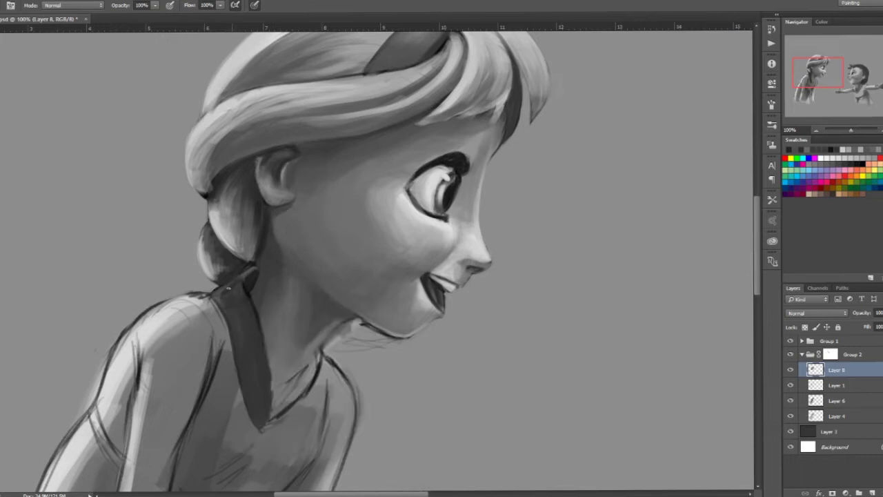
right_click(255, 339)
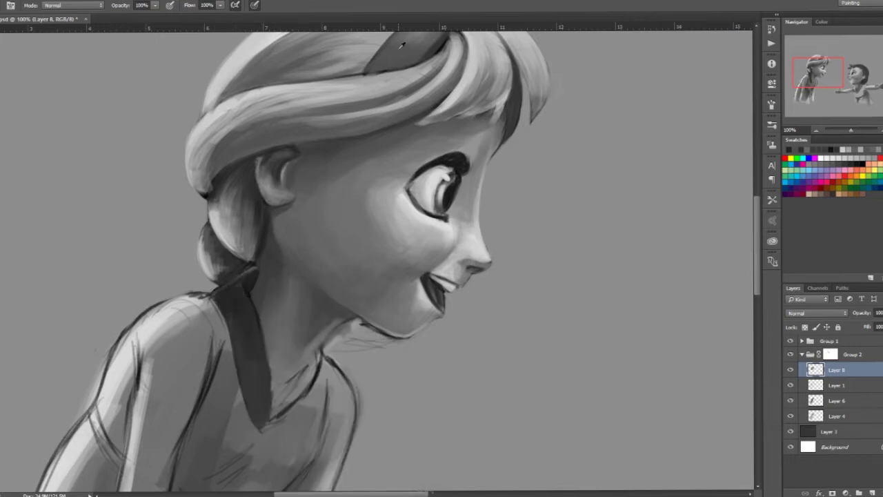
drag(241, 313, 266, 414)
right_click(271, 346)
drag(258, 304, 265, 414)
drag(241, 273, 262, 382)
Add light and dark strokes to shape the folded collar, then zoom out to see more of the painting
right_click(294, 346)
key(Return)
mouse_move(259, 310)
mouse_down()
mouse_move(265, 407)
mouse_move(269, 366)
mouse_up()
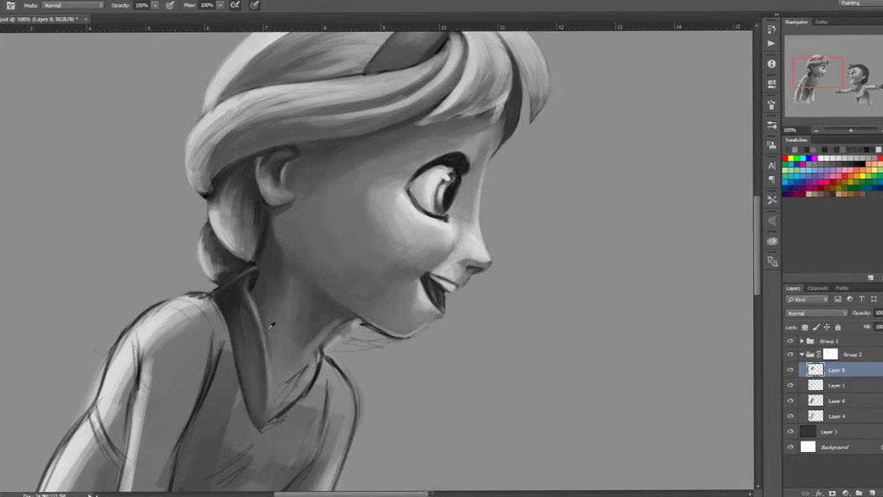
drag(276, 396, 272, 409)
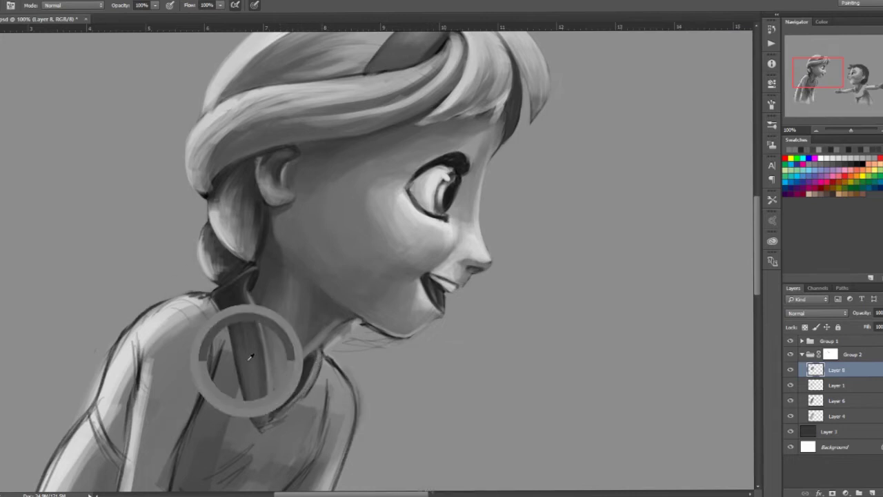
right_click(321, 399)
key(Escape)
right_click(340, 386)
key(Escape)
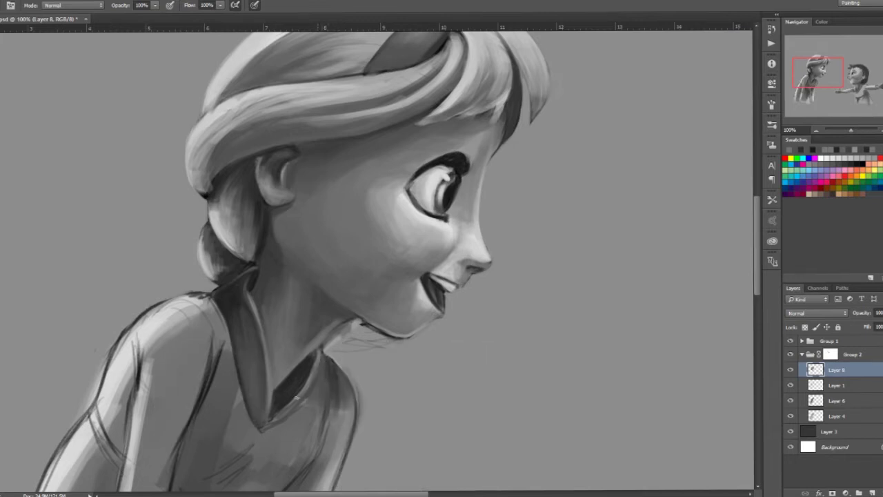
click(831, 354)
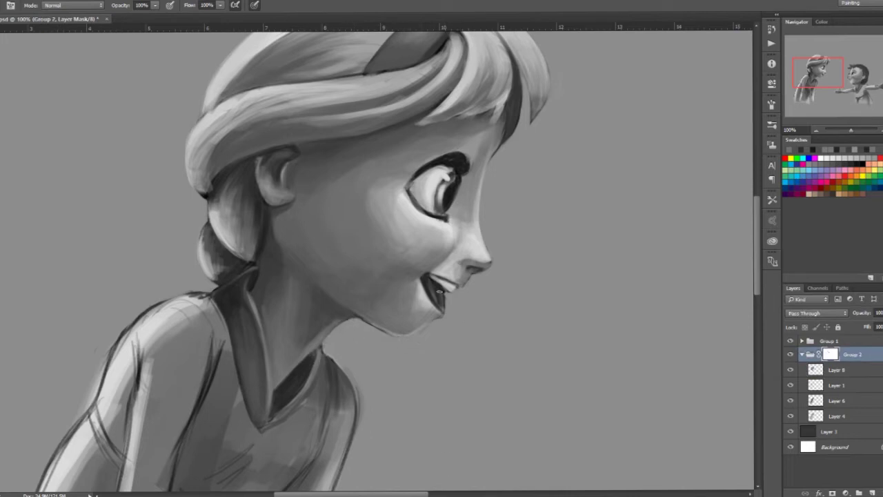
key(alt+bracketleft)
key(ctrl+minus)
key(ctrl+minus)
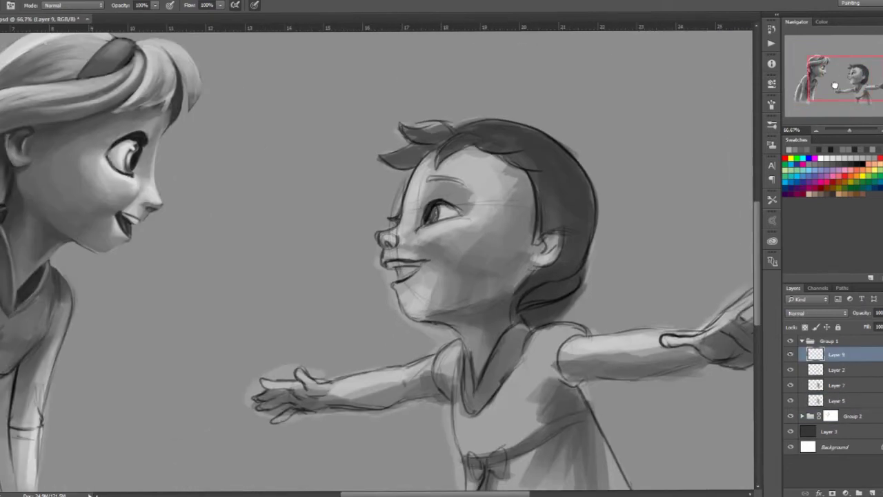
Pick a new paint colour and paint small strokes near the younger child's nose
right_click(452, 233)
key(Escape)
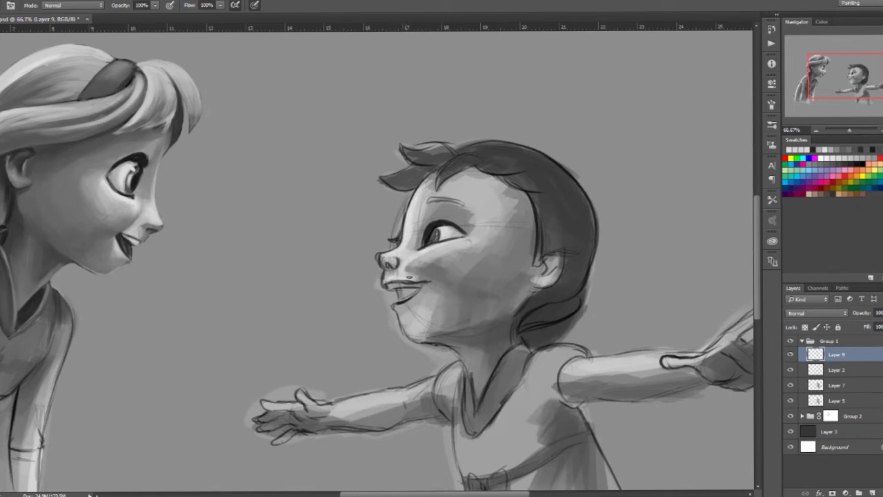
click(429, 282)
mouse_move(403, 271)
mouse_down()
mouse_move(416, 275)
mouse_move(415, 265)
mouse_move(476, 238)
mouse_move(442, 214)
mouse_up()
right_click(446, 283)
key(Escape)
Resize the brush and darken the eyebrow above the younger child's eye
right_click(457, 263)
key(Escape)
right_click(468, 211)
key(Escape)
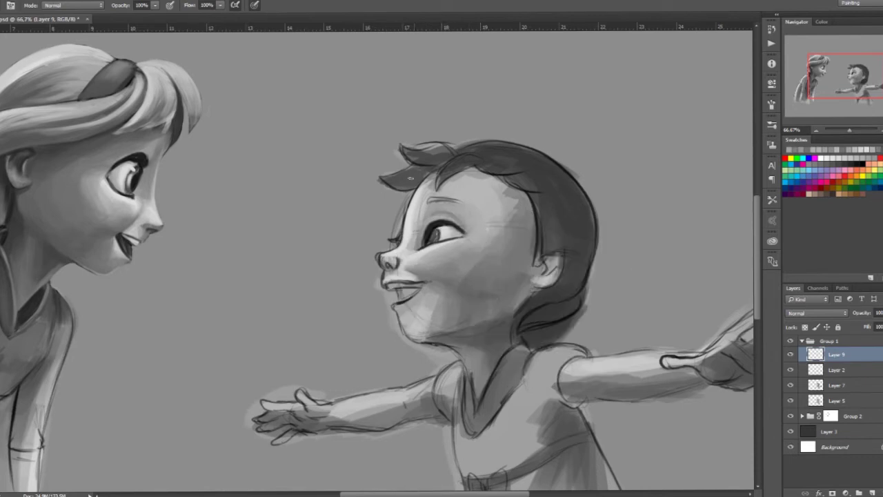
right_click(420, 214)
key(Escape)
right_click(485, 230)
key(Escape)
right_click(460, 213)
key(Escape)
drag(426, 202, 467, 200)
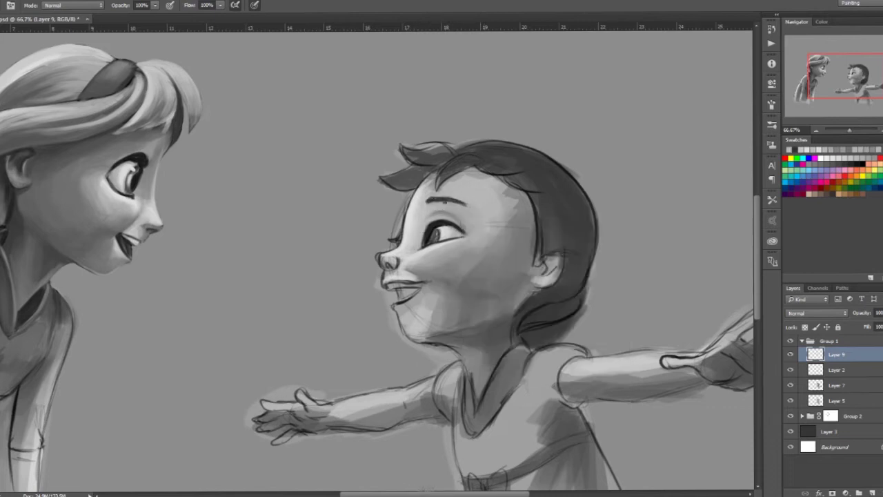
On Layer 9, add a dark mark on the eye, darken the open mouth and paint the teeth
ctrl+click(158, 140)
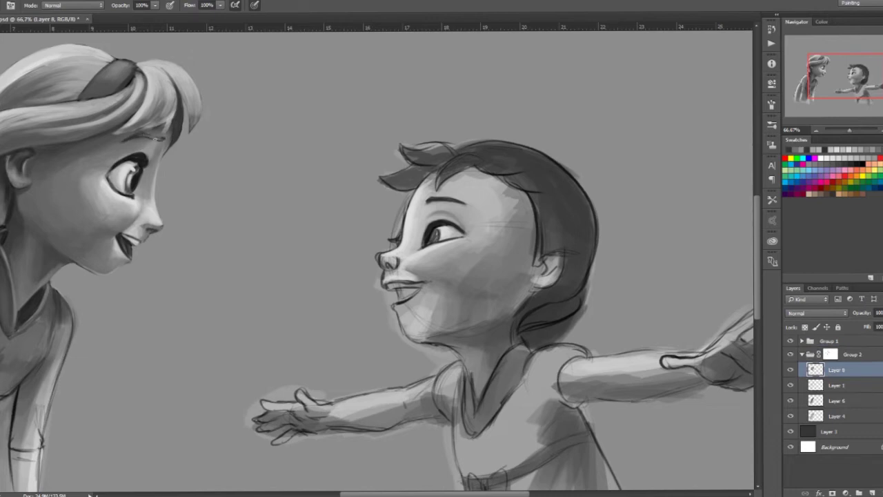
ctrl+click(452, 200)
right_click(460, 244)
key(Escape)
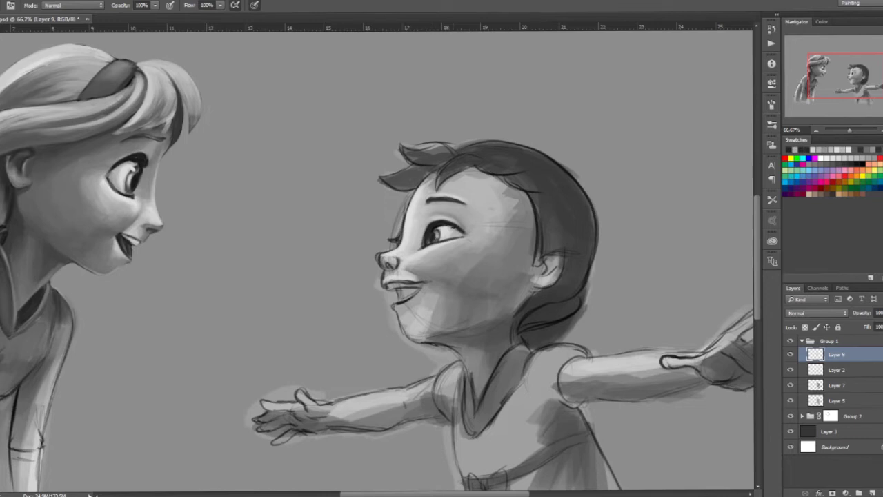
click(440, 235)
drag(400, 290, 415, 297)
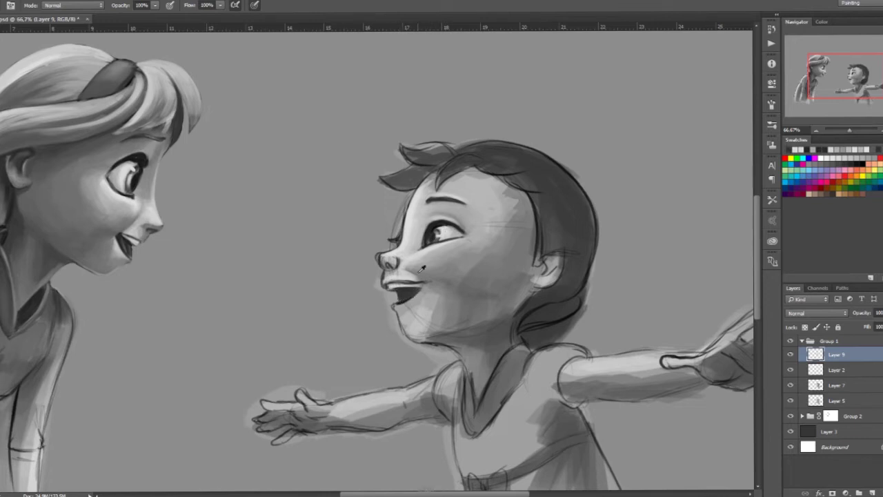
right_click(448, 275)
key(Escape)
drag(406, 310, 414, 329)
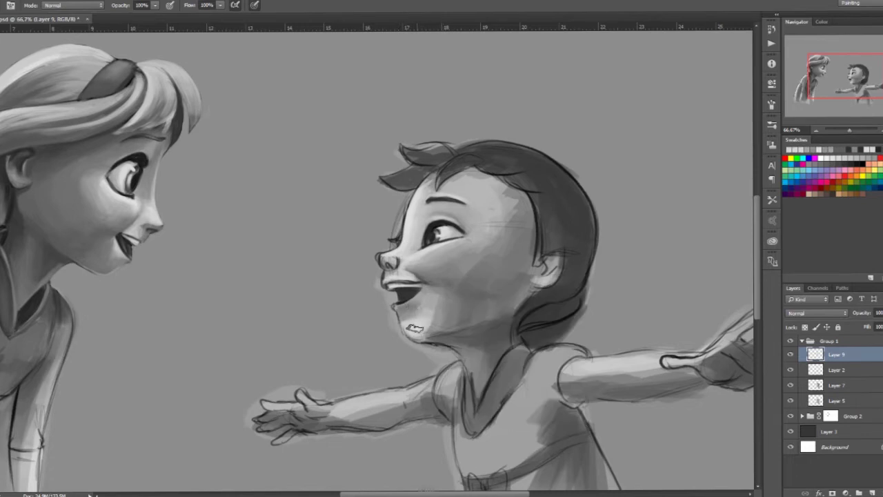
Adjust the brush for the chin and cheek, then darken the child's ear
right_click(475, 283)
key(Return)
right_click(433, 335)
key(Return)
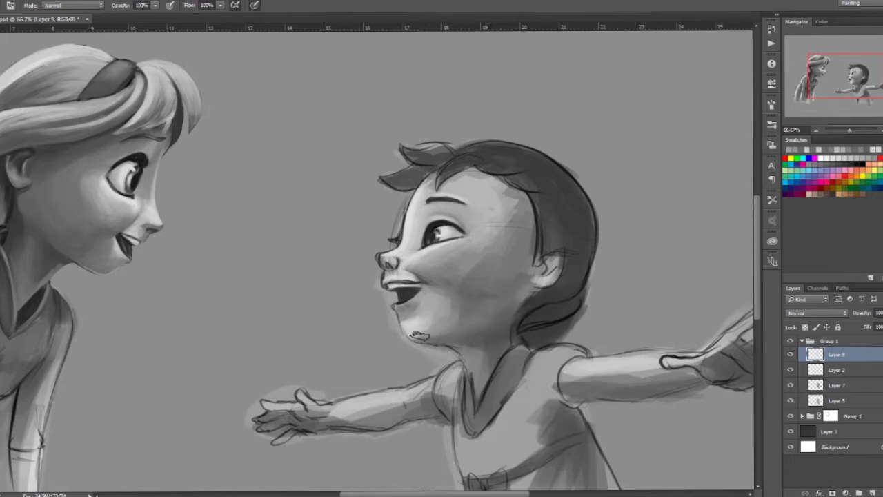
right_click(511, 276)
key(Return)
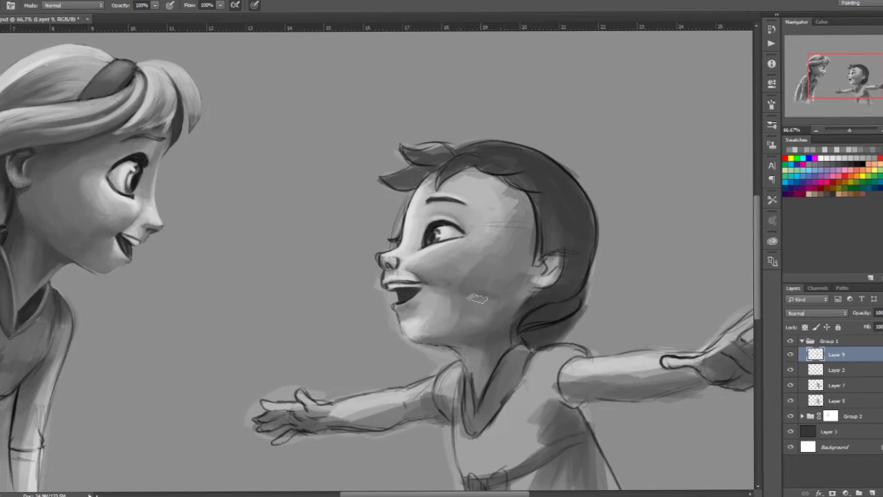
right_click(494, 265)
key(Return)
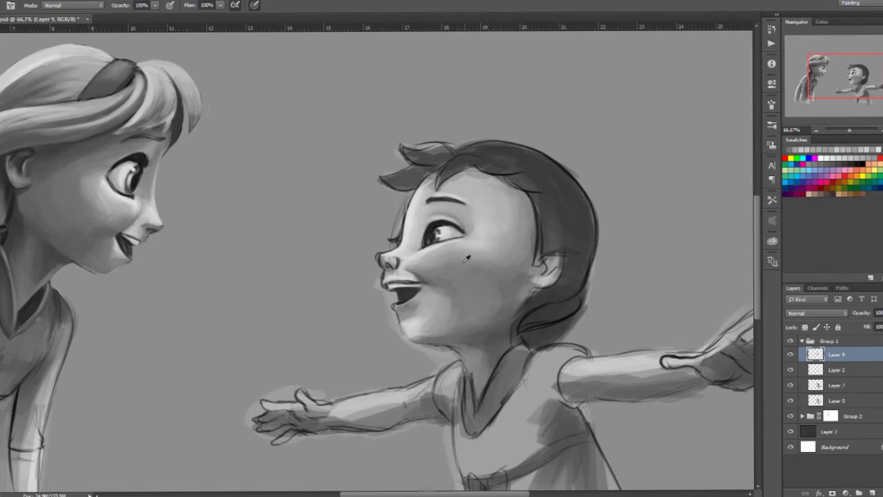
right_click(522, 276)
mouse_move(542, 261)
mouse_down()
mouse_move(558, 273)
mouse_move(550, 285)
mouse_move(555, 271)
mouse_up()
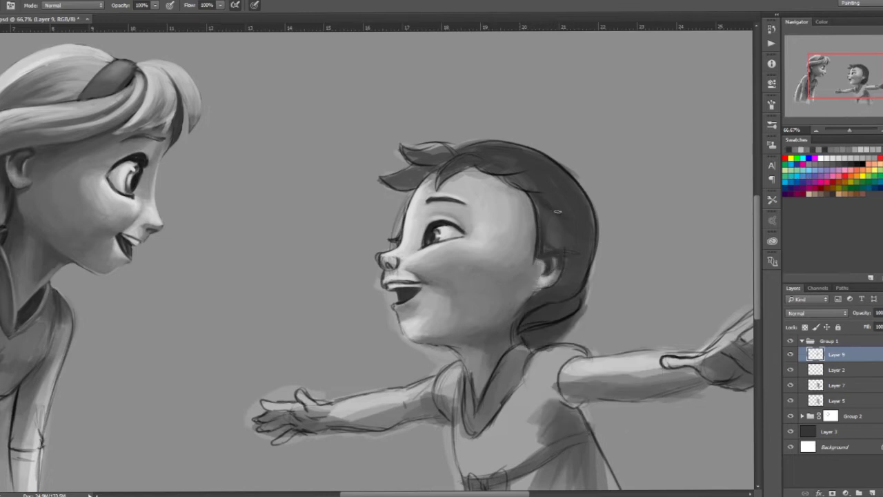
Shade the child's hair near the ear, top and bottom edge with faint grey strokes
mouse_move(557, 211)
mouse_down()
mouse_move(549, 221)
mouse_move(573, 234)
mouse_up()
mouse_move(491, 164)
mouse_down()
mouse_move(446, 177)
mouse_move(443, 150)
mouse_up()
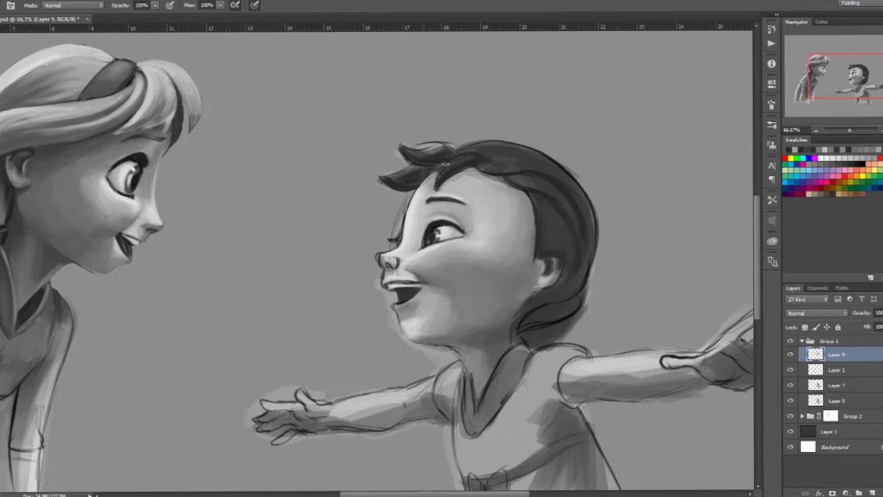
drag(551, 185, 562, 255)
drag(535, 303, 527, 331)
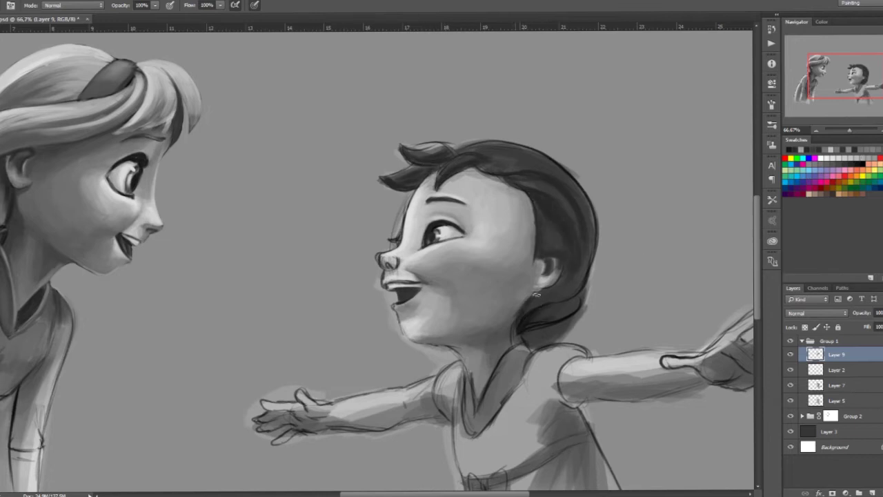
drag(572, 248, 552, 307)
drag(528, 200, 538, 261)
mouse_move(527, 339)
mouse_down()
mouse_move(571, 318)
mouse_move(576, 303)
mouse_move(578, 317)
mouse_up()
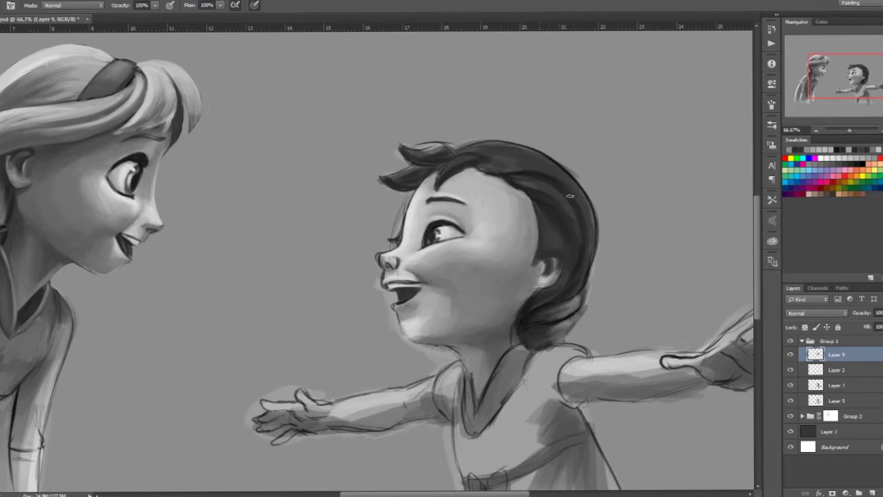
Add rim light along the top and right edges of the child's hair, then choose a larger brush preset
drag(569, 169, 565, 297)
drag(551, 155, 578, 248)
mouse_move(510, 148)
mouse_down()
mouse_move(566, 169)
mouse_move(595, 259)
mouse_up()
drag(559, 165, 583, 298)
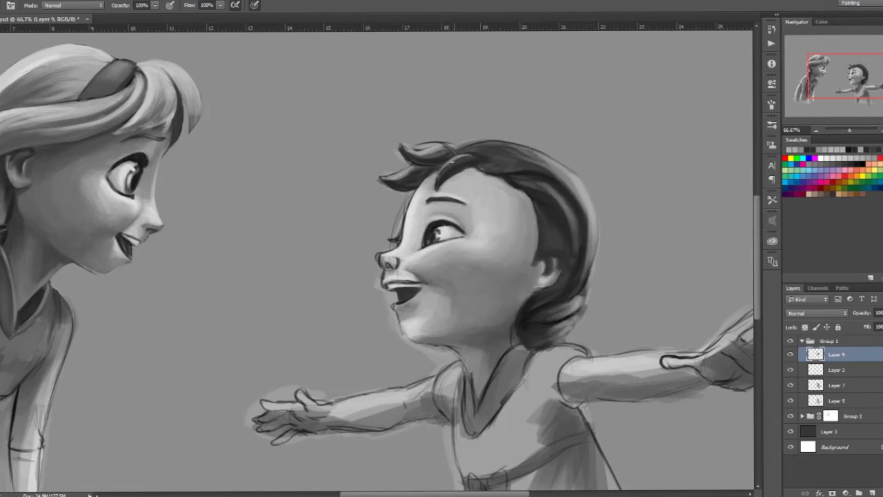
drag(592, 213, 569, 312)
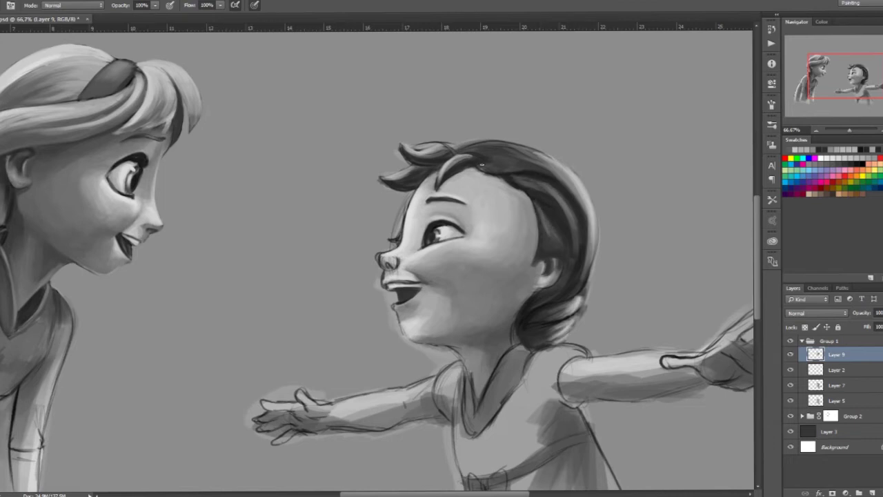
right_click(550, 234)
double_click(586, 303)
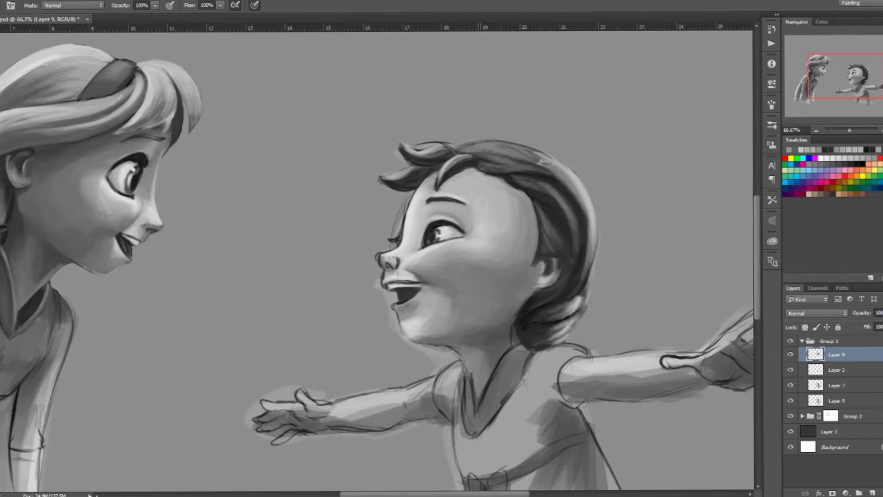
key(bracketleft)
key(bracketleft)
key(bracketleft)
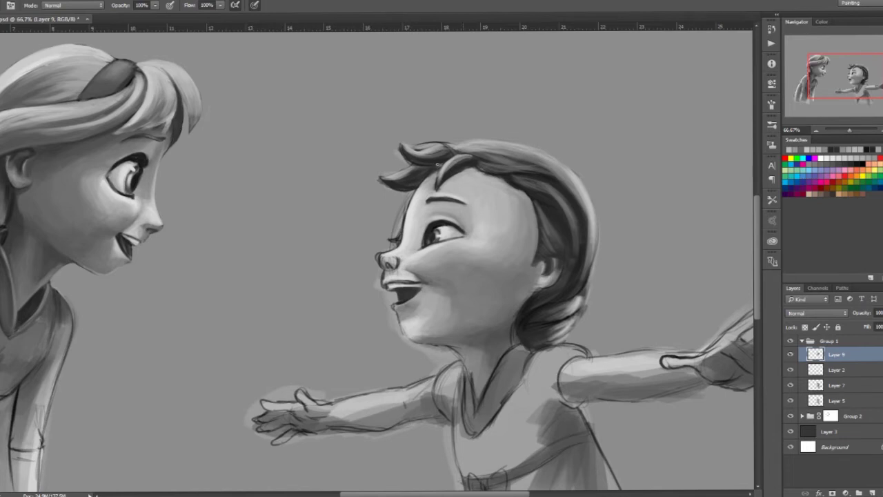
Select Group 1's mask and return to painting on Layer 9
click(828, 341)
click(832, 492)
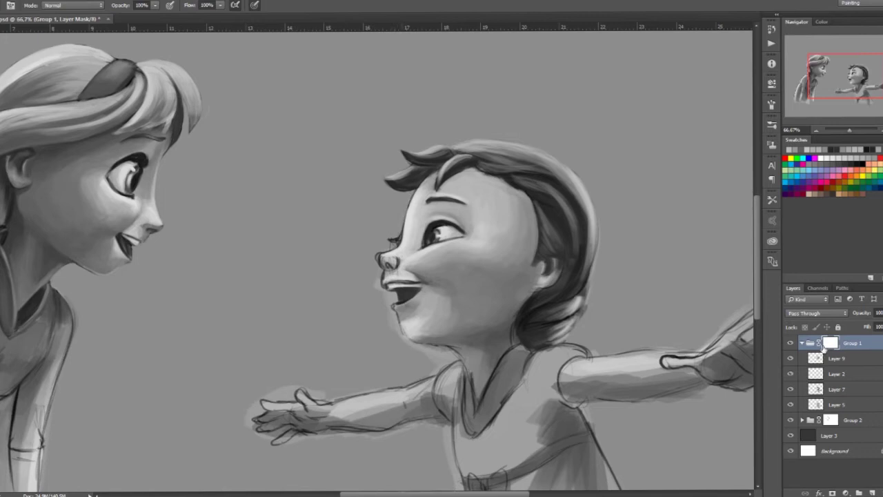
click(828, 358)
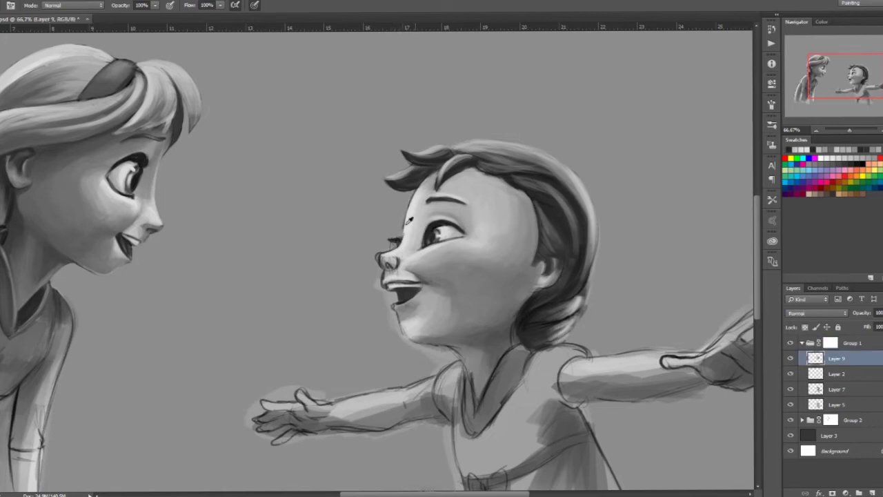
click(831, 342)
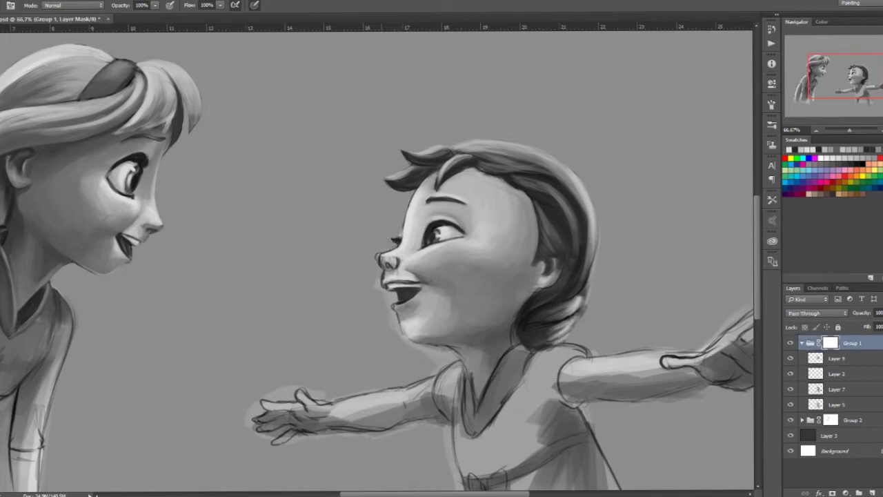
right_click(386, 248)
key(Escape)
key(alt+bracketleft)
Paint small shading strokes on the right-hand child's neck, adjusting the brush preset
right_click(452, 329)
key(Escape)
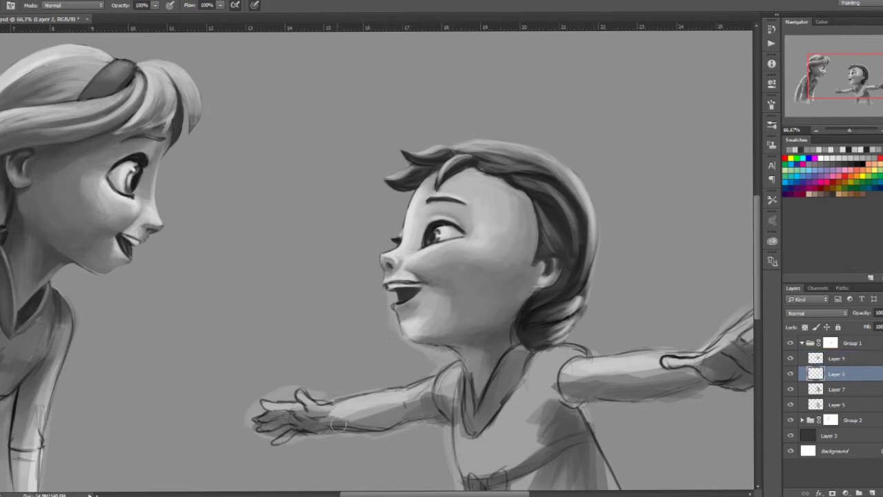
right_click(413, 253)
key(Escape)
right_click(564, 342)
key(Escape)
mouse_move(489, 316)
mouse_down()
mouse_move(476, 348)
mouse_move(458, 312)
mouse_up()
drag(835, 85, 836, 91)
right_click(487, 297)
right_click(478, 269)
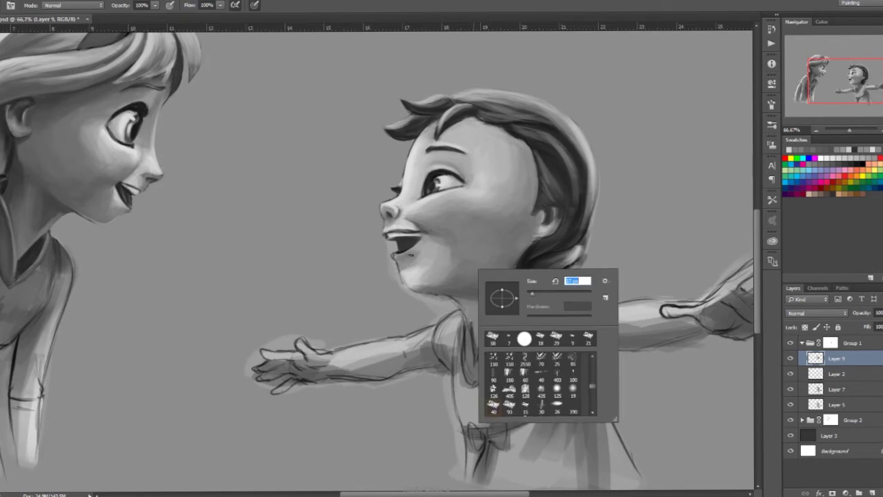
key(Escape)
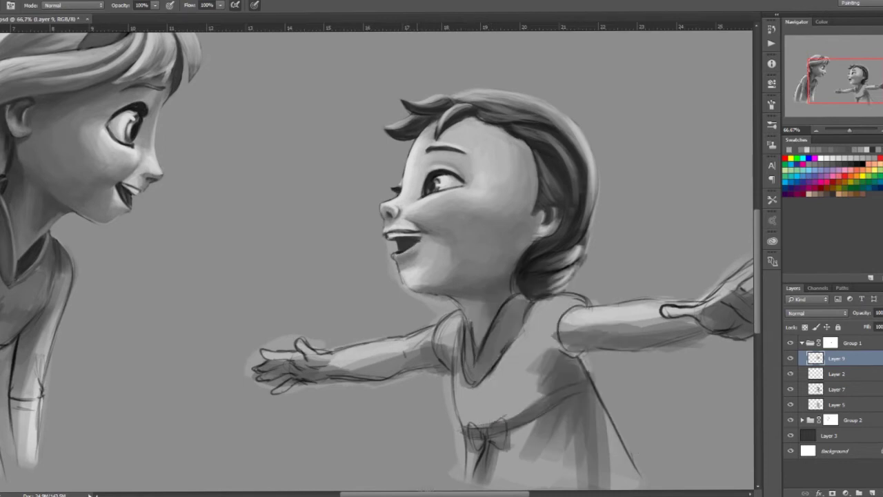
right_click(416, 247)
key(Escape)
Zoom in on the right-hand child's face, then pan across to bring the left girl's face into view
key(alt+bracketright)
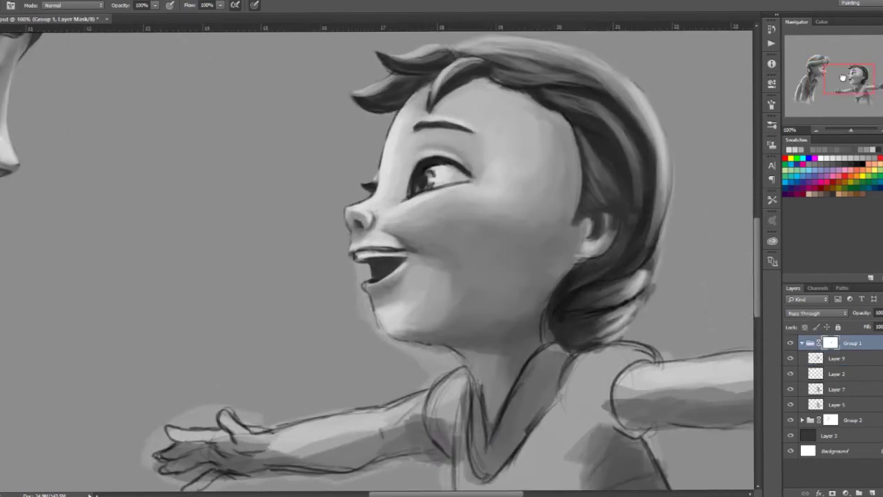
key(ctrl+plus)
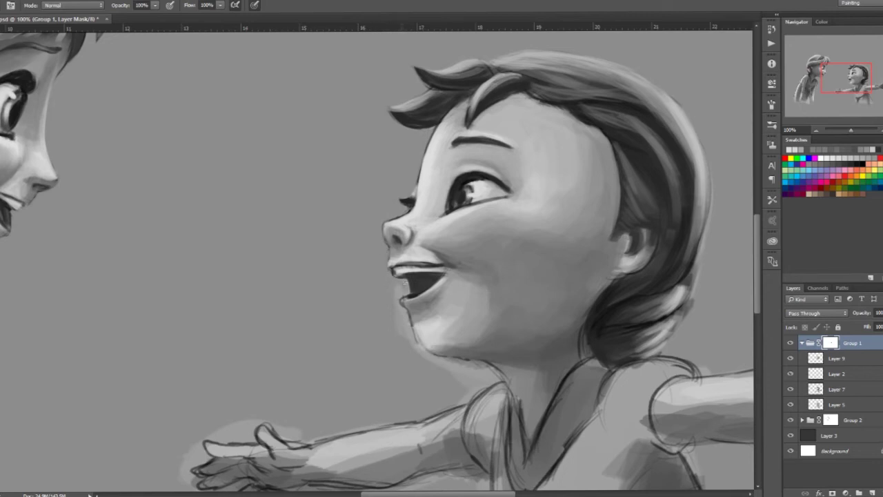
scroll(428, 324, down, 1)
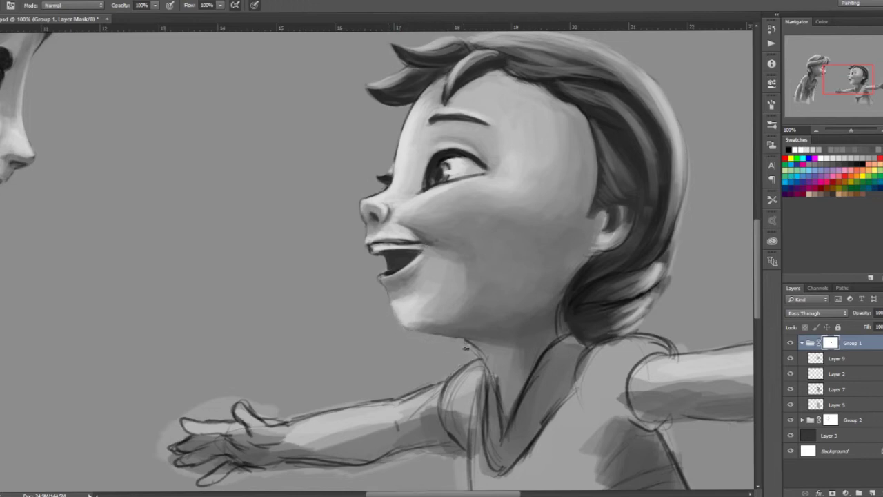
scroll(456, 339, down, 5)
scroll(456, 339, up, 5)
drag(650, 316, 585, 317)
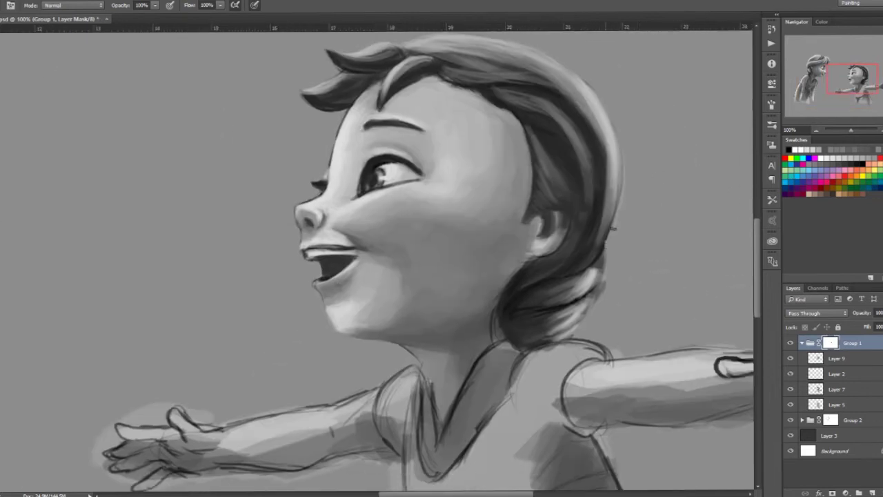
scroll(520, 320, down, 5)
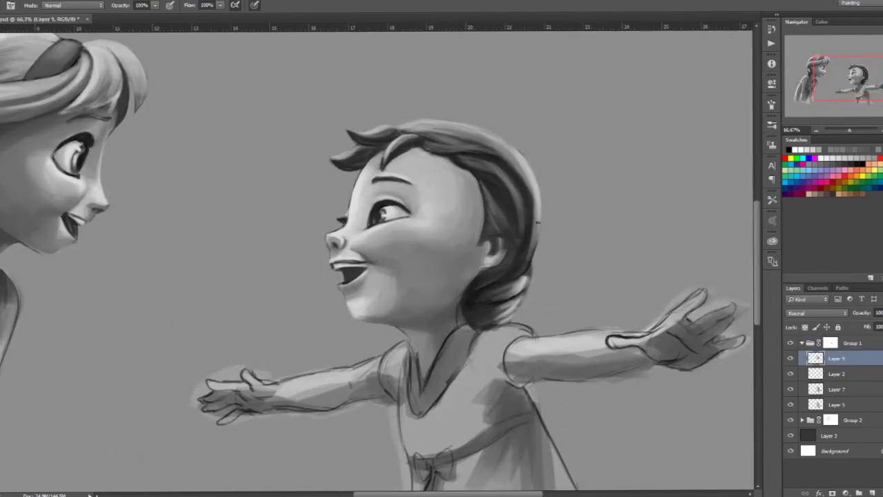
key(alt+bracketleft)
scroll(520, 320, up, 5)
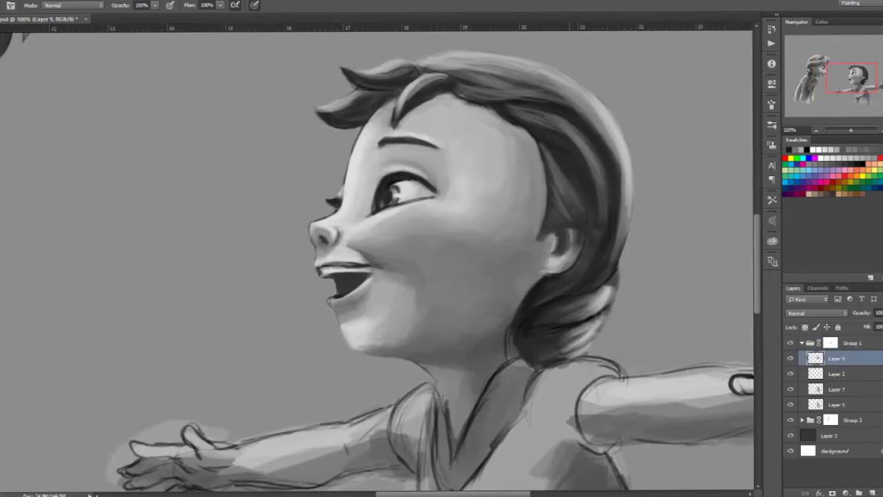
scroll(552, 269, down, 3)
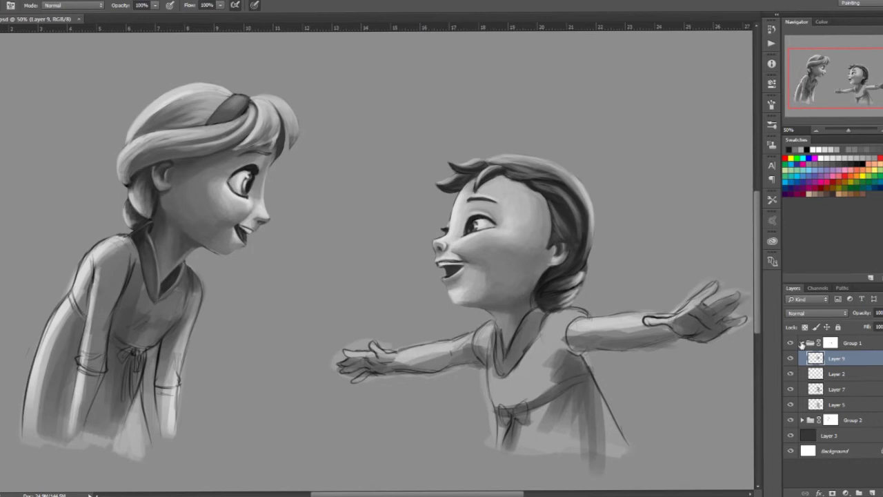
scroll(366, 238, up, 3)
drag(144, 126, 313, 186)
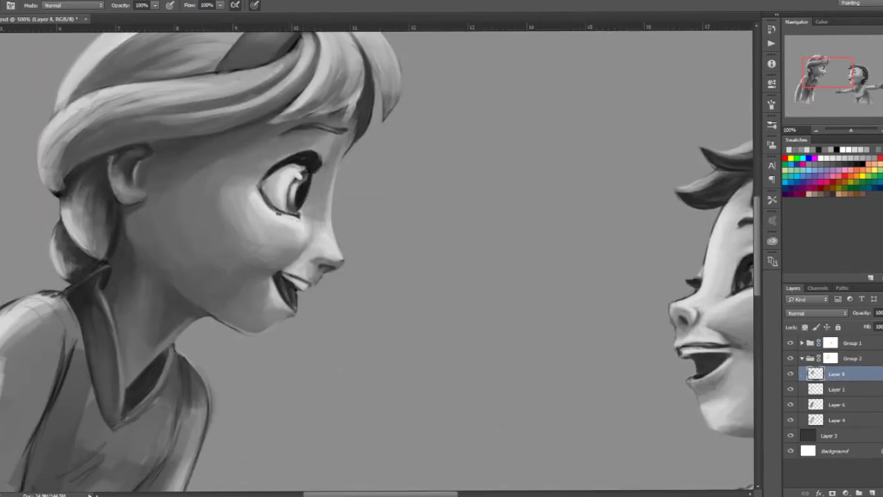
Darken the left girl's sleeve cuff line and paint a darker band on the right cuff
scroll(322, 169, down, 3)
scroll(214, 288, up, 2)
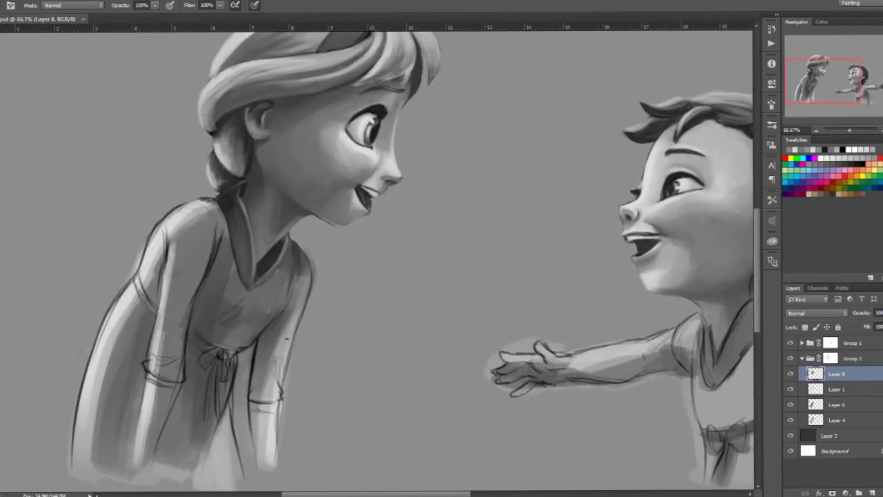
drag(151, 361, 160, 382)
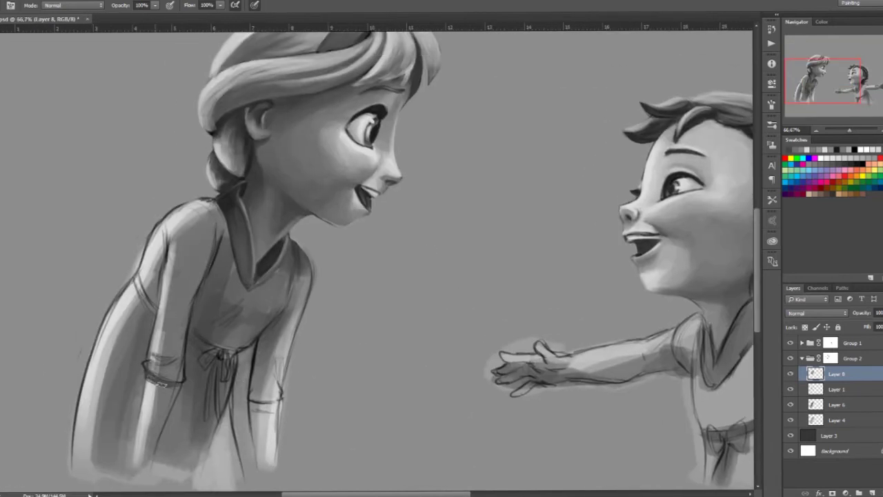
right_click(271, 333)
key(Escape)
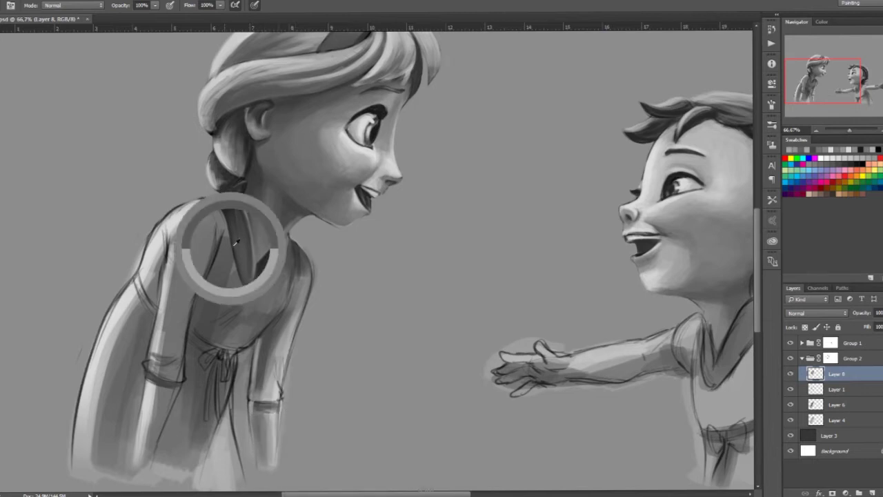
drag(250, 404, 279, 408)
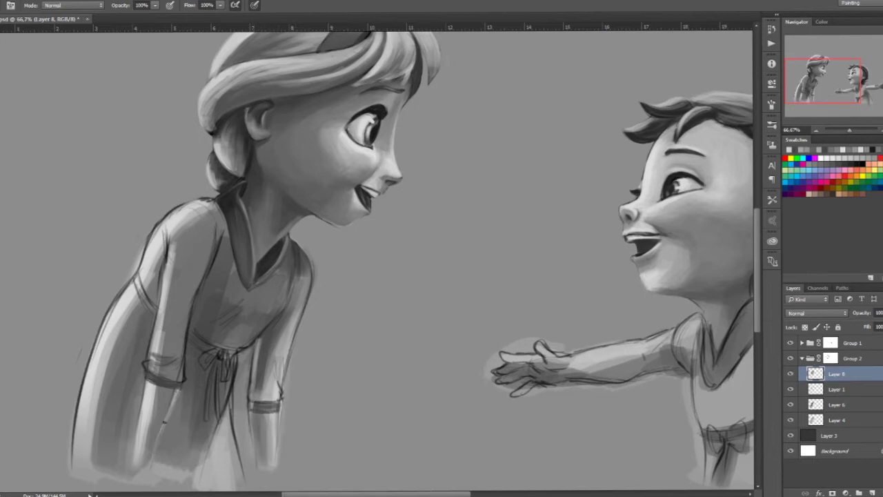
Darken the lower-left part of the dress and add a dark stroke along the sash
right_click(219, 284)
key(Escape)
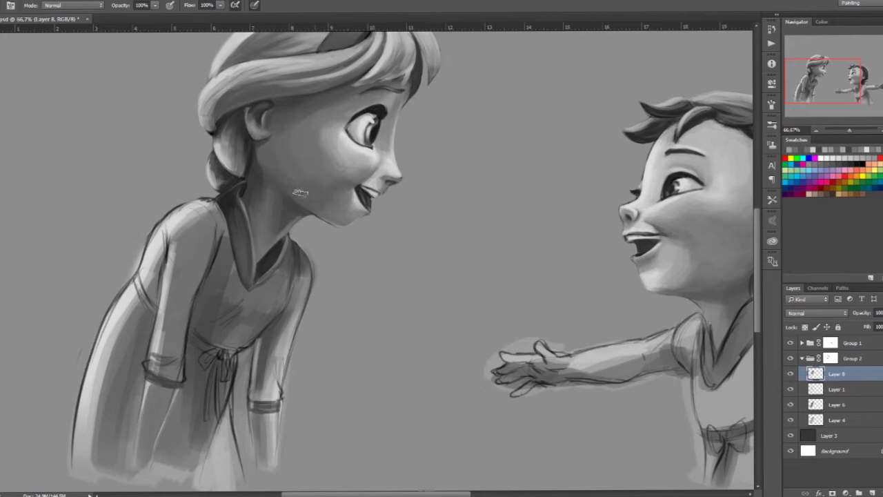
right_click(207, 348)
key(Escape)
drag(174, 414, 165, 469)
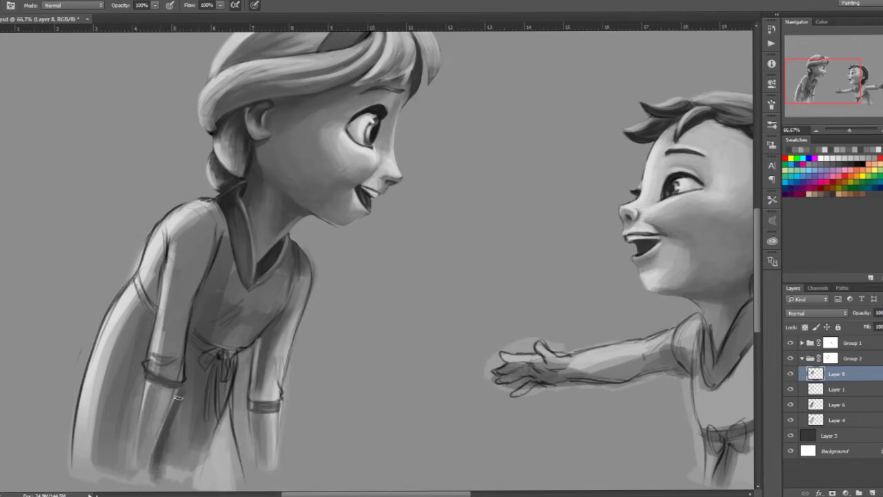
right_click(203, 349)
key(Escape)
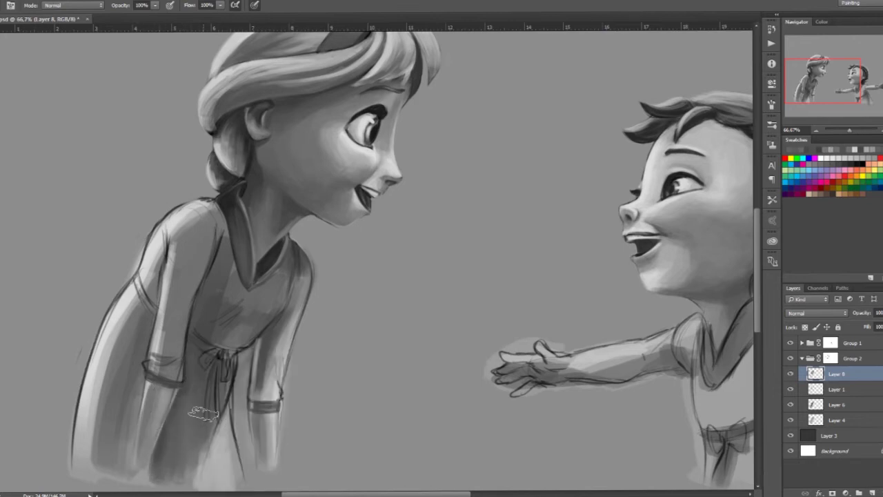
right_click(220, 397)
key(Escape)
right_click(228, 399)
key(Escape)
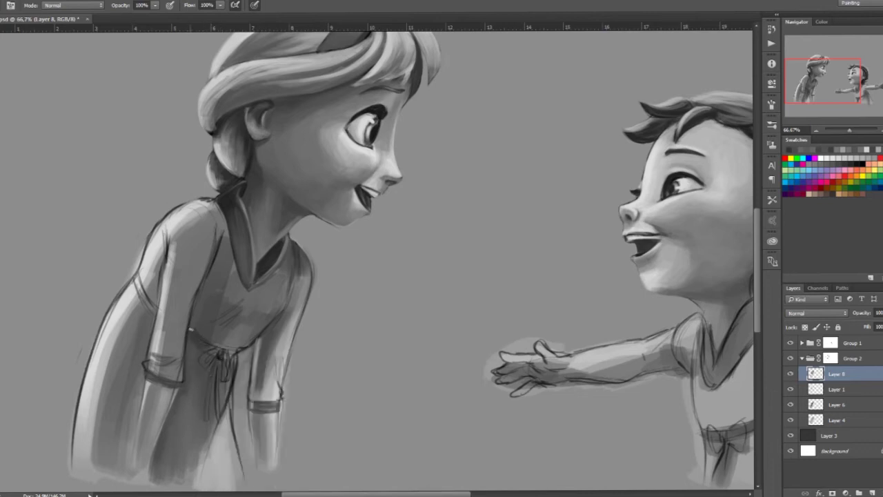
drag(221, 420, 225, 359)
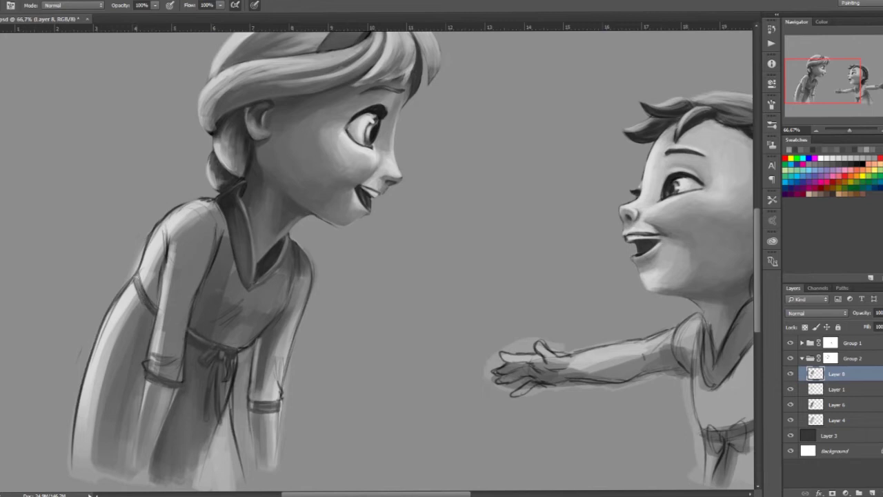
Lighten the girl's left sleeve, arm and shoulder, smoothing the upper-chest shading
drag(159, 293, 148, 379)
drag(155, 345, 167, 234)
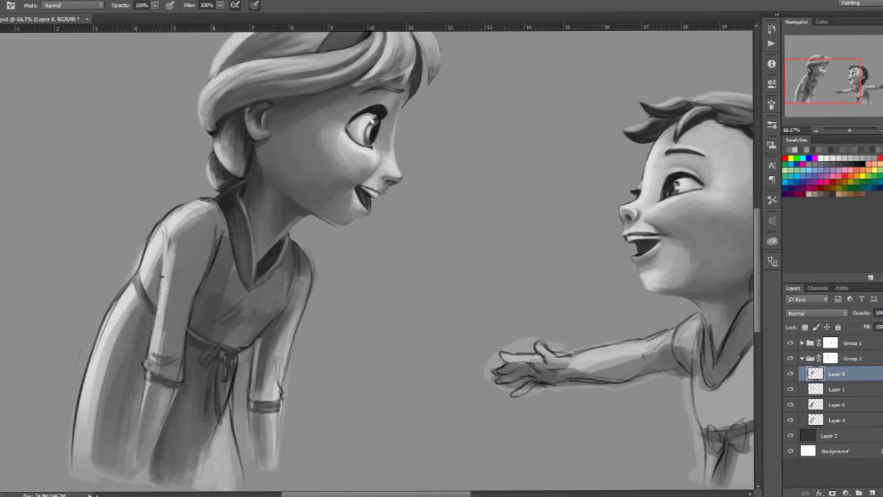
mouse_move(164, 345)
mouse_down()
mouse_move(169, 238)
mouse_move(174, 383)
mouse_up()
drag(197, 255, 165, 220)
mouse_move(159, 262)
mouse_down()
mouse_move(187, 206)
mouse_move(228, 238)
mouse_up()
mouse_move(221, 199)
mouse_down()
mouse_move(231, 236)
mouse_move(194, 306)
mouse_up()
Choose a new brush preset and shade the girl's left sleeve and dress edge
right_click(193, 345)
click(186, 414)
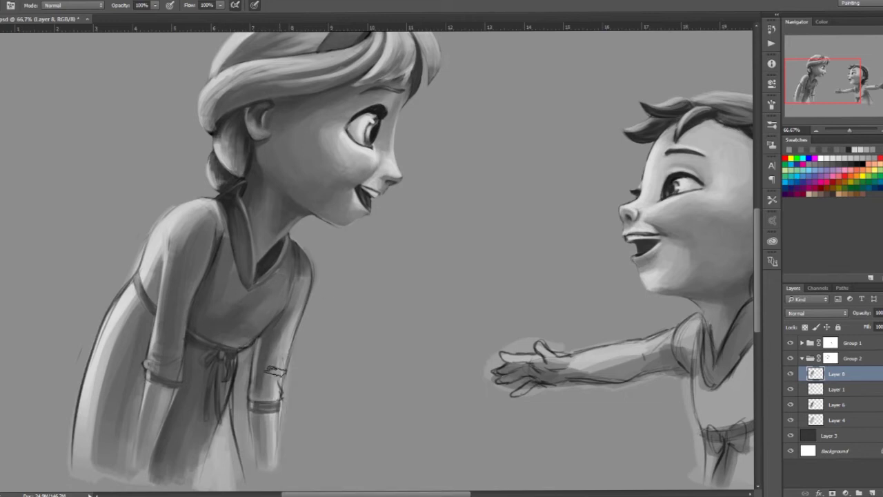
right_click(226, 408)
click(227, 408)
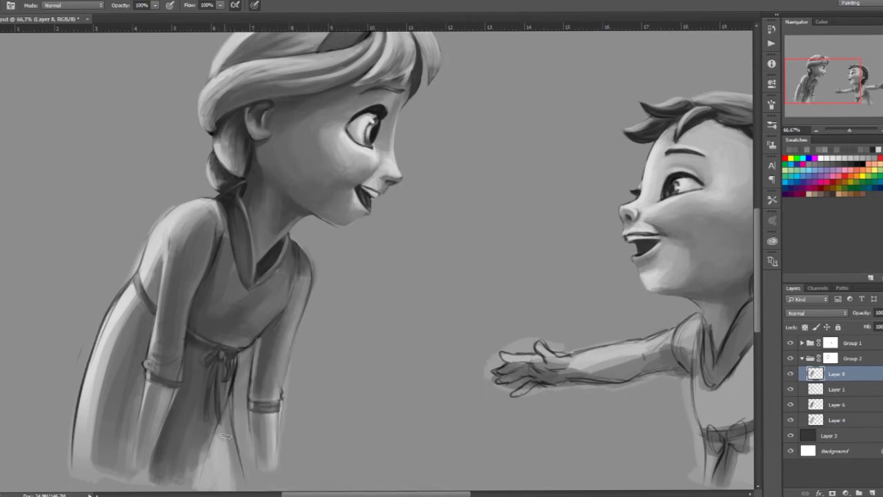
right_click(165, 410)
click(141, 335)
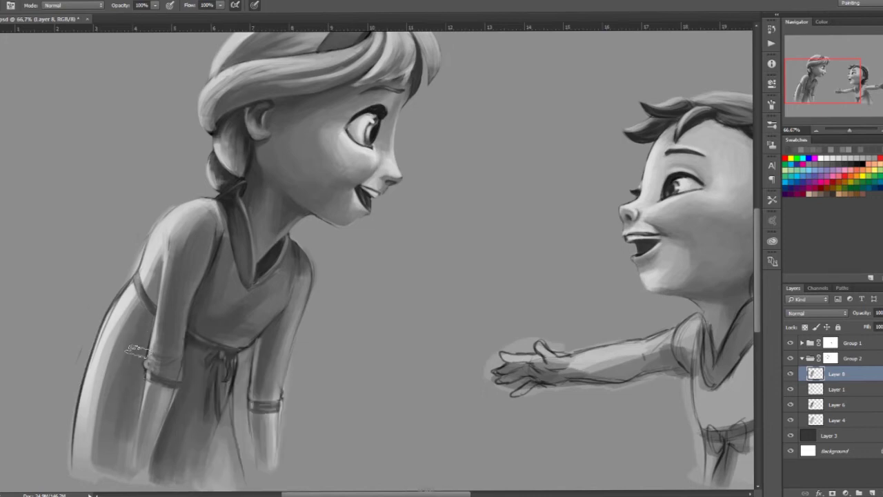
right_click(180, 333)
click(180, 332)
drag(96, 351, 79, 448)
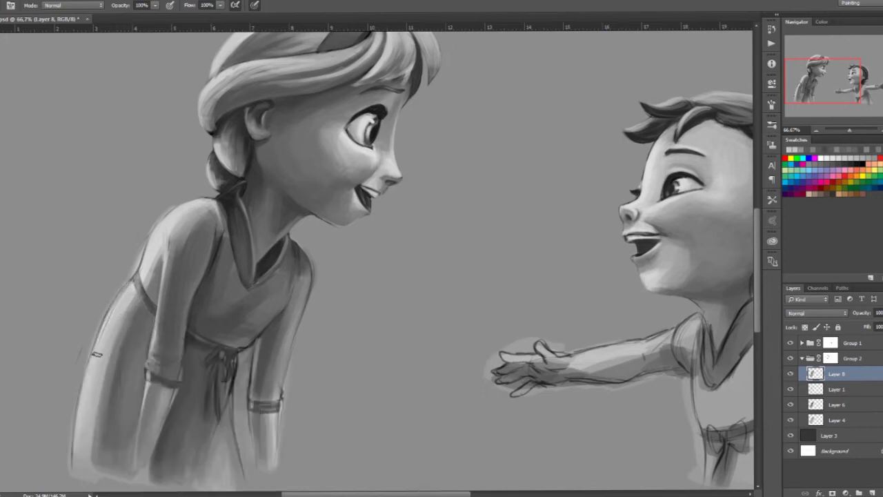
drag(124, 289, 90, 456)
On Group 2's mask, paint faint light strokes down the dress and along its edge
click(830, 358)
right_click(267, 291)
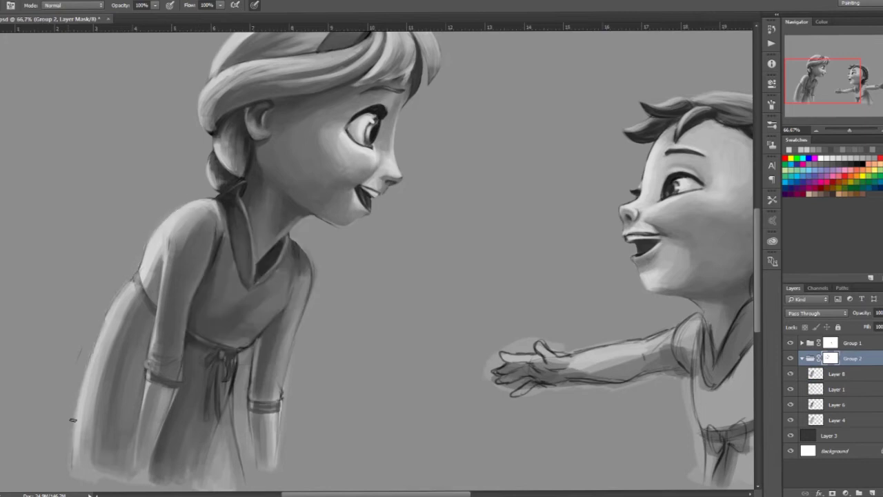
drag(241, 351, 238, 476)
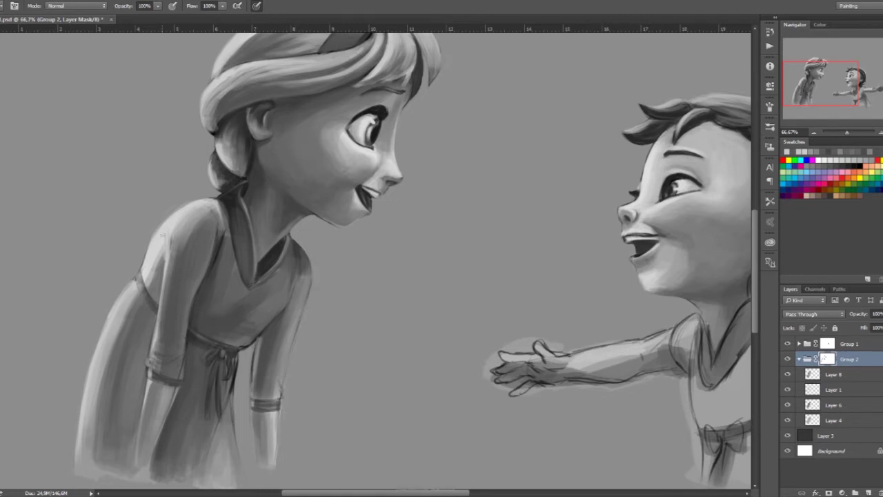
drag(99, 333, 133, 277)
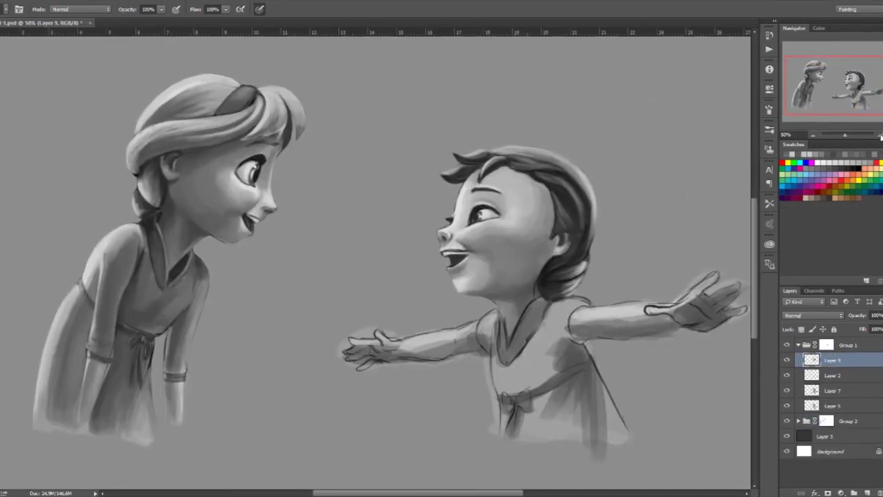
Zoom in on the children and sample a cheek grey at a suitable brush size
key(ctrl+plus)
click(578, 264)
click(532, 352)
click(519, 192)
right_click(557, 324)
click(559, 307)
Lighten the right child's neck, collar and vest, smoothing the V-neck shading
drag(559, 311, 556, 331)
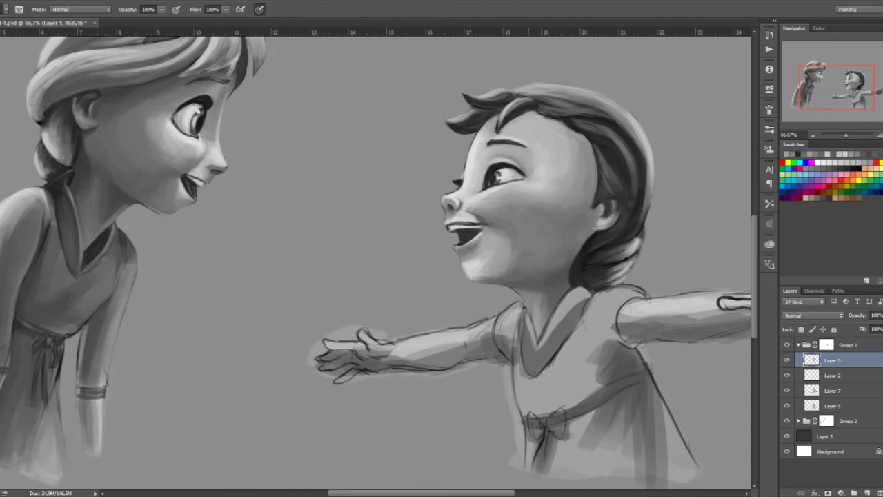
drag(571, 310, 523, 387)
drag(516, 330, 516, 369)
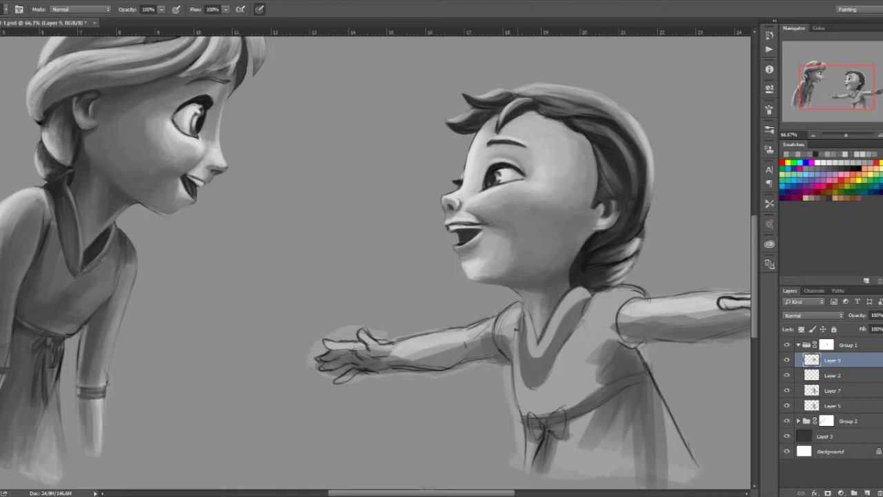
mouse_move(519, 305)
mouse_down()
mouse_move(506, 342)
mouse_move(528, 406)
mouse_move(556, 418)
mouse_move(584, 365)
mouse_up()
alt+click(26, 196)
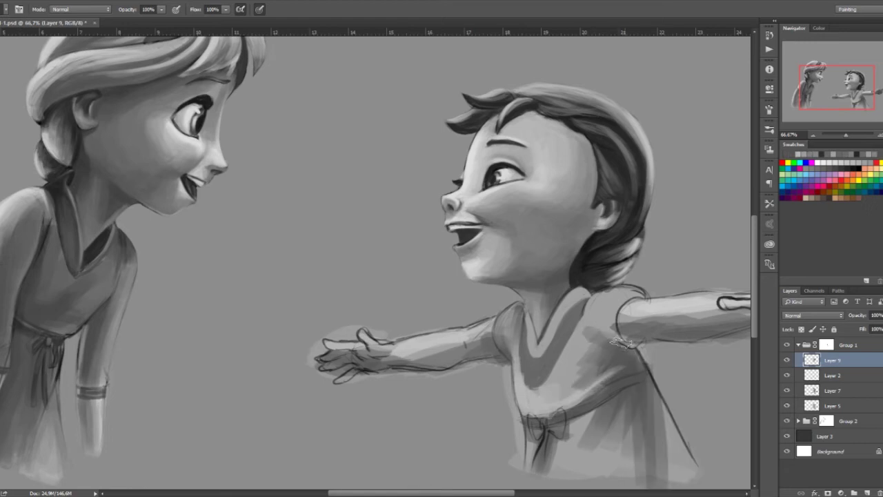
mouse_move(577, 359)
mouse_down()
mouse_move(593, 376)
mouse_move(526, 379)
mouse_up()
Resample a hair grey, resize the brush, and soften the vest shading
alt+click(639, 414)
right_click(570, 343)
key(Escape)
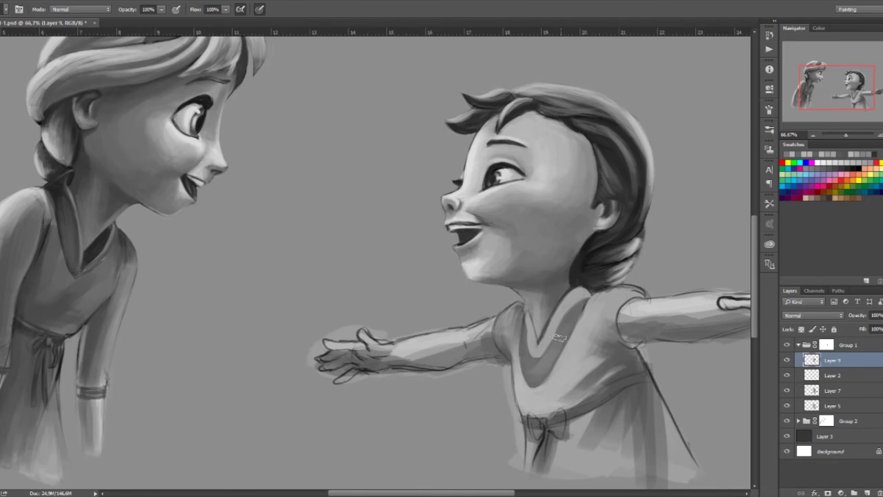
alt+click(600, 262)
right_click(573, 323)
key(Return)
drag(547, 372, 526, 384)
right_click(564, 346)
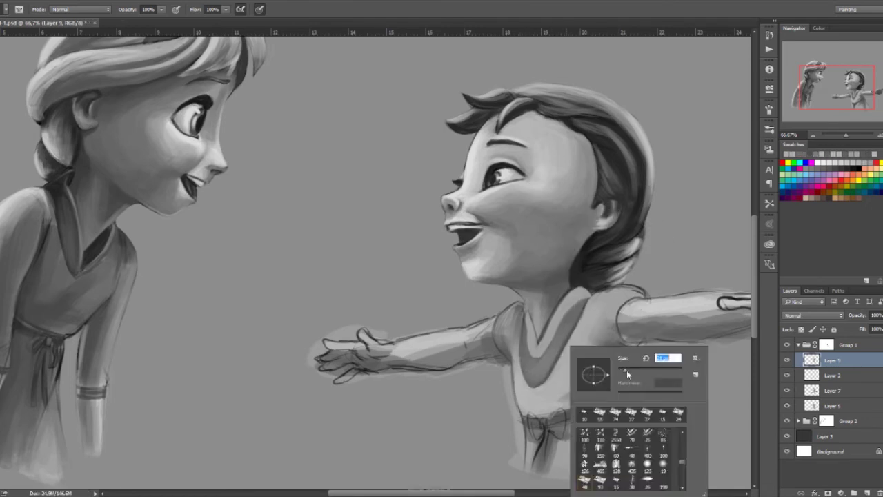
key(Escape)
Paint light shading along the forearm and the top edge of the outstretched hand
mouse_move(488, 339)
mouse_down()
mouse_move(438, 362)
mouse_move(375, 359)
mouse_up()
right_click(436, 338)
key(Escape)
drag(436, 336, 390, 360)
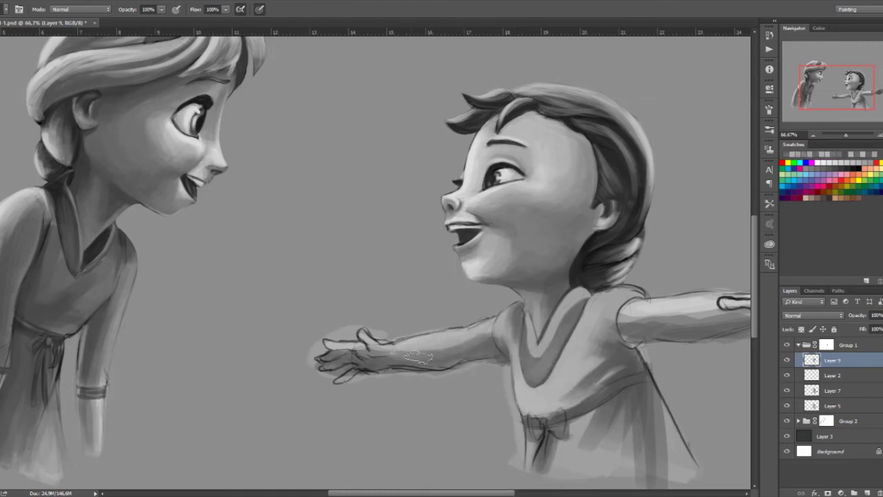
drag(467, 335, 393, 361)
right_click(491, 337)
key(Escape)
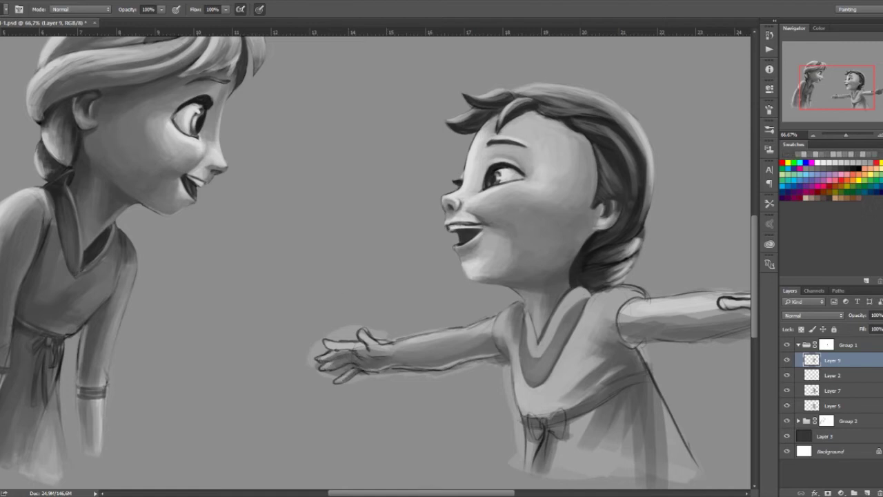
drag(323, 343, 363, 341)
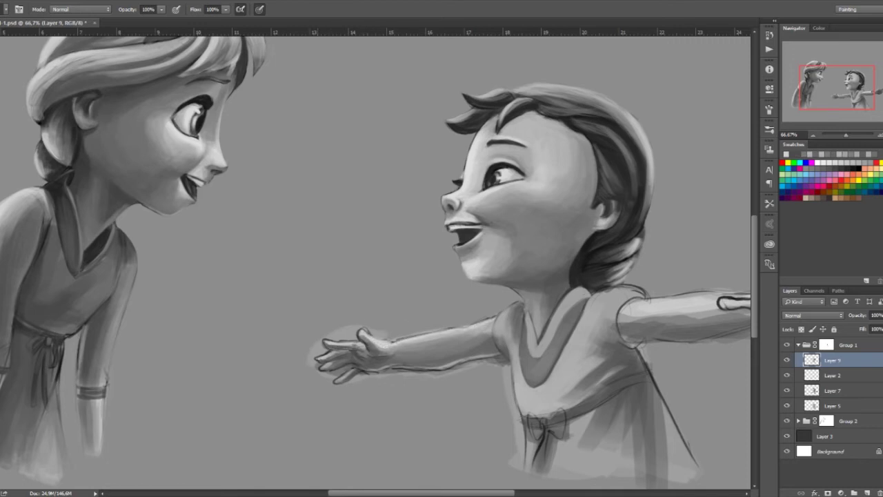
key(alt+bracketright)
key(ctrl+plus)
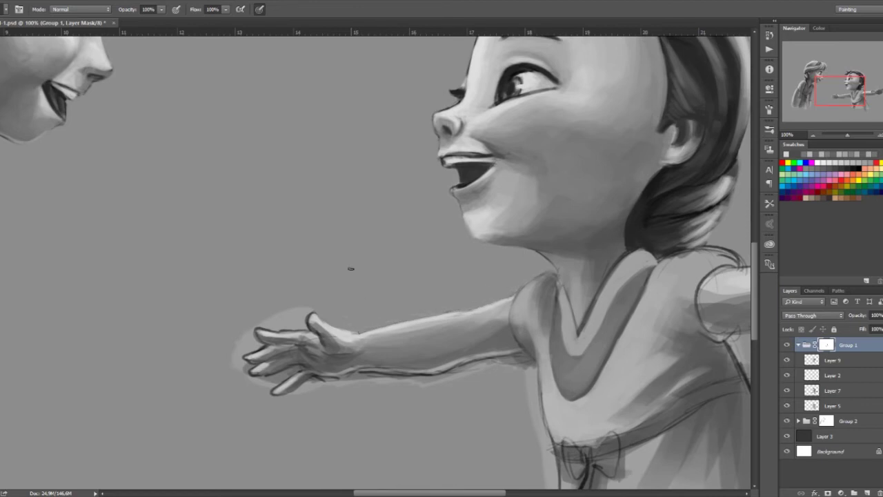
Mask out the glow above the hand and the dark sketch line under the arm
drag(269, 324, 296, 311)
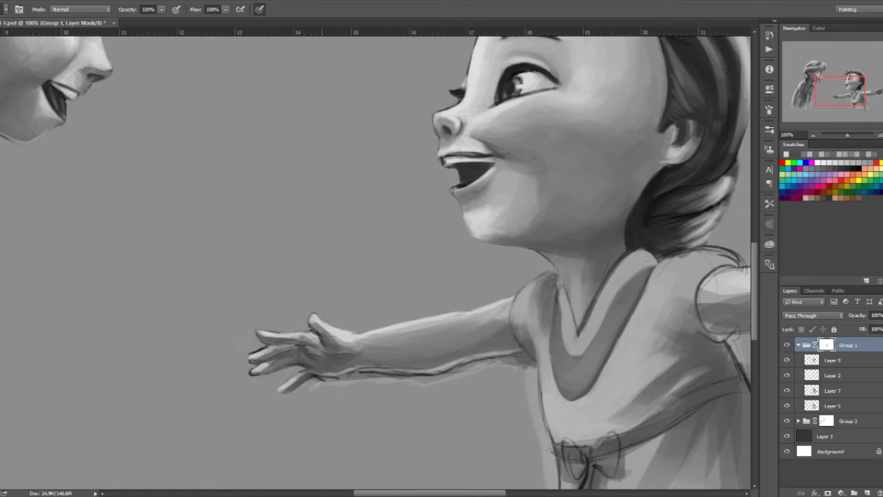
drag(378, 379, 509, 375)
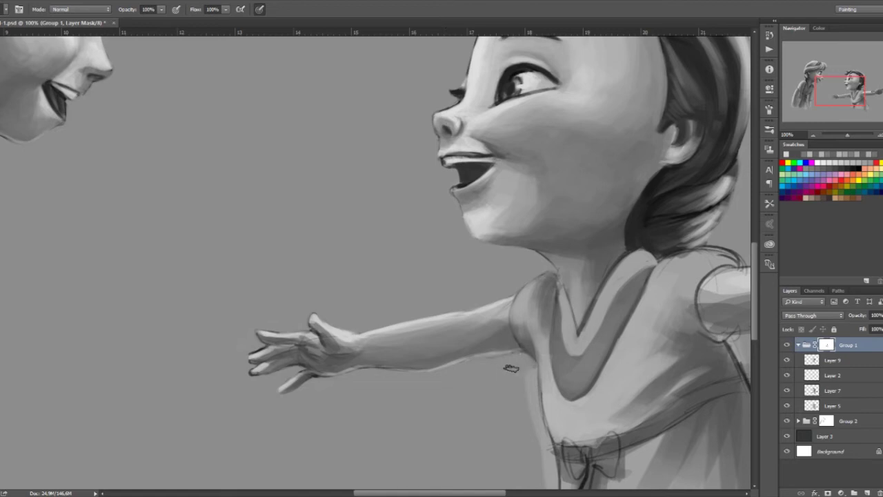
ctrl+click(319, 330)
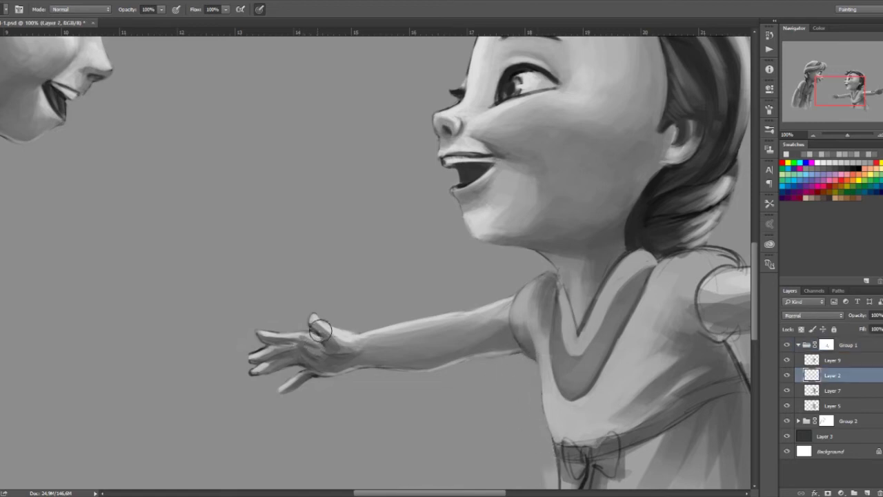
On Layer 9, sample a wrist grey and touch up the outstretched hand's fingers
ctrl+click(269, 359)
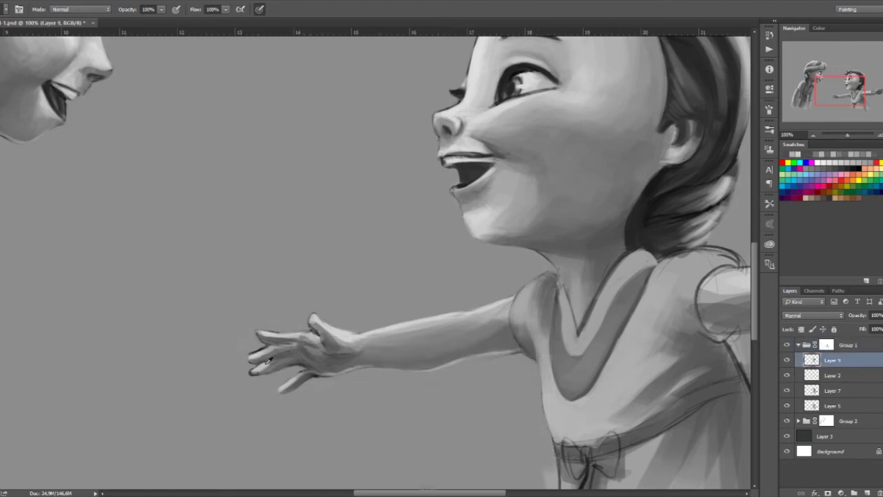
click(340, 351)
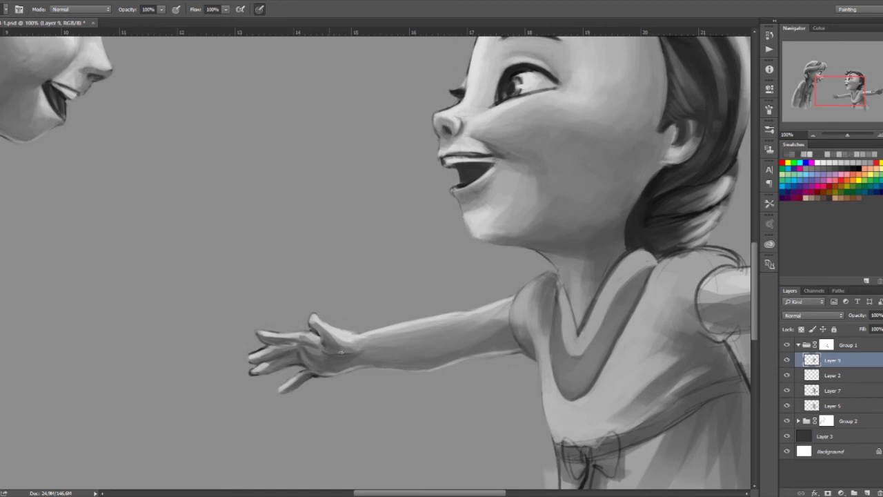
click(254, 369)
click(317, 376)
click(289, 331)
alt+click(316, 332)
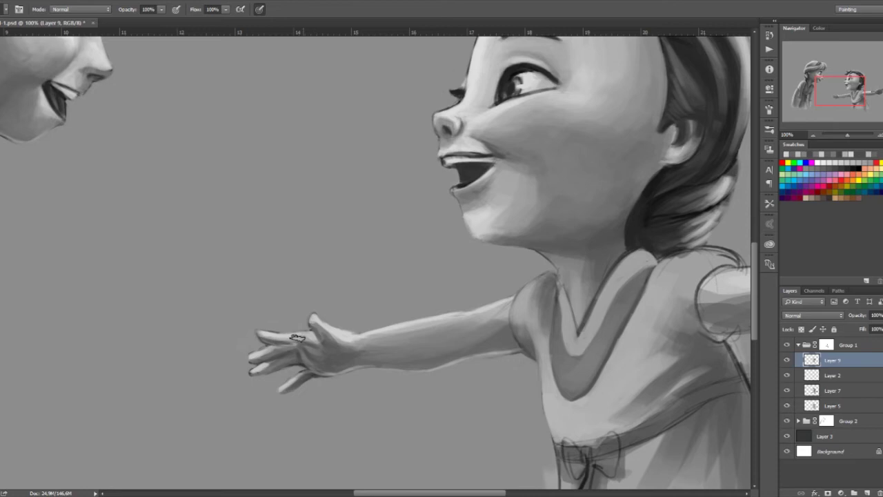
click(814, 136)
click(814, 135)
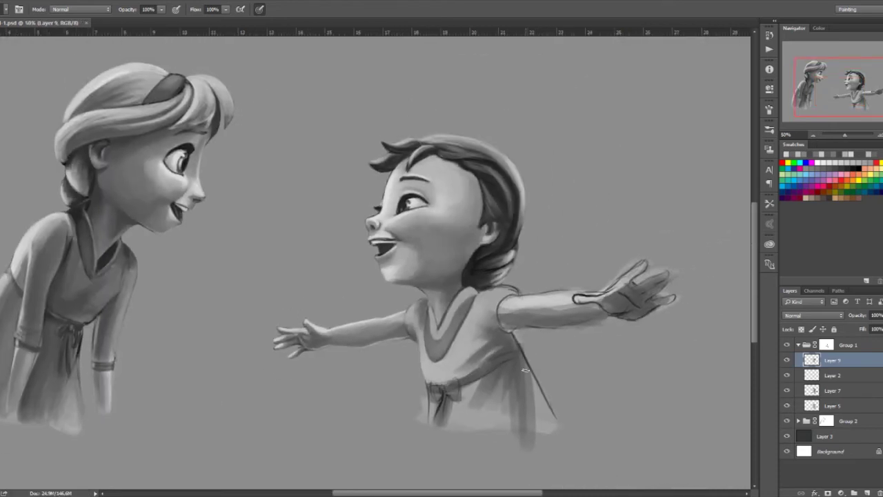
Sample a dress grey at a new brush size and repaint the dress bow
scroll(524, 370, up, 1)
right_click(429, 356)
click(414, 402)
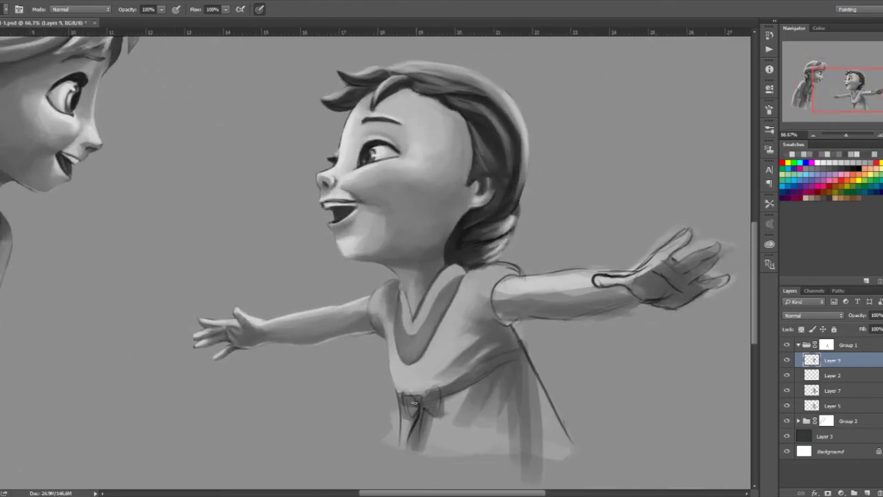
right_click(487, 345)
click(409, 400)
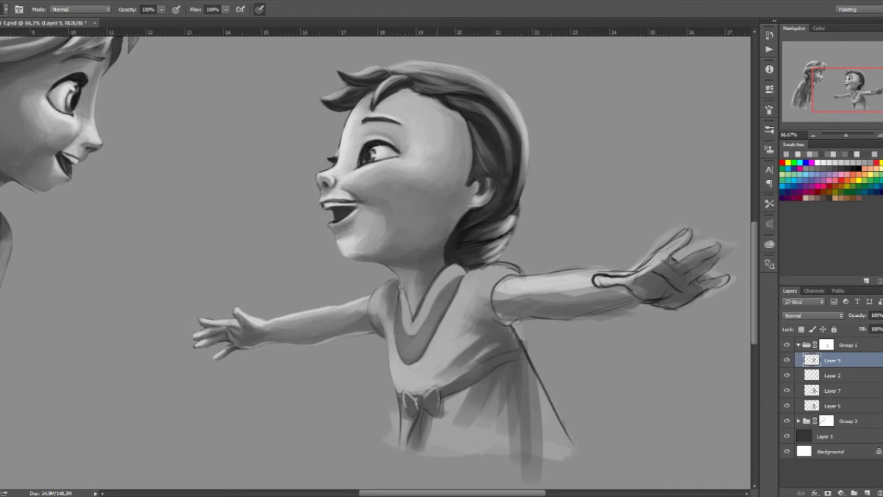
right_click(428, 346)
click(446, 280)
right_click(490, 345)
click(482, 378)
right_click(433, 330)
click(402, 454)
mouse_move(409, 413)
mouse_down()
mouse_move(411, 452)
mouse_move(413, 438)
mouse_move(463, 409)
mouse_up()
Lighten the lower-right dress and soften the dark line along its lower edge
drag(445, 423, 489, 392)
drag(446, 453, 501, 376)
drag(471, 455, 516, 385)
drag(551, 409, 562, 456)
mouse_move(531, 366)
mouse_down()
mouse_move(555, 455)
mouse_move(504, 441)
mouse_up()
drag(497, 386, 470, 436)
drag(496, 404, 469, 449)
drag(541, 379, 545, 459)
mouse_move(507, 396)
mouse_down()
mouse_move(479, 445)
mouse_move(491, 421)
mouse_up()
drag(529, 356, 498, 436)
Repaint the dress's right edge and chest line, and highlight the shoulder top
right_click(551, 345)
drag(531, 363, 569, 448)
drag(511, 327, 537, 382)
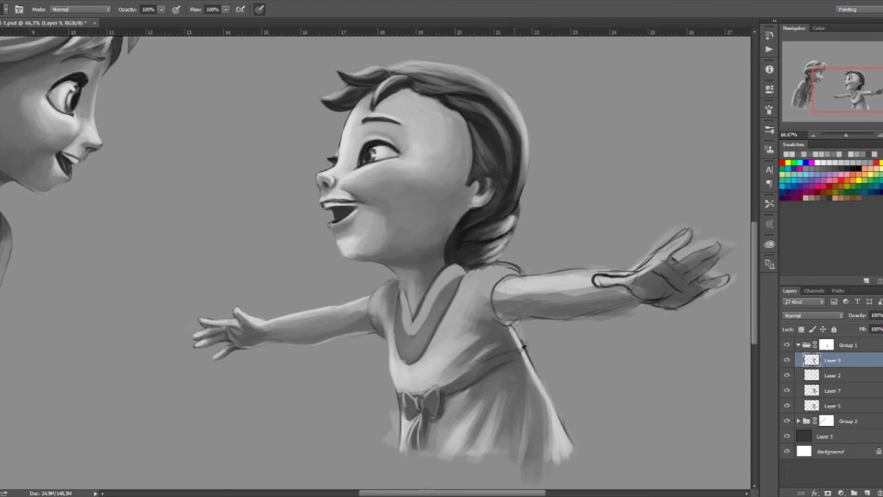
drag(522, 349, 488, 365)
mouse_move(516, 326)
mouse_down()
mouse_move(503, 322)
mouse_move(512, 317)
mouse_up()
right_click(513, 282)
key(Escape)
drag(517, 271, 482, 272)
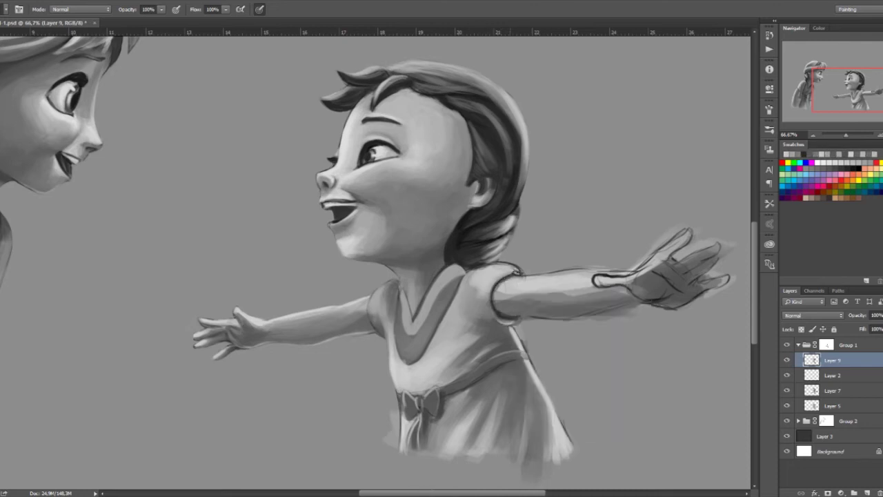
Highlight the raised finger, shadow the palm and lighten the back of the hand
drag(843, 103, 845, 105)
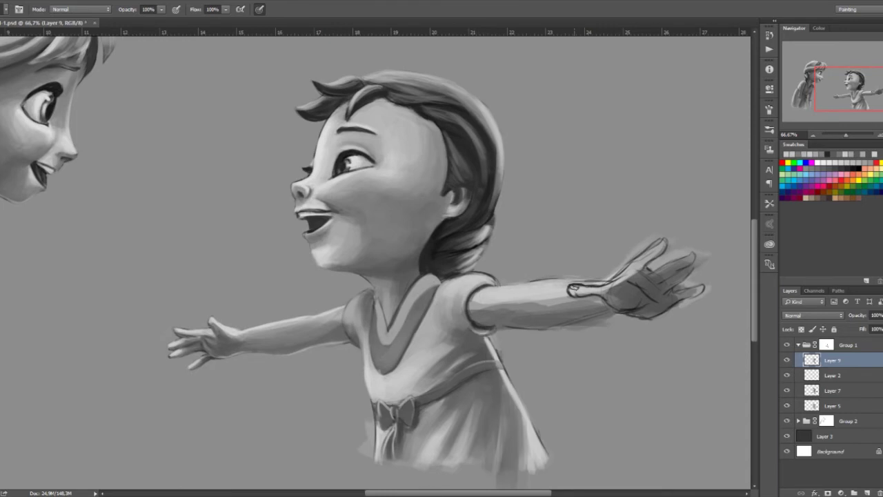
drag(640, 259, 659, 241)
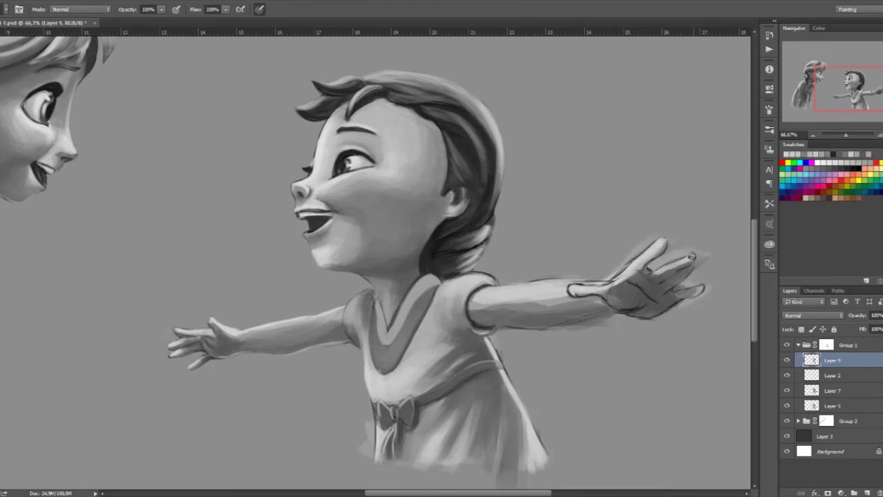
drag(632, 307, 609, 290)
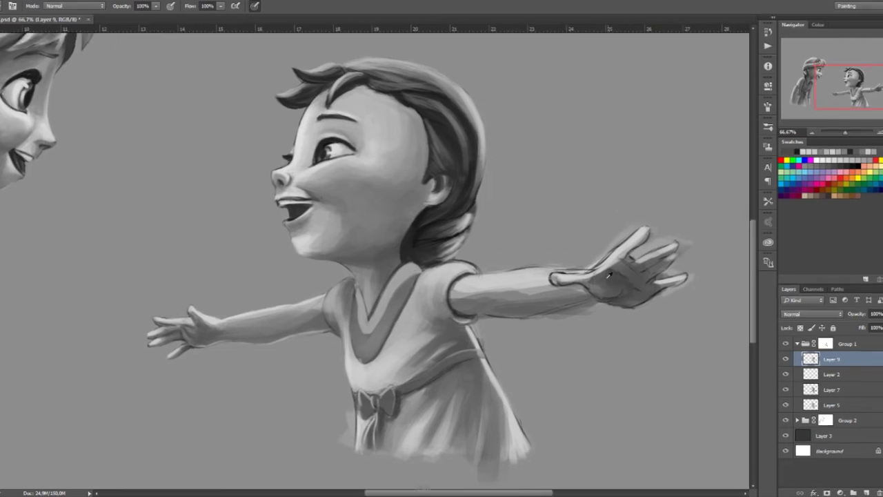
mouse_move(648, 290)
mouse_down()
mouse_move(619, 264)
mouse_move(618, 235)
mouse_move(590, 272)
mouse_move(633, 262)
mouse_move(652, 276)
mouse_up()
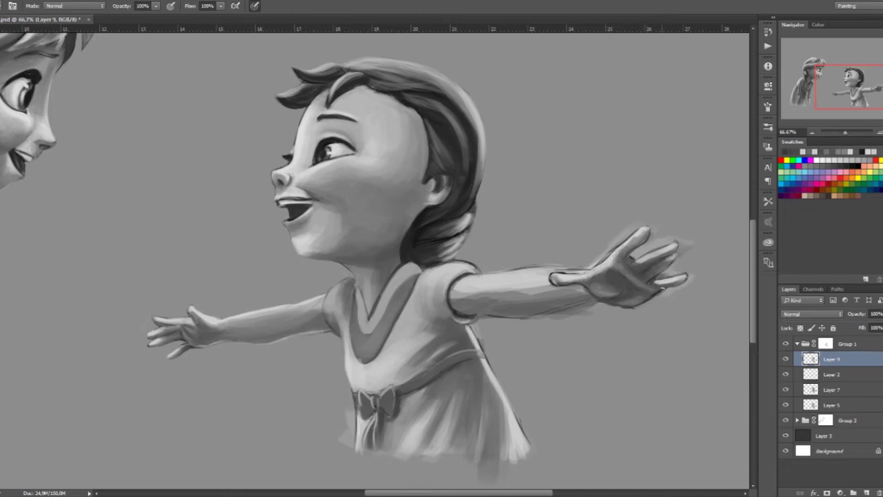
Shade the upper arm and shoulder, then toggle Layer 9 to compare
drag(544, 302, 462, 304)
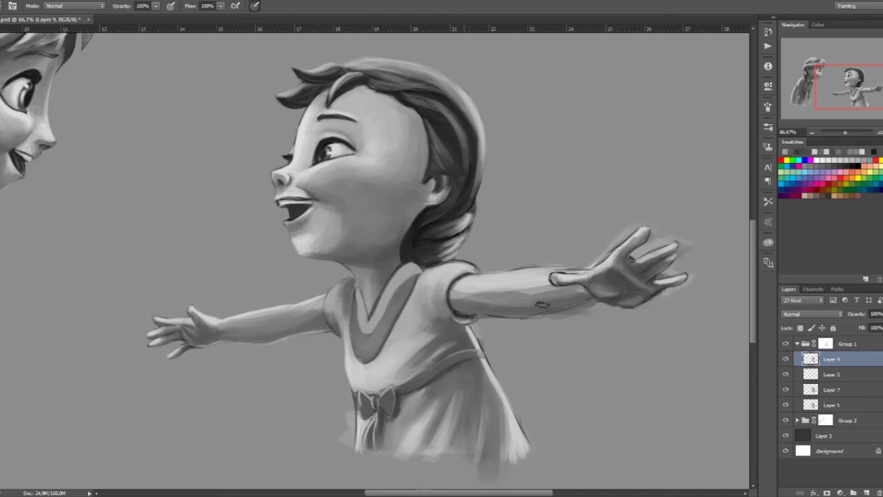
mouse_move(538, 287)
mouse_down()
mouse_move(472, 298)
mouse_move(548, 297)
mouse_move(469, 289)
mouse_move(593, 293)
mouse_move(469, 307)
mouse_up()
right_click(599, 309)
click(583, 280)
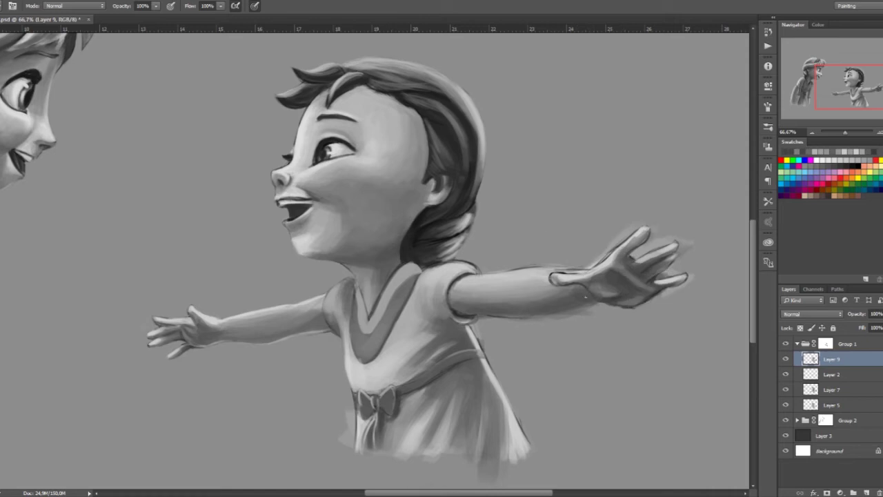
click(785, 359)
click(785, 359)
On Group 1's mask, soften the dark outline along the arm top and thumb side
click(826, 344)
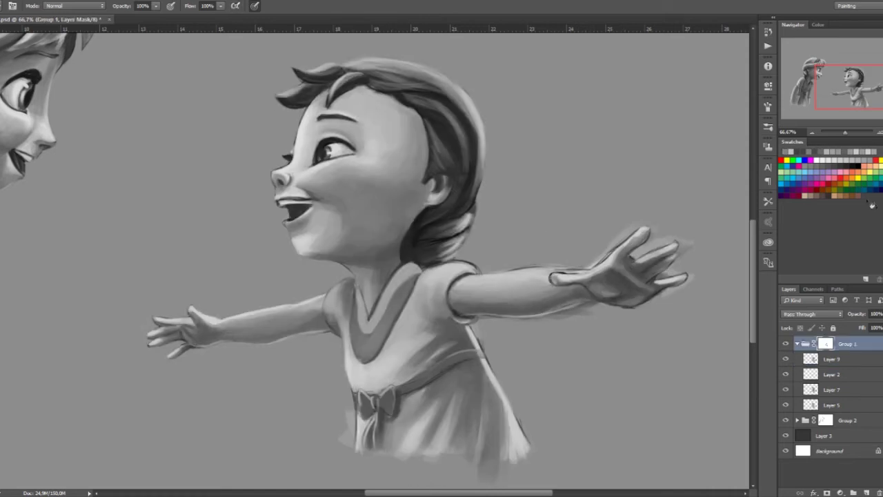
scroll(620, 242, up, 1)
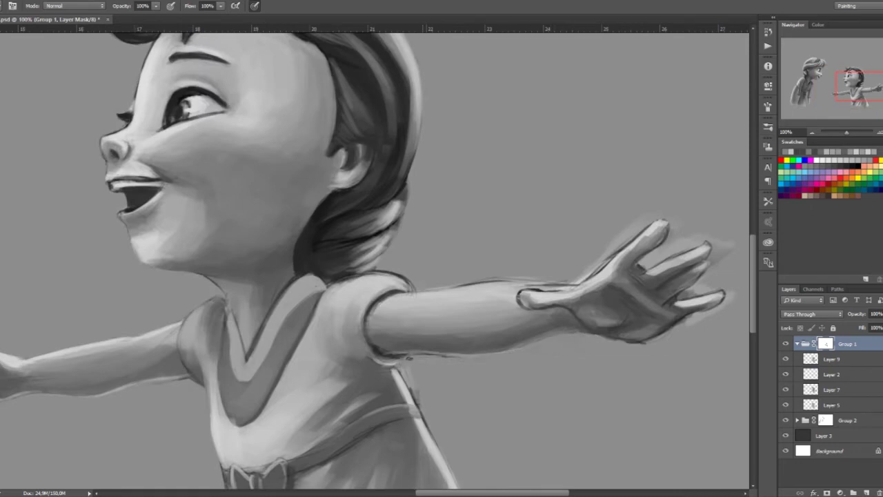
scroll(414, 400, down, 5)
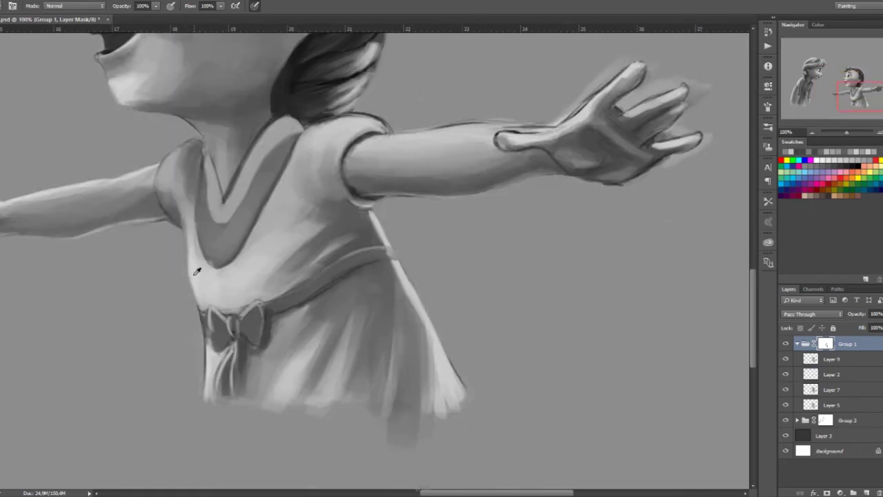
drag(551, 187, 475, 274)
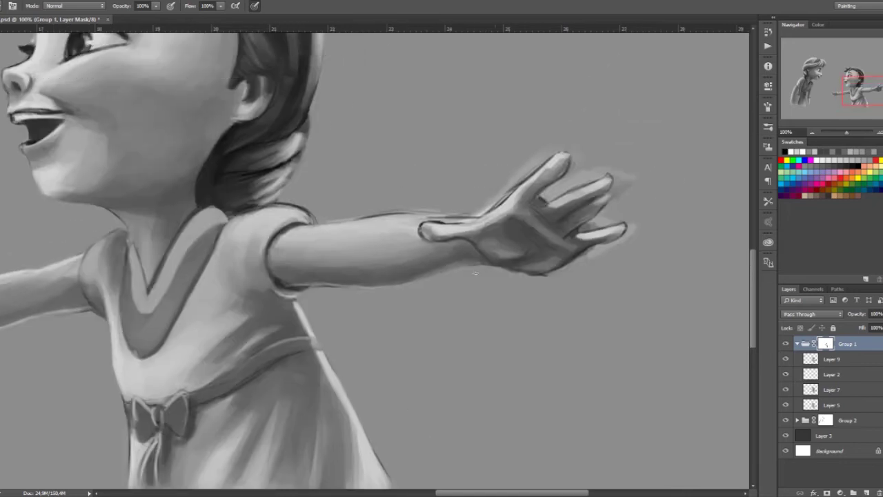
drag(340, 222, 419, 207)
drag(475, 211, 493, 203)
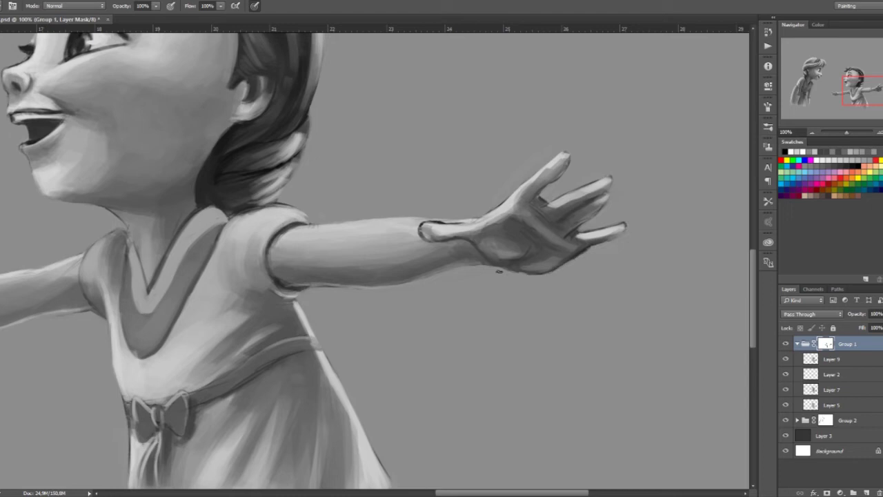
key(alt+bracketleft)
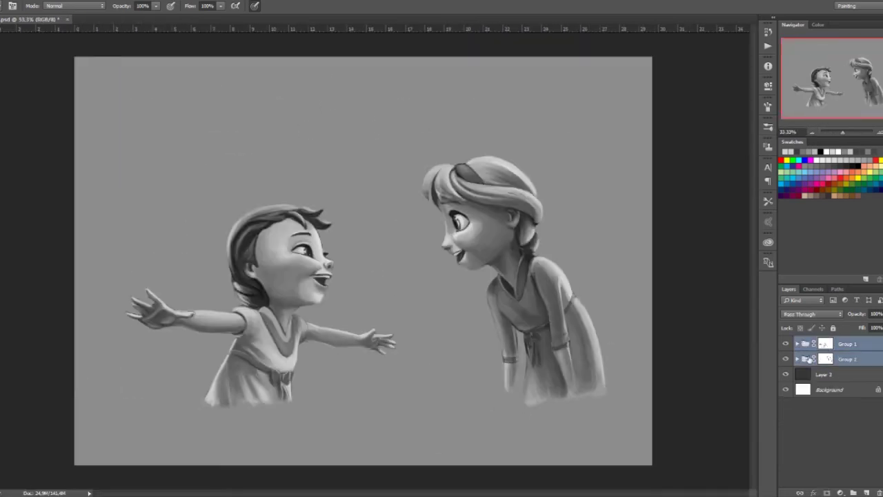
Skew the leaning girl's Group 2 outward at the top right
click(808, 359)
key(ctrl+t)
drag(611, 154, 640, 146)
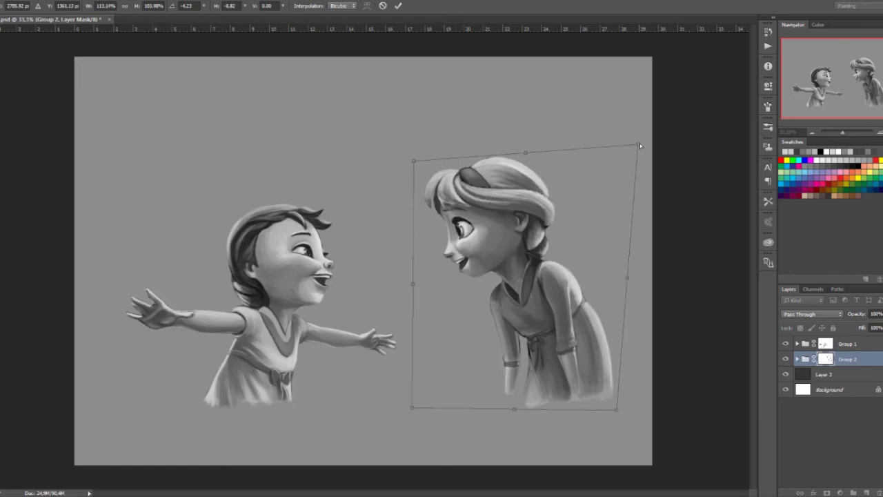
key(Return)
Slightly reshape the younger girl's Group 1 and apply the transform
click(847, 343)
key(ctrl+t)
drag(121, 204, 119, 203)
drag(452, 431, 461, 430)
click(398, 6)
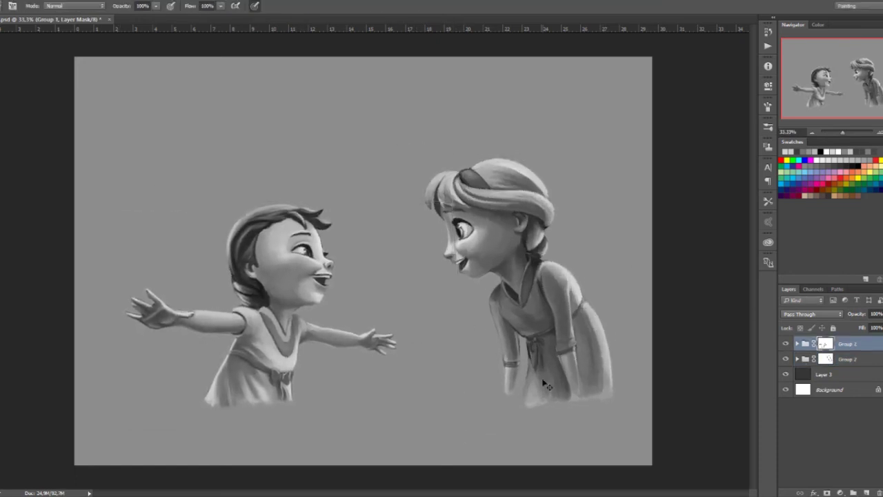
Move both girl groups left together and flip them horizontally
key(v)
drag(404, 354, 386, 354)
shift+click(524, 310)
mouse_move(548, 367)
mouse_down()
mouse_move(531, 366)
mouse_move(612, 346)
mouse_up()
right_click(532, 365)
click(554, 351)
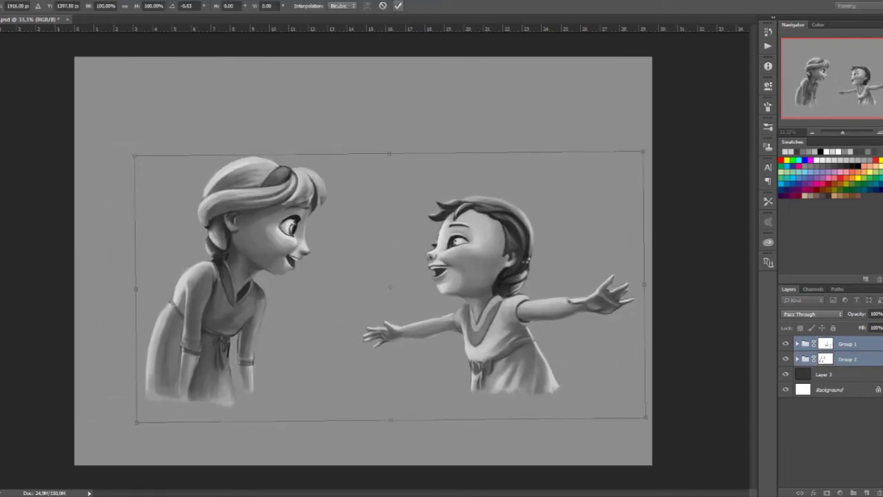
key(Return)
drag(517, 338, 503, 313)
Set background Layer 3 opacity to 61% and add two new empty layers
click(823, 374)
key(6)
key(1)
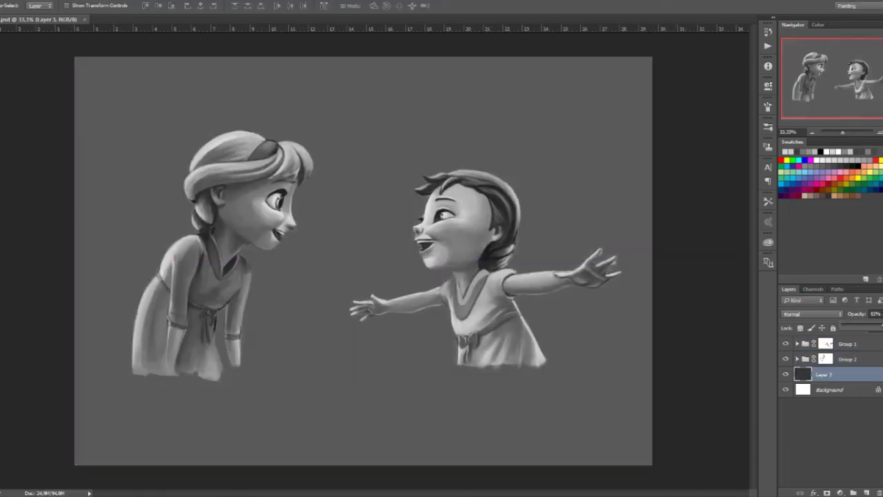
key(0)
key(ctrl+shift+alt+n)
Paint light vertical streaks across the background behind the girls
key(b)
right_click(387, 255)
key(Escape)
key(ctrl+shift+alt+n)
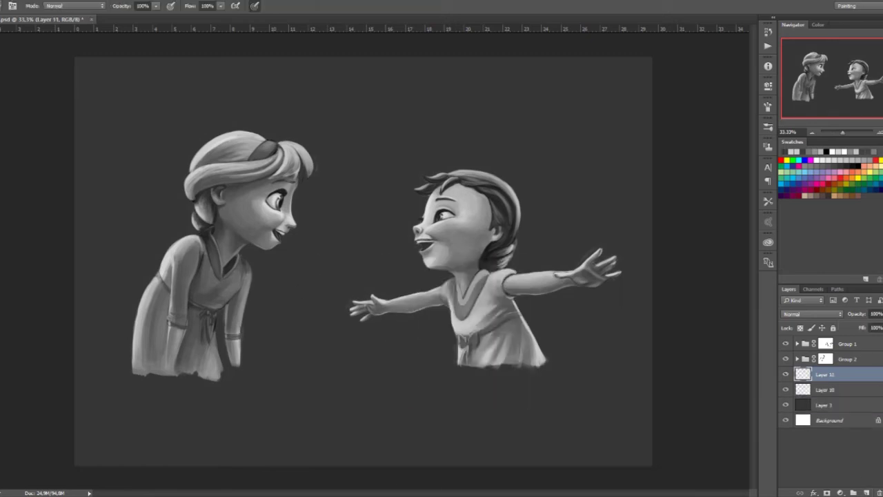
drag(407, 376, 404, 63)
drag(525, 373, 579, 85)
drag(627, 304, 628, 69)
drag(351, 397, 345, 66)
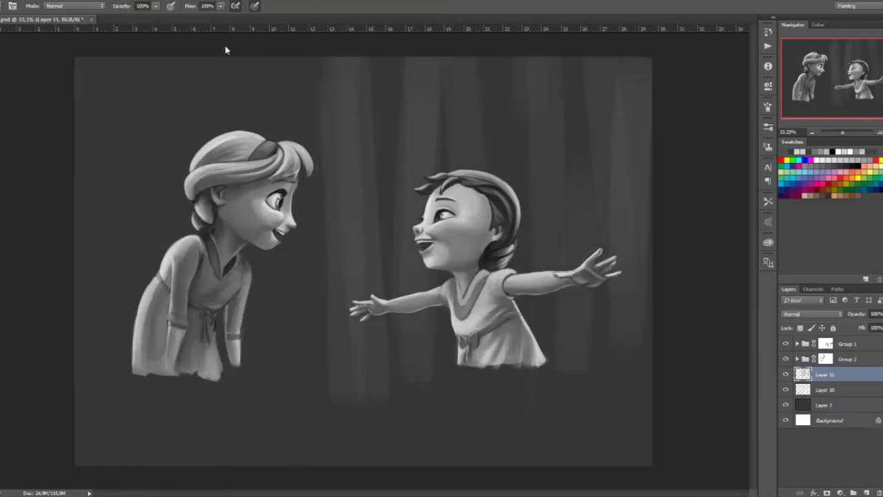
Add more light streaks on the left and soften them with Gaussian Blur
drag(225, 50, 126, 258)
drag(310, 358, 310, 65)
key(alt+t)
click(165, 90)
key(Return)
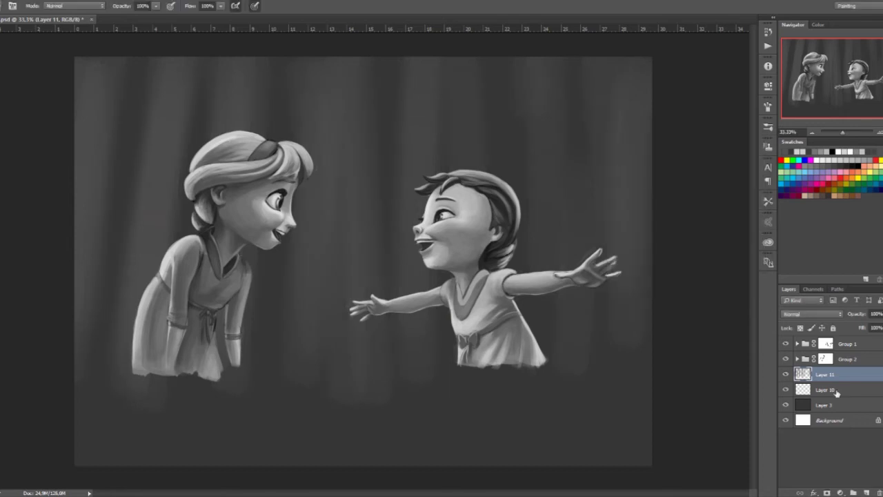
Paint dark streaks along the bottom on Layer 10 and Gaussian-blur them
click(837, 392)
key(Return)
drag(616, 370, 621, 462)
drag(579, 297, 469, 462)
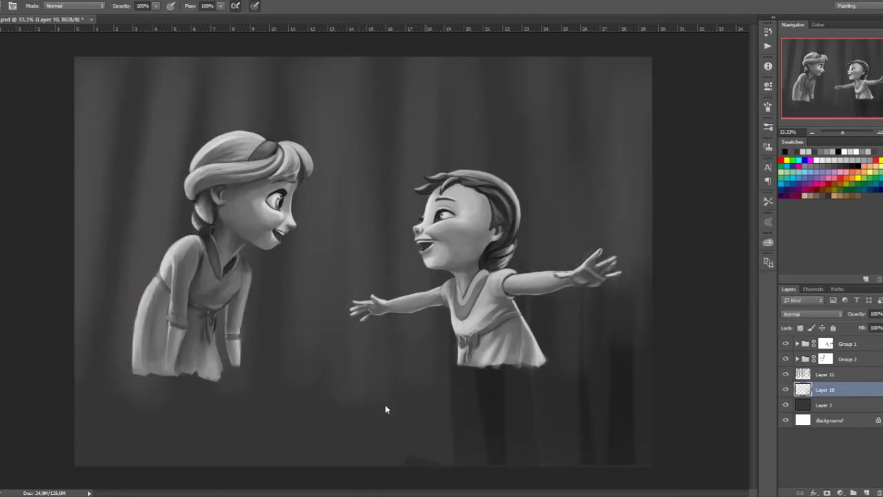
drag(124, 455, 317, 276)
key(alt+t)
click(261, 137)
Nudge Layer 11's streaks upward with Free Transform and return to Layer 10
key(Return)
key(alt+bracketright)
key(ctrl+t)
mouse_move(363, 439)
mouse_down()
mouse_move(362, 464)
mouse_move(363, 414)
mouse_up()
key(Return)
key(alt+bracketleft)
key(ctrl+t)
key(Return)
Crop the canvas to a wide strip around the girls
key(c)
drag(613, 316, 614, 297)
key(Return)
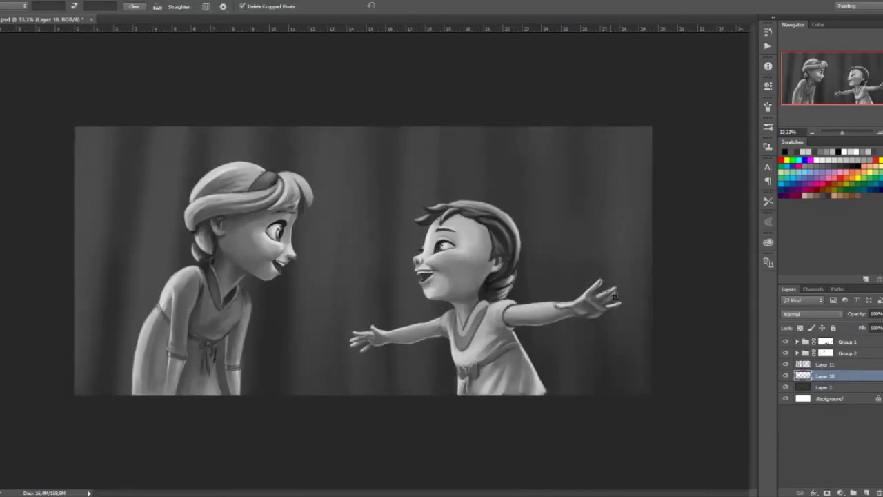
key(b)
key(alt+bracketright)
key(ctrl+plus)
key(ctrl+minus)
Add a new snow layer and set up a 40 px scattered brush
key(ctrl+shift+alt+n)
right_click(476, 285)
click(765, 122)
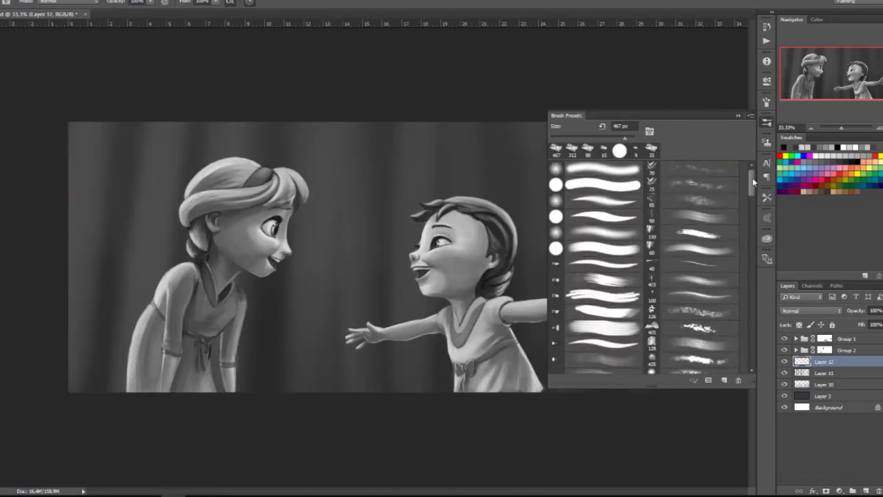
scroll(699, 243, down, 4)
click(699, 244)
click(648, 129)
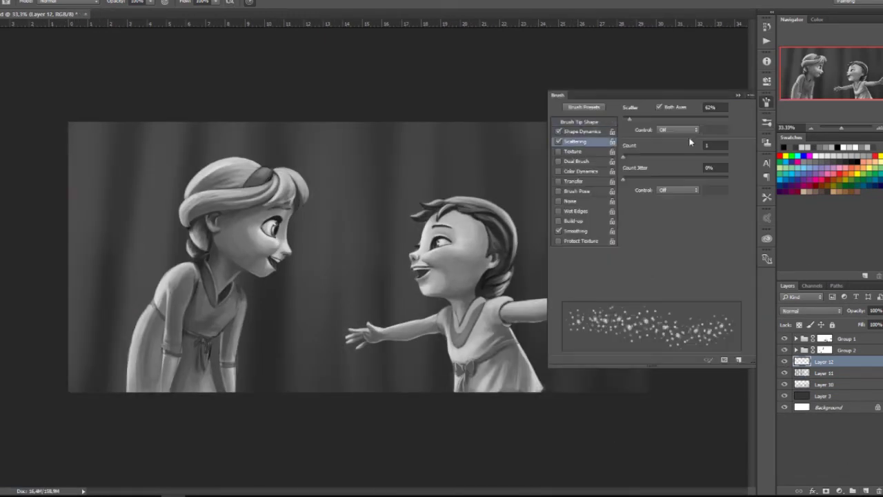
click(584, 107)
click(649, 129)
key(F5)
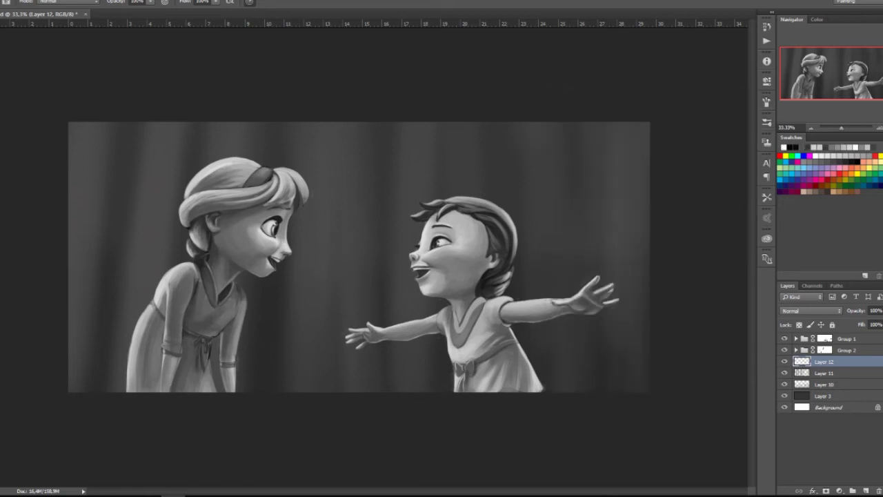
right_click(215, 297)
Paint scattered snow dots and soften them with Gaussian Blur
drag(227, 311, 394, 429)
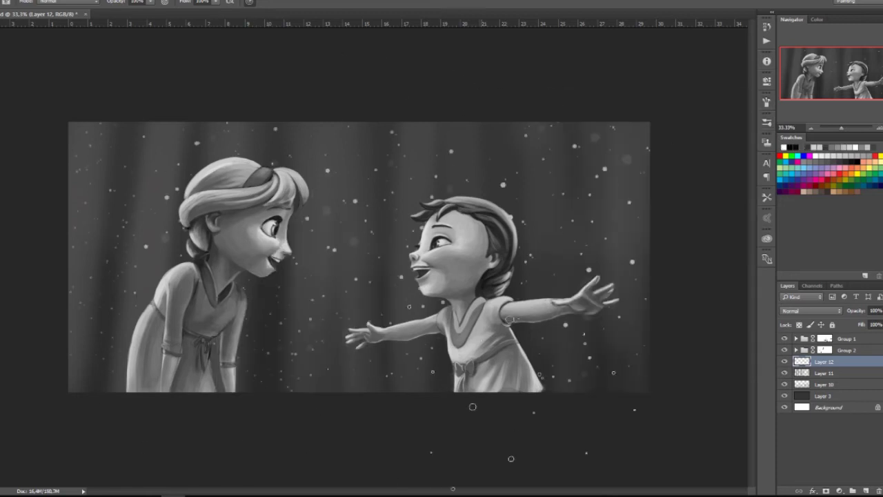
click(100, 0)
click(256, 117)
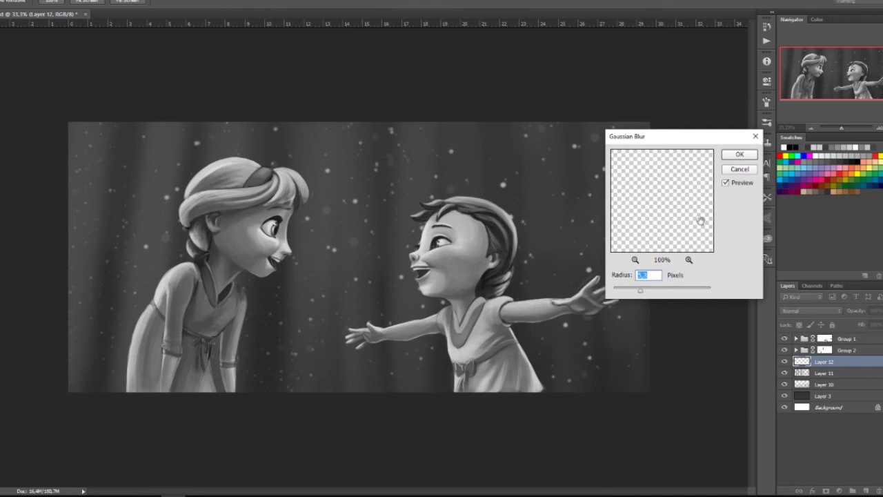
key(Return)
Select all the painting layers and group them into Group 3
click(825, 338)
click(767, 122)
click(767, 122)
shift+click(824, 396)
key(ctrl+g)
Duplicate Group 3, rename the original BN, and expand the copy
key(ctrl+j)
double_click(827, 350)
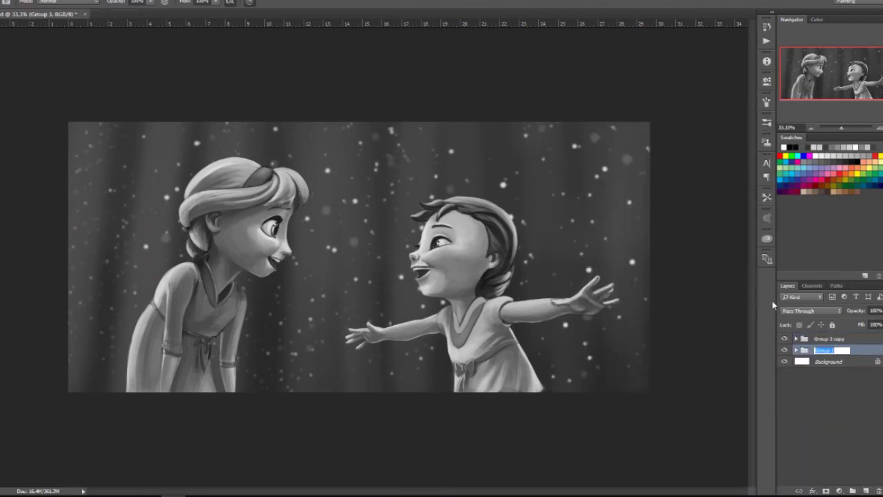
key(Return)
click(828, 338)
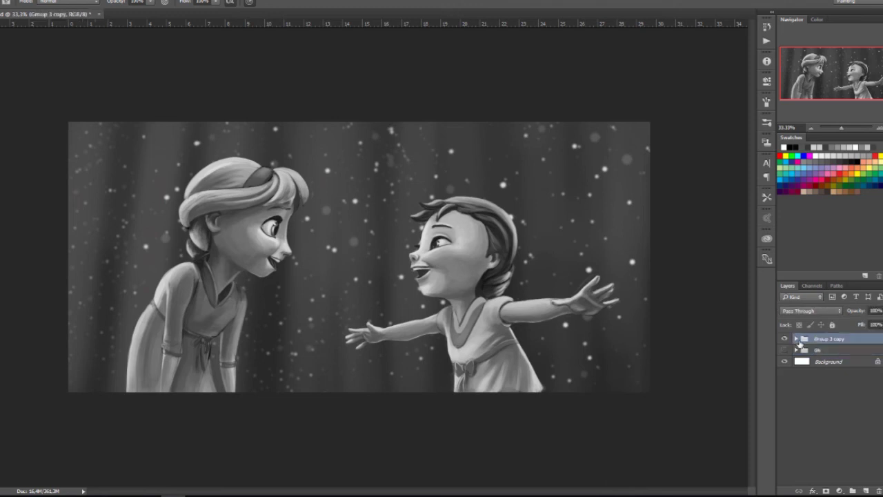
click(796, 338)
Delete Group 2's layer mask inside the copied group
right_click(832, 360)
right_click(832, 361)
key(Escape)
right_click(832, 361)
click(826, 373)
click(825, 373)
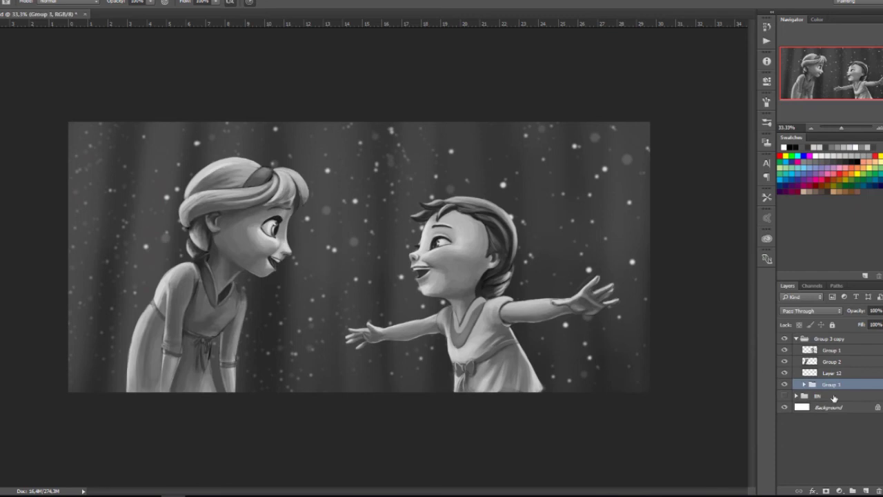
right_click(831, 372)
key(Escape)
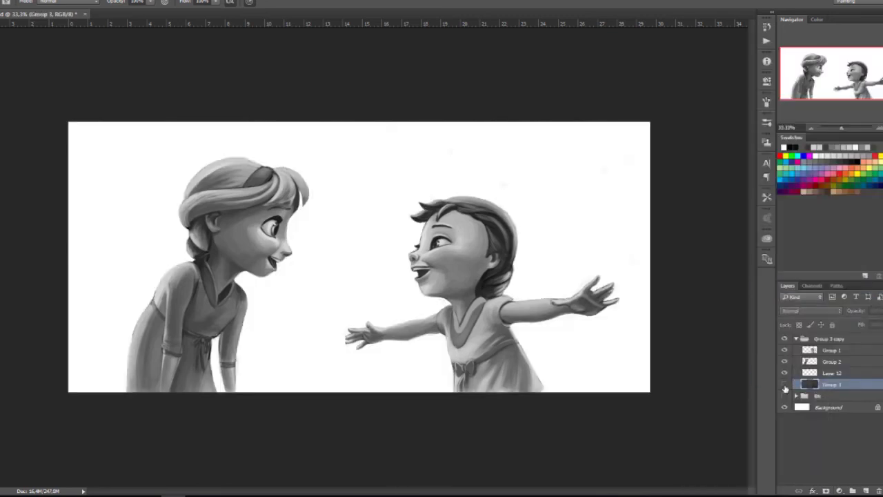
Show the dark background, sample a palette colour, and set the colouring layer to Overlay
click(851, 363)
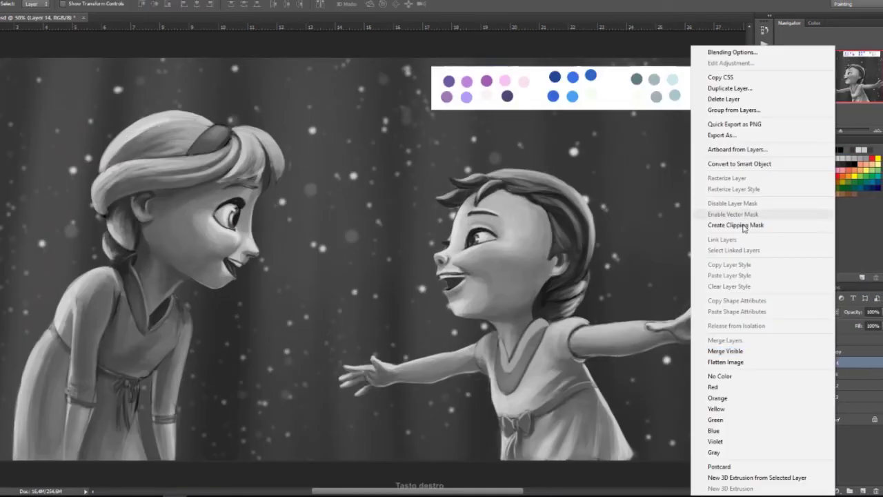
right_click(459, 283)
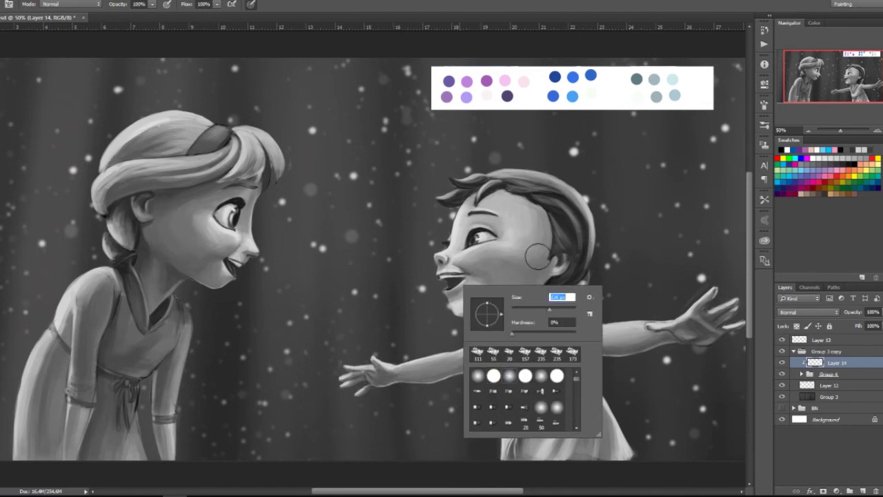
key(Return)
alt+click(492, 91)
key(shift+alt+o)
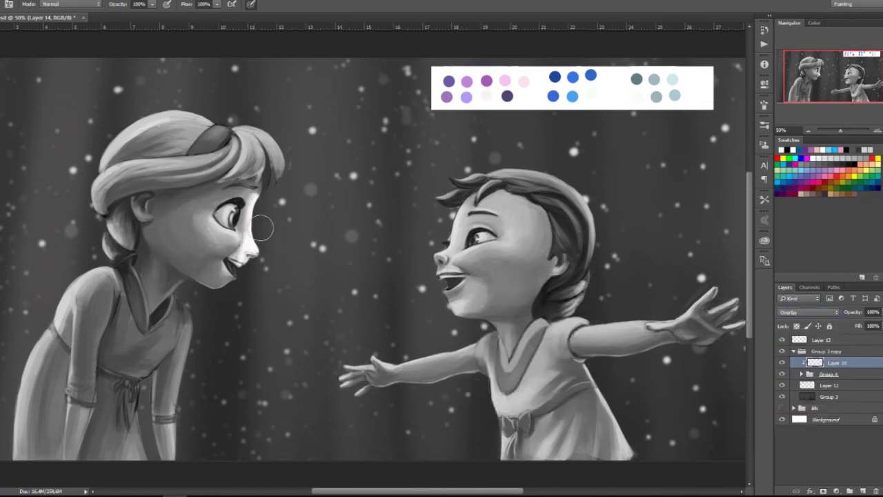
Switch the colouring layer to Multiply and paint purple over the hair beside her face
drag(228, 231, 241, 245)
key(shift+alt+m)
drag(153, 221, 158, 252)
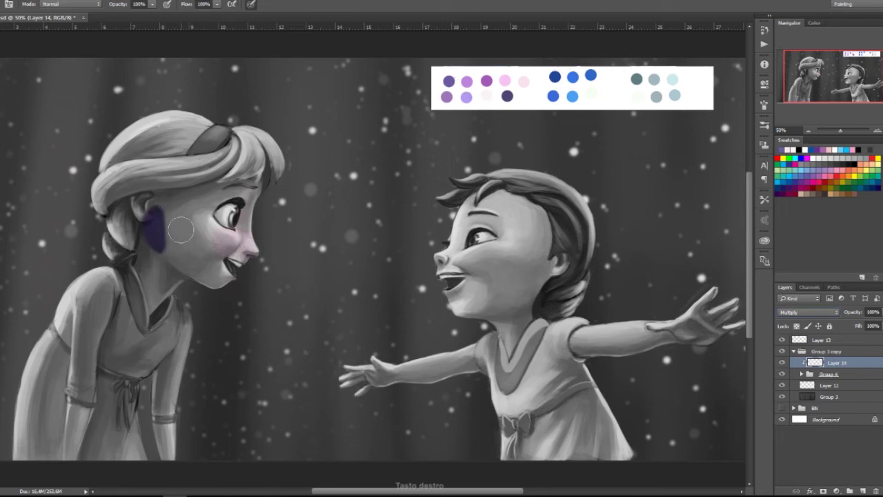
drag(176, 193, 162, 265)
drag(207, 187, 166, 234)
drag(156, 204, 169, 272)
Try other blend modes on the colouring layer, then return it to Multiply
right_click(370, 140)
click(807, 312)
click(803, 469)
key(Down)
key(Down)
key(Up)
key(Up)
key(Up)
key(Up)
key(Up)
key(Up)
key(Up)
key(Up)
key(Up)
Paint purple over the older girl's cheek, jaw and forehead
mouse_move(158, 213)
mouse_down()
mouse_move(160, 296)
mouse_move(173, 298)
mouse_up()
mouse_move(200, 200)
mouse_down()
mouse_move(231, 258)
mouse_move(203, 282)
mouse_up()
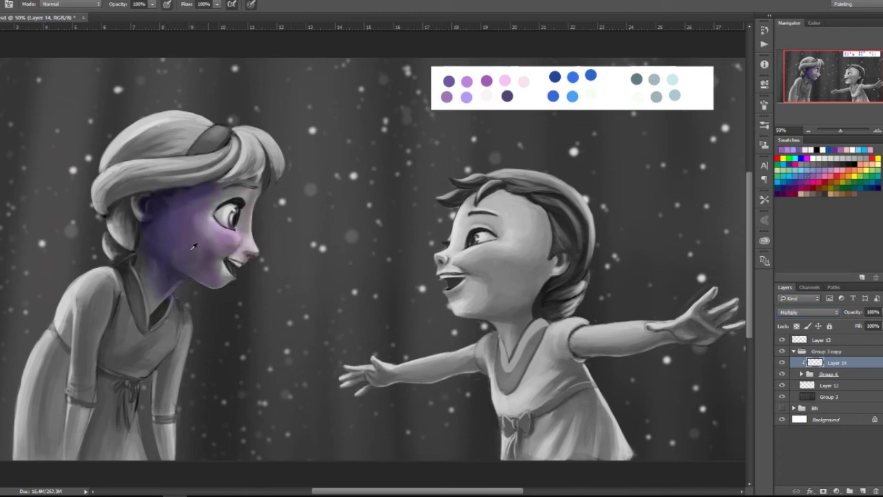
drag(194, 246, 155, 224)
drag(230, 195, 230, 171)
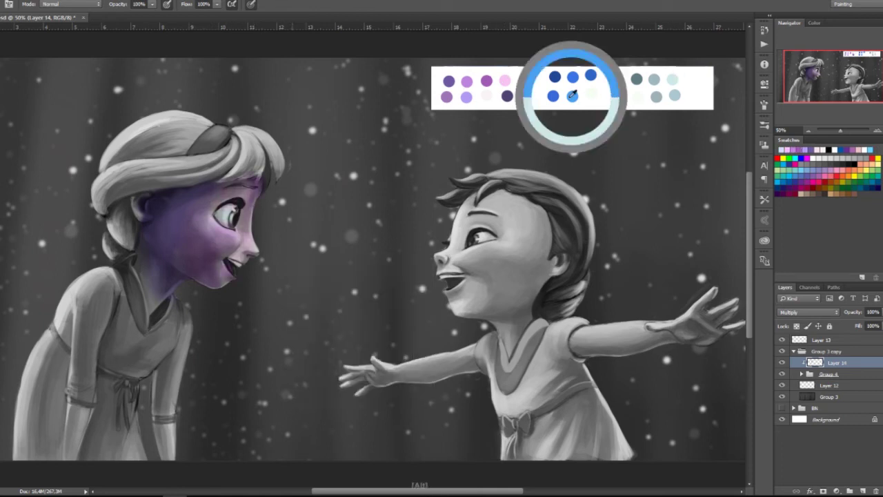
Paint blue on the left of her hair and on her headband
right_click(330, 289)
drag(124, 200, 114, 242)
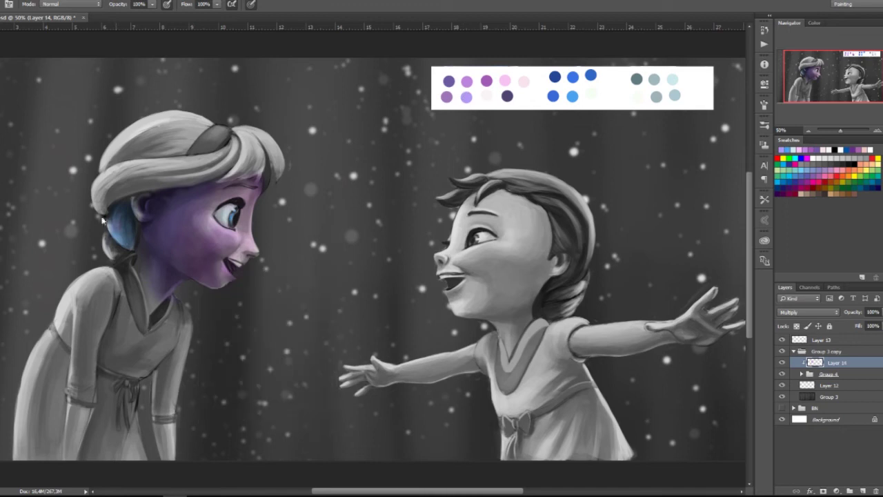
drag(195, 148, 224, 132)
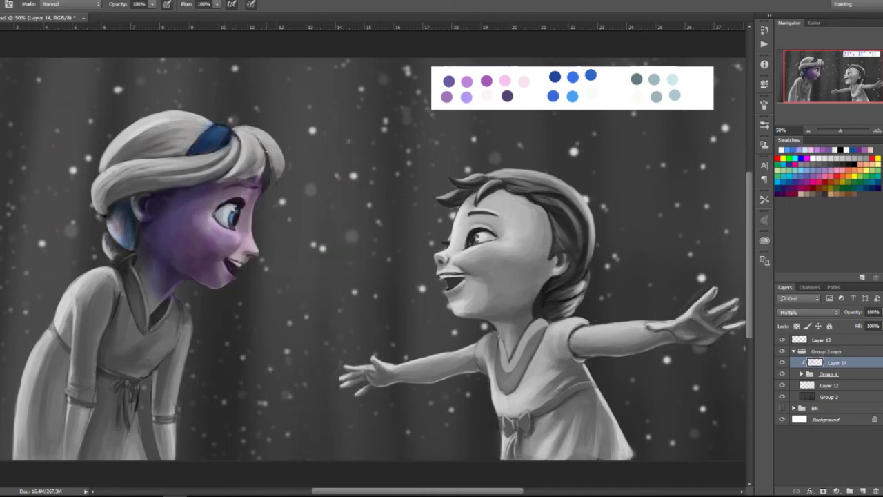
Add lavender and purple strokes over the top and side of her hair
right_click(372, 235)
drag(118, 220, 247, 157)
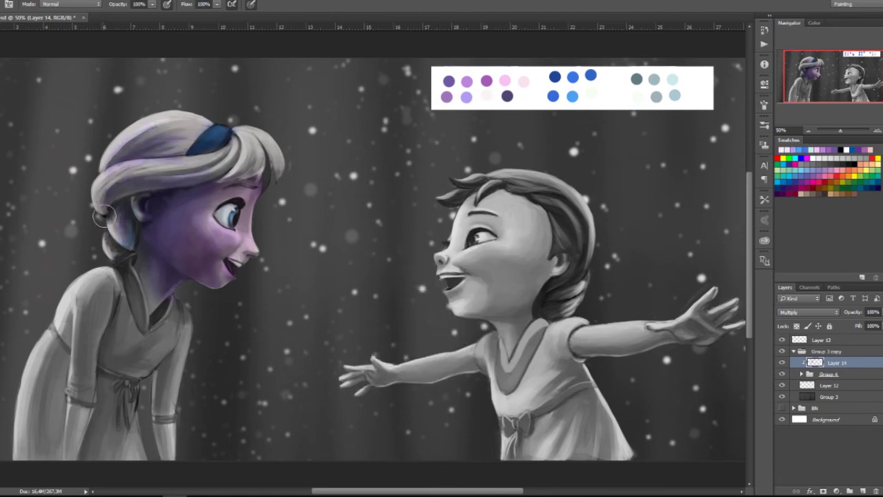
drag(110, 138, 100, 173)
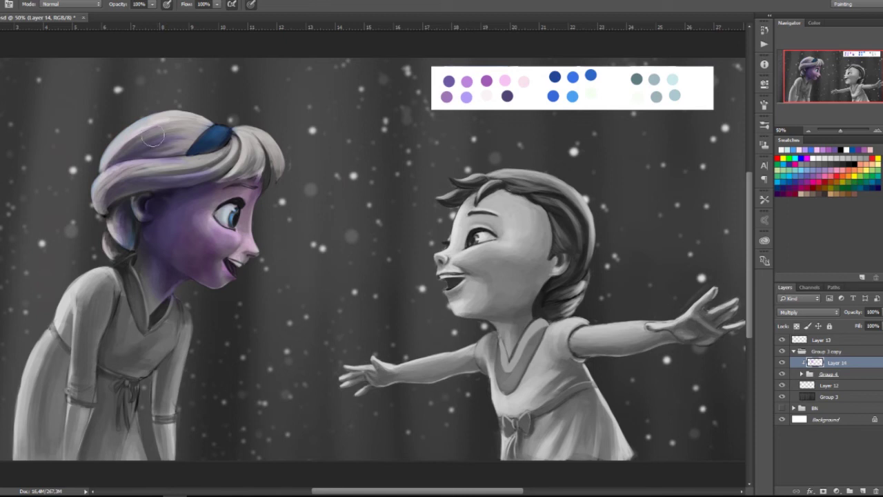
drag(165, 145, 114, 166)
drag(183, 178, 124, 238)
drag(135, 198, 143, 198)
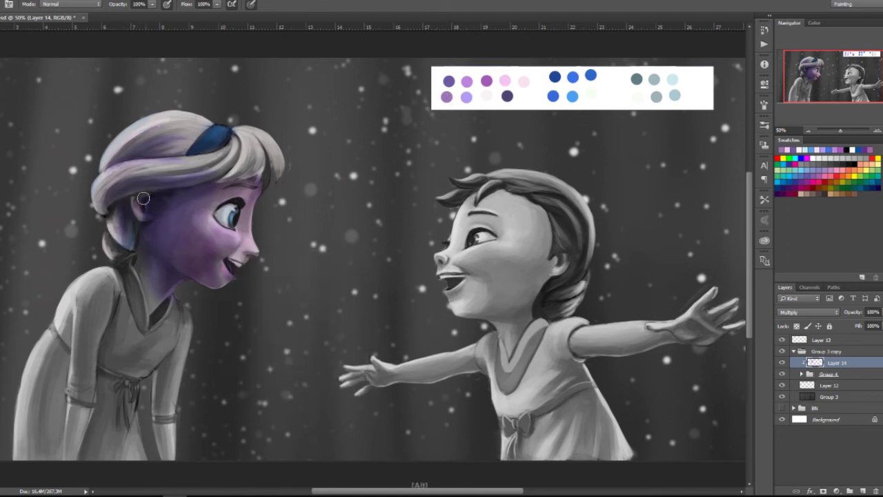
Sample colours from her cheek and the palette and enlarge the brush
right_click(249, 271)
alt+click(222, 252)
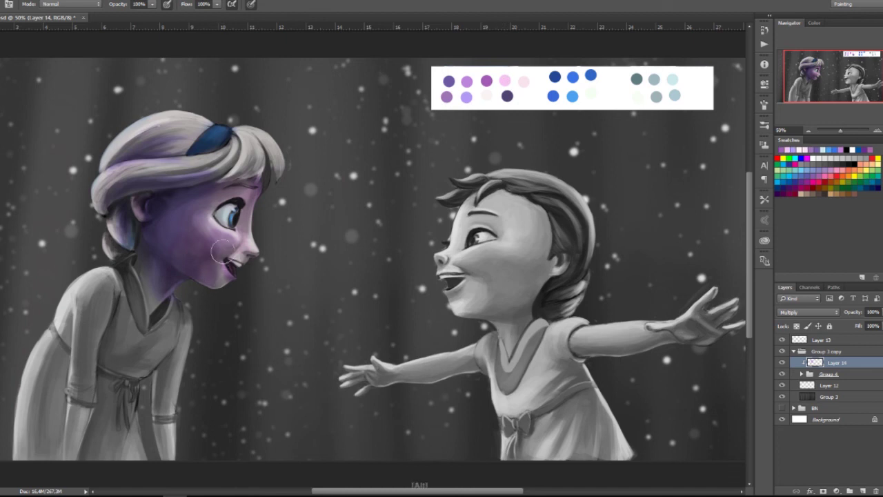
alt+click(215, 250)
alt+click(159, 270)
right_click(314, 242)
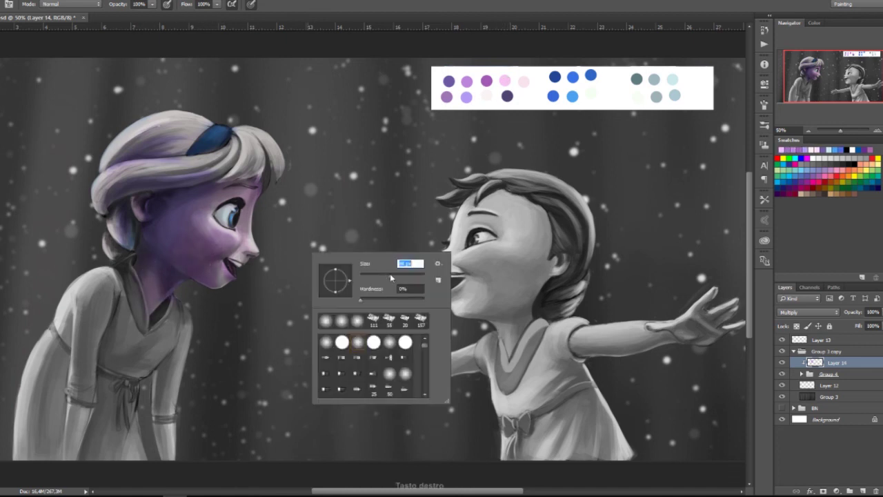
right_click(234, 231)
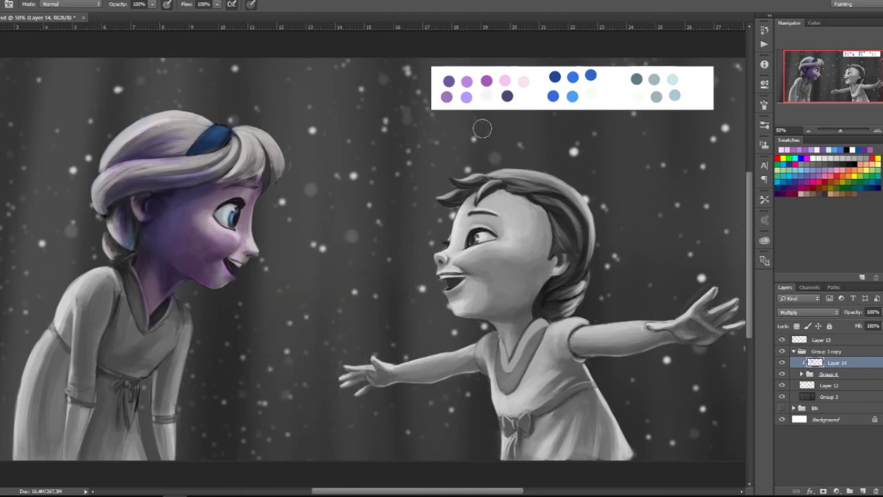
key(])
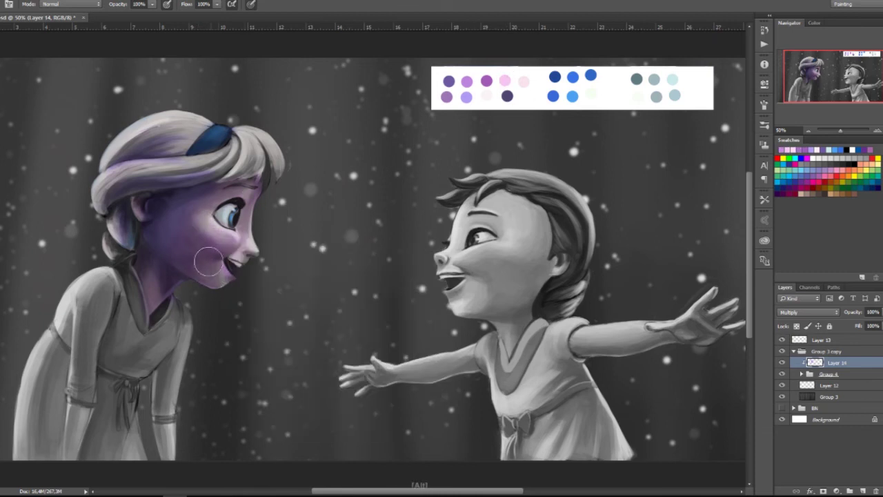
right_click(250, 276)
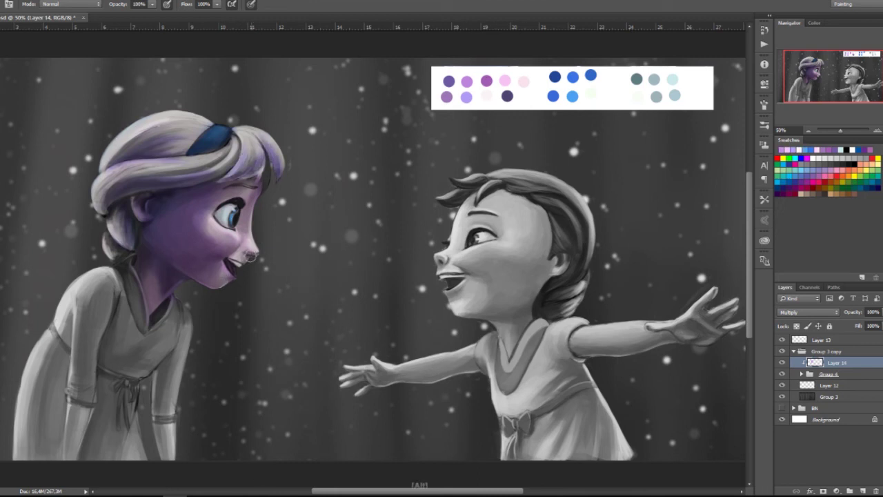
Brush blue into the left girl's eye and tint the right girl's face purple
drag(225, 221, 231, 216)
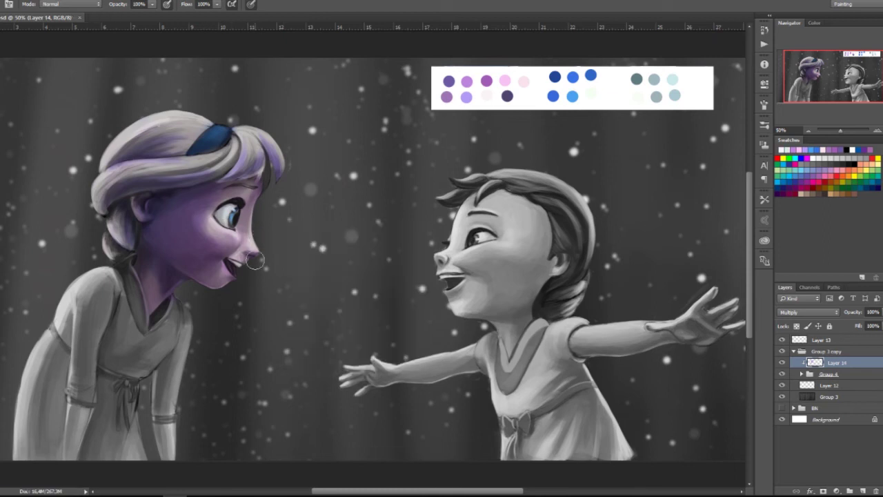
drag(255, 362, 276, 363)
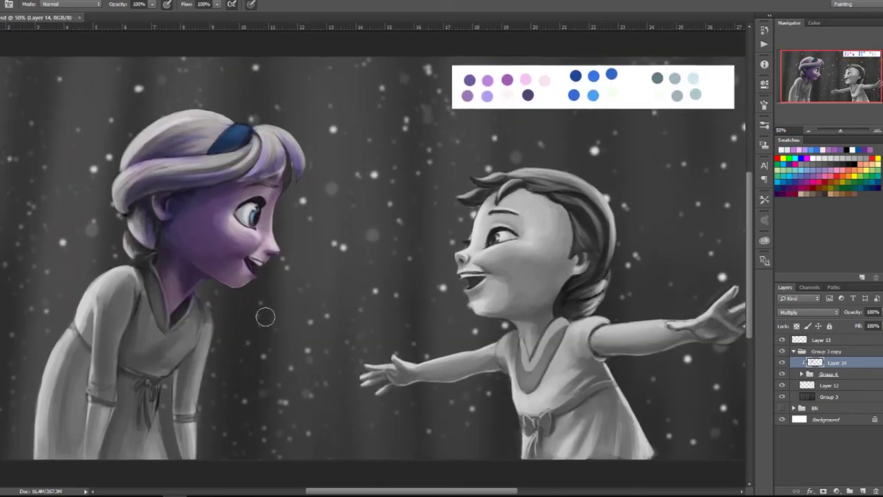
drag(496, 283, 525, 241)
Finish tinting the right girl's face purple and return to painting on Layer 14
mouse_move(625, 346)
mouse_down()
mouse_move(566, 338)
mouse_move(569, 349)
mouse_up()
click(829, 373)
right_click(631, 337)
right_click(626, 278)
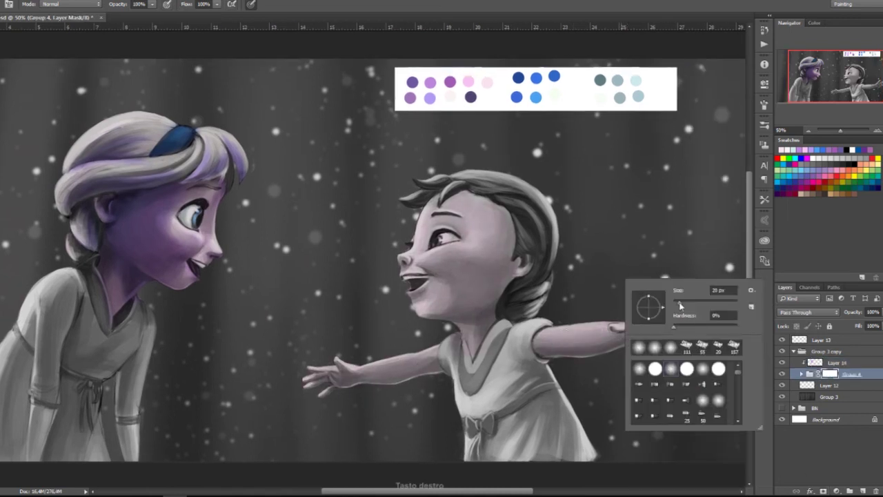
key(Escape)
click(825, 363)
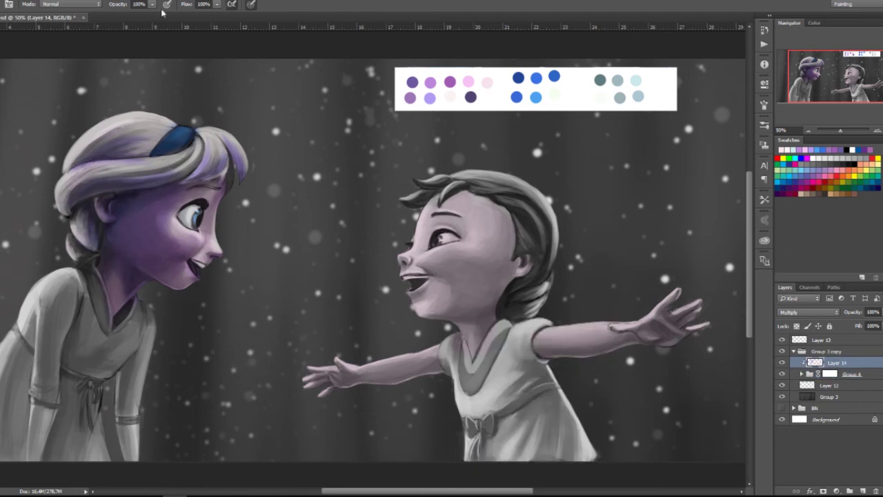
Paint the right girl's hair orange across the back, top and fringe
drag(551, 262, 531, 314)
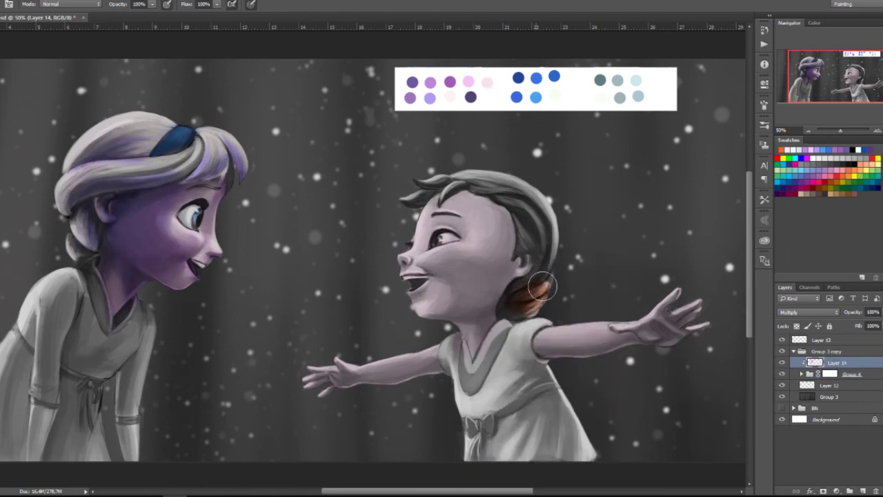
drag(544, 235, 535, 306)
right_click(541, 216)
key(Escape)
mouse_move(514, 208)
mouse_down()
mouse_move(469, 181)
mouse_move(445, 193)
mouse_up()
right_click(481, 257)
key(Escape)
drag(558, 272, 562, 228)
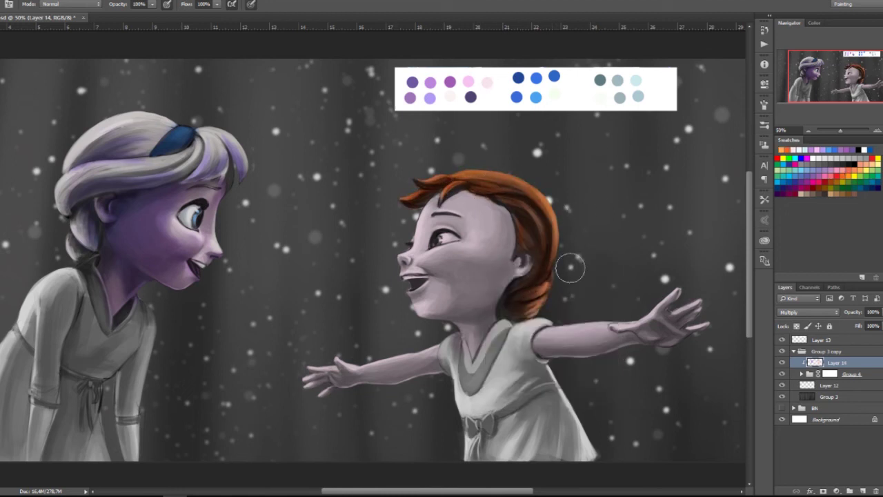
Shade the right girl's cheek and face purple, sampling purple and blue tones
alt+click(499, 255)
mouse_move(465, 259)
mouse_down()
mouse_move(473, 310)
mouse_move(493, 266)
mouse_up()
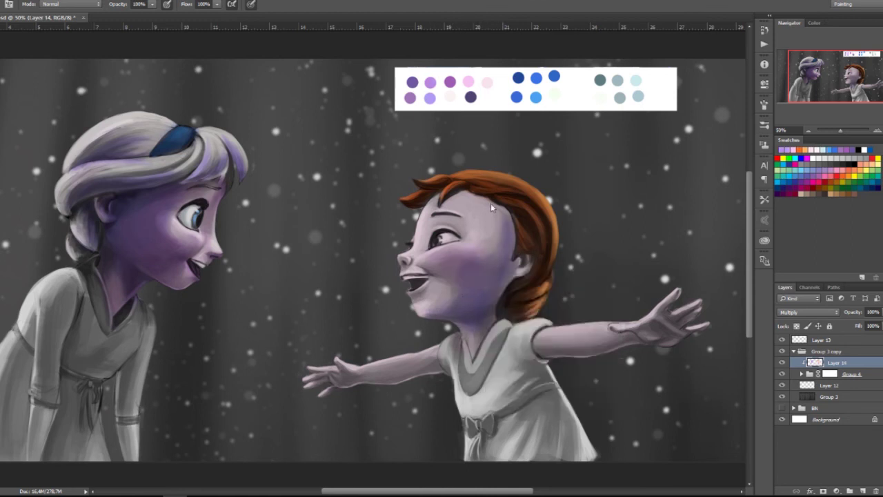
alt+click(429, 232)
alt+click(541, 83)
right_click(483, 252)
key(Escape)
right_click(480, 281)
key(Escape)
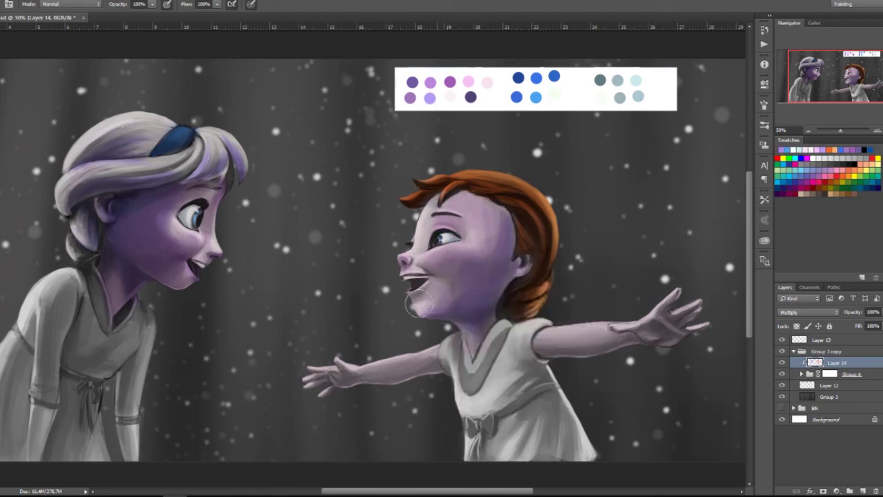
right_click(513, 263)
key(Escape)
right_click(454, 262)
key(Escape)
alt+right_click(455, 263)
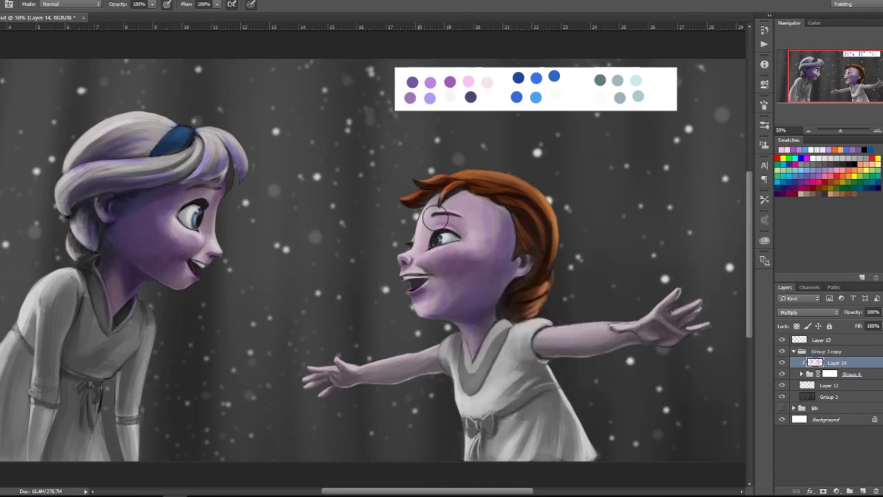
alt+click(519, 76)
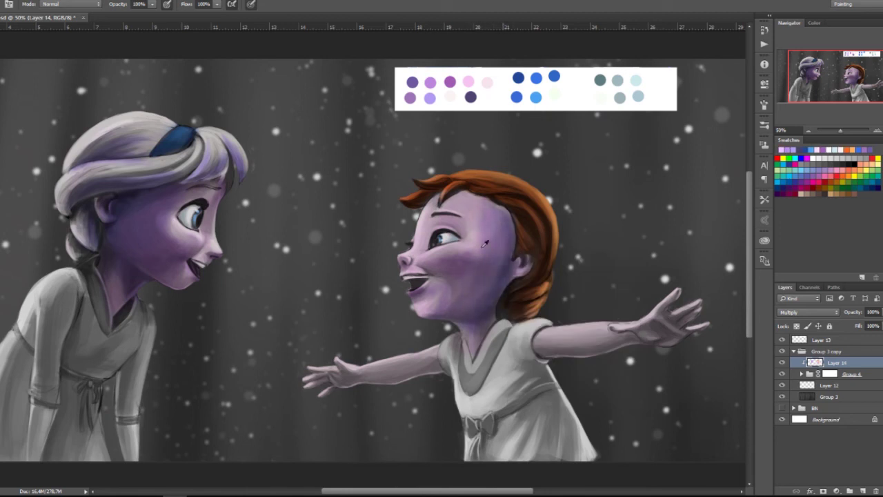
Darken her chin and jaw, sampling light pink and dark purple from the palette
drag(432, 307, 427, 294)
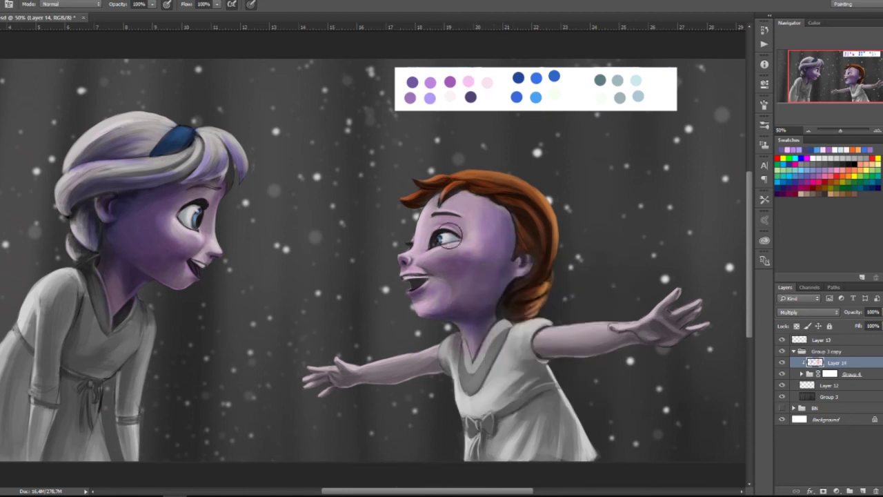
key(bracketleft)
key(bracketleft)
key(bracketleft)
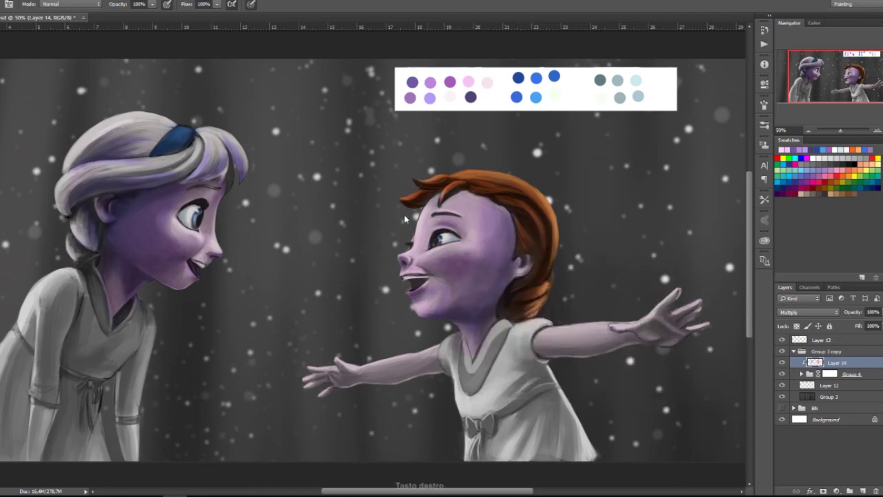
right_click(462, 244)
alt+click(491, 80)
alt+click(466, 80)
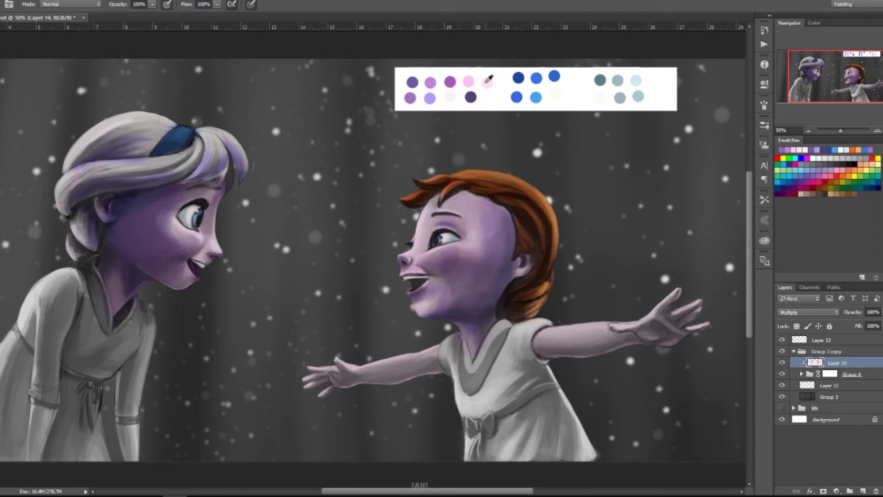
alt+click(475, 94)
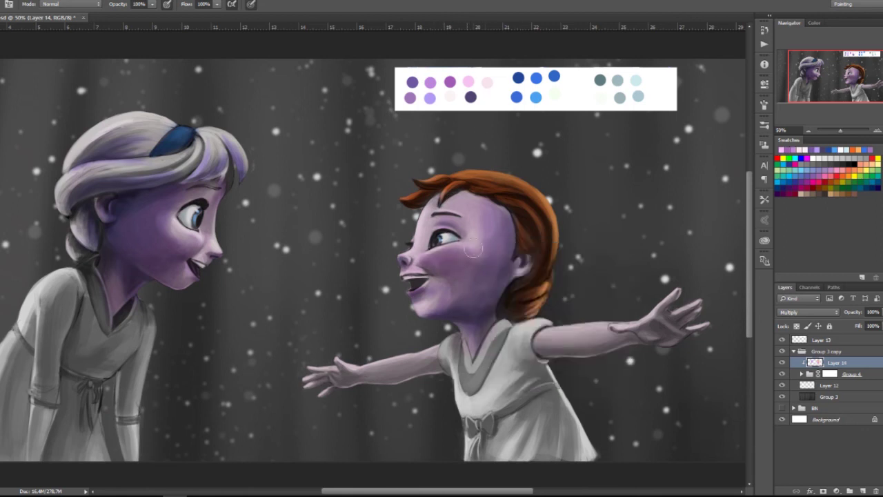
right_click(460, 264)
alt+click(474, 224)
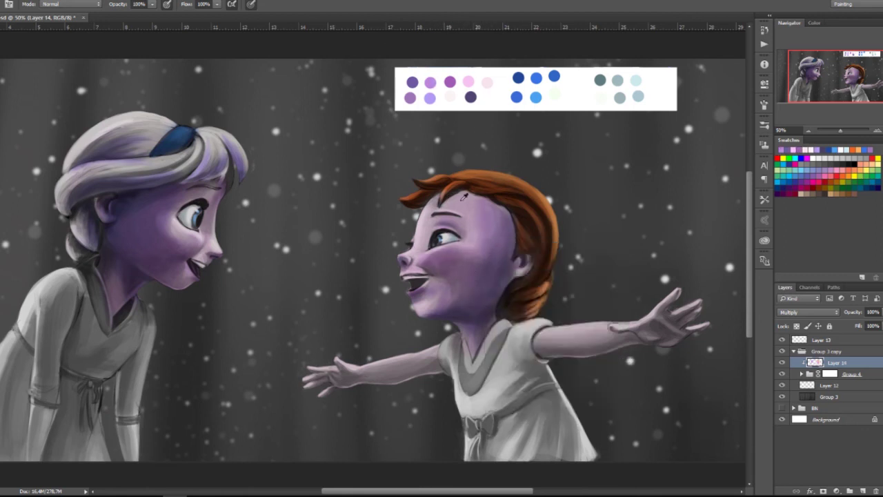
scroll(652, 207, down, 1)
Tint both of the right girl's outstretched arms purple
drag(421, 350, 310, 359)
drag(552, 321, 676, 286)
right_click(586, 308)
key(Escape)
drag(310, 362, 422, 353)
key(ctrl+z)
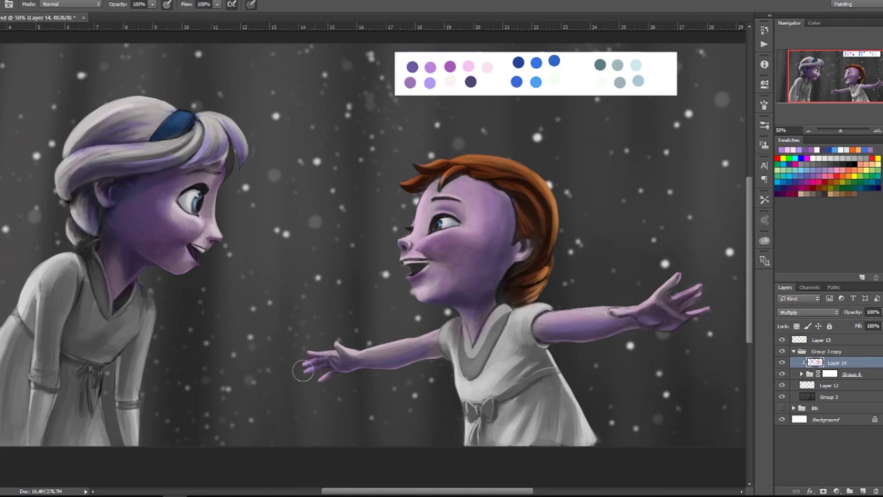
right_click(492, 318)
key(Escape)
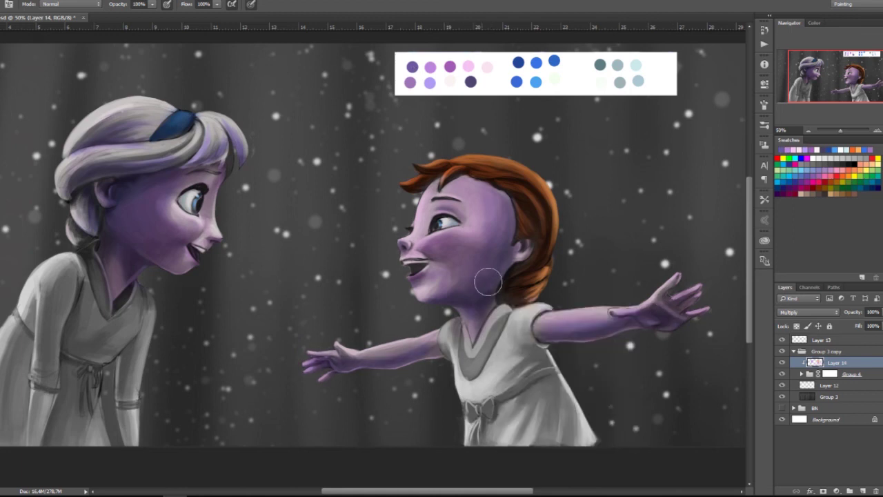
right_click(541, 304)
Bring up the Image > Adjustments > Levels dialog
key(Escape)
click(38, 2)
click(141, 27)
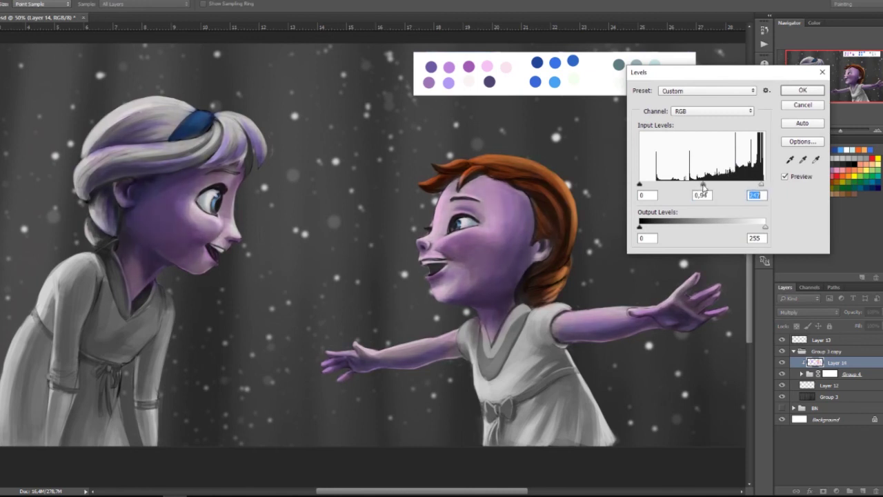
Apply Levels, then lower the paint layer's hue so the hair turns brown
key(Return)
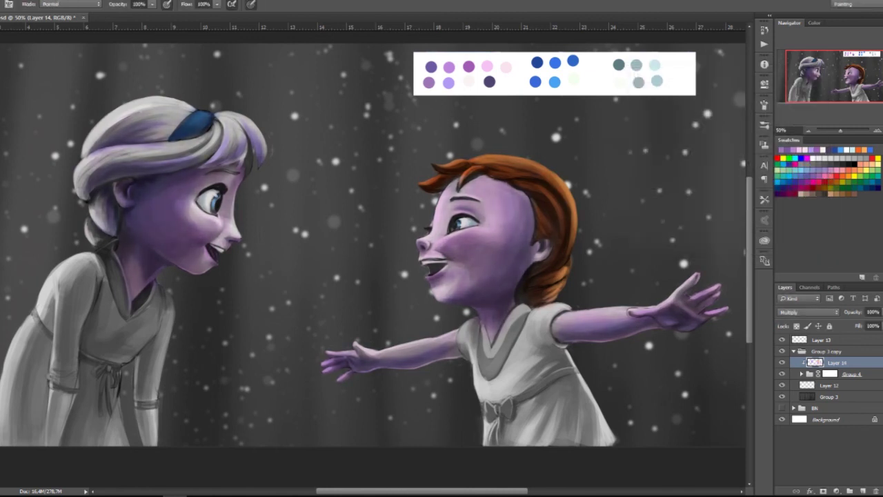
key(ctrl+u)
mouse_move(721, 153)
mouse_down()
mouse_move(733, 157)
mouse_move(725, 153)
mouse_up()
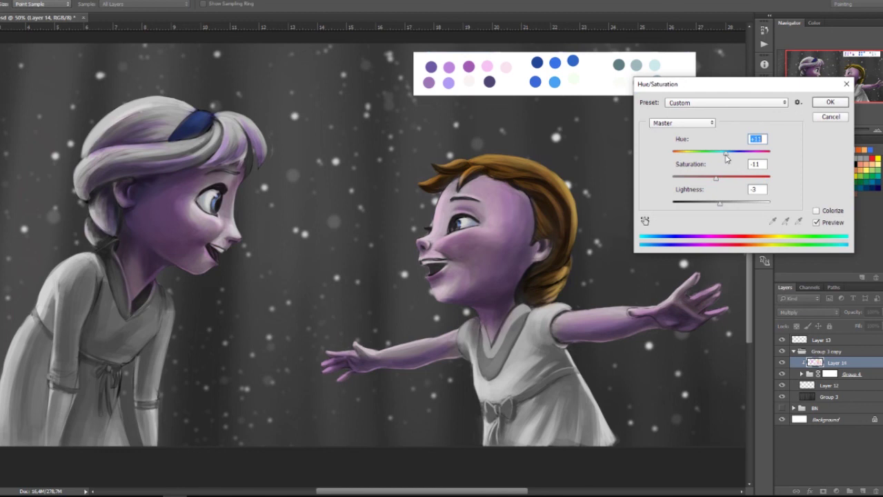
click(830, 102)
click(38, 2)
Shift colour balance toward cyan and set Layer 15 to Multiply for deeper skin
key(ctrl+b)
drag(691, 96, 681, 99)
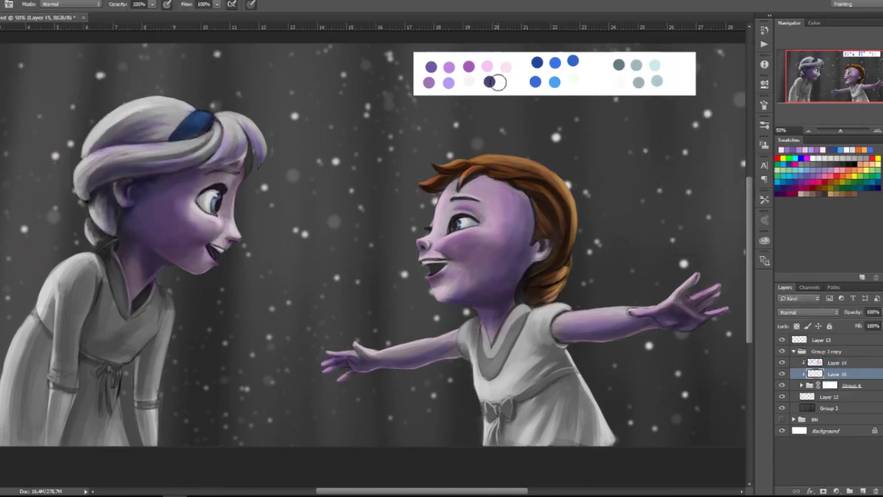
right_click(508, 249)
click(808, 312)
click(808, 334)
drag(220, 235, 181, 194)
Tint the left girl's forearms purple on Layer 14
key(alt+bracketright)
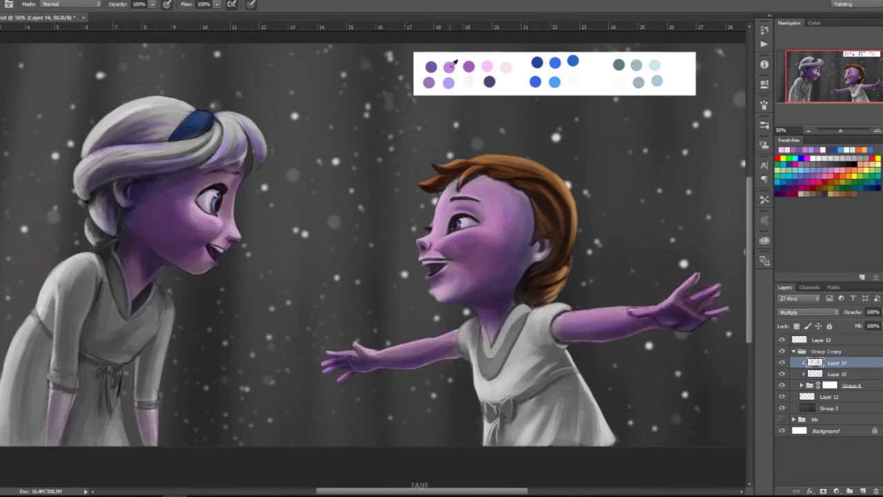
drag(147, 410, 141, 442)
drag(55, 393, 83, 431)
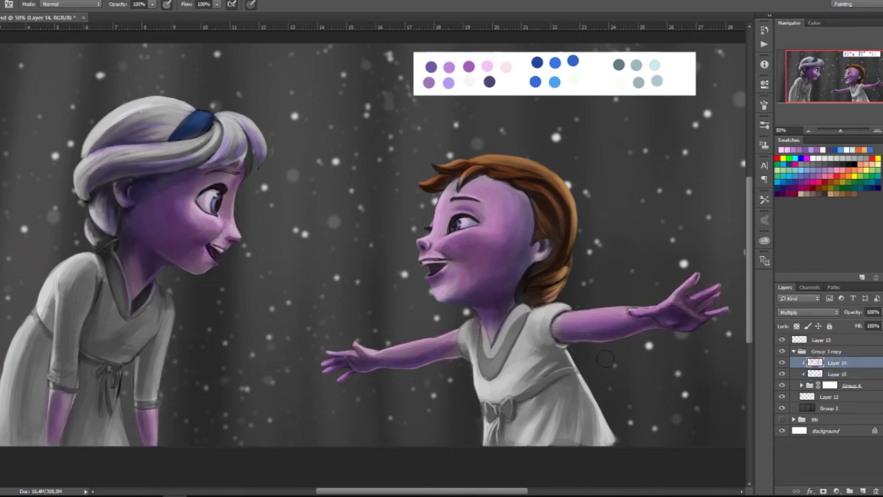
key(alt+bracketleft)
Boost Layer 15's saturation, set it to Normal, and paint peach skin over the faces
click(290, 55)
mouse_move(722, 204)
mouse_down()
mouse_move(738, 207)
mouse_move(724, 179)
mouse_up()
drag(736, 153, 755, 158)
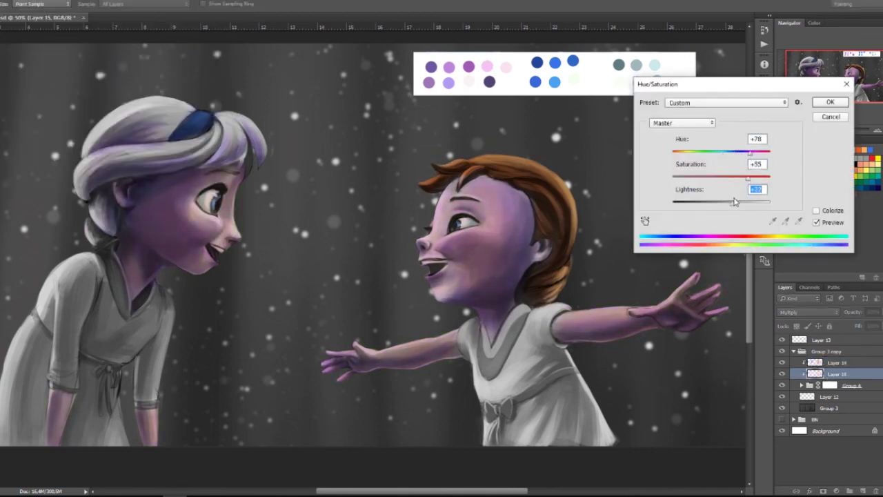
key(Return)
click(807, 312)
click(793, 322)
click(782, 362)
drag(478, 299, 511, 272)
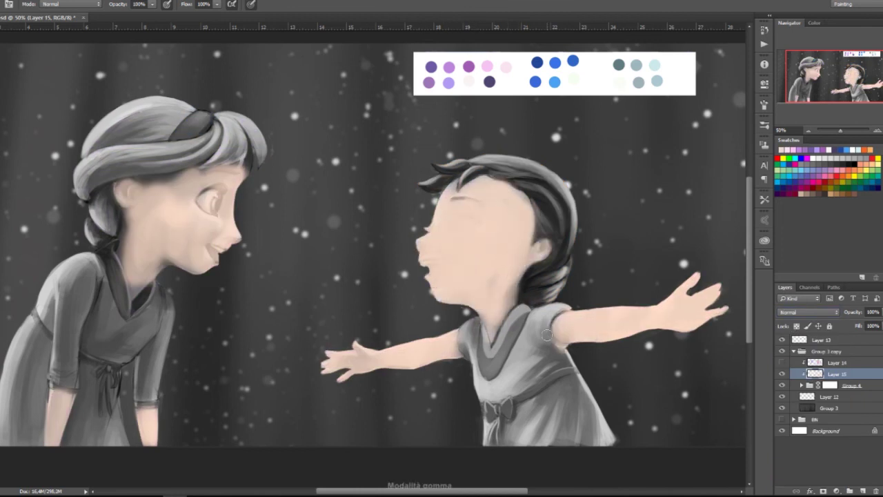
mouse_move(200, 256)
mouse_down()
mouse_move(181, 219)
mouse_move(138, 290)
mouse_move(117, 215)
mouse_move(187, 191)
mouse_move(162, 221)
mouse_move(247, 174)
mouse_up()
Return Layer 15 to Multiply and add an Overlay Layer 16 below Layer 14
key(shift+alt+m)
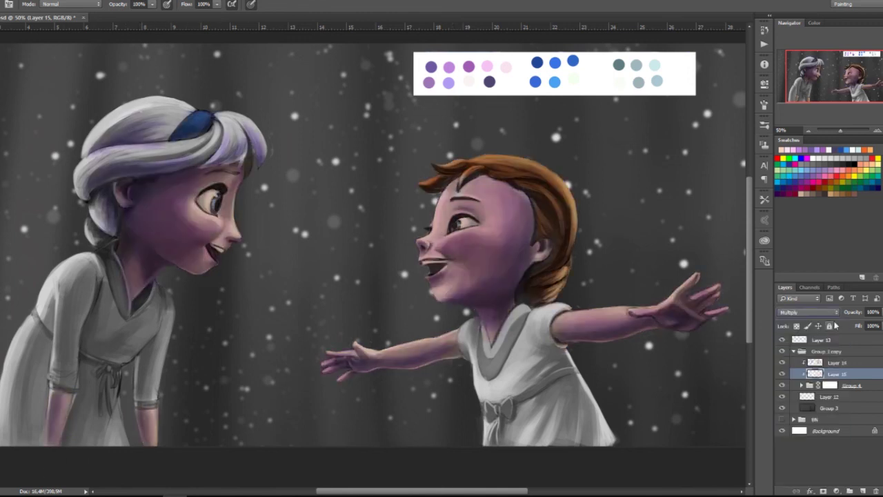
click(863, 490)
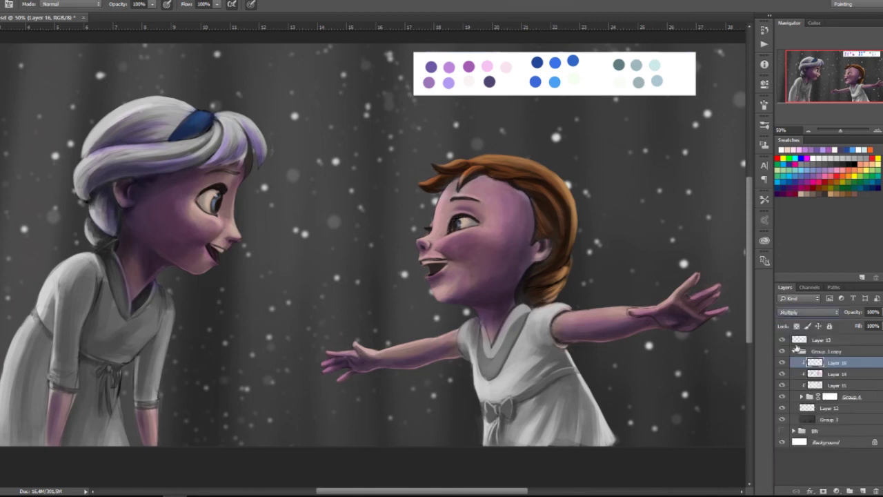
key(shift+alt+o)
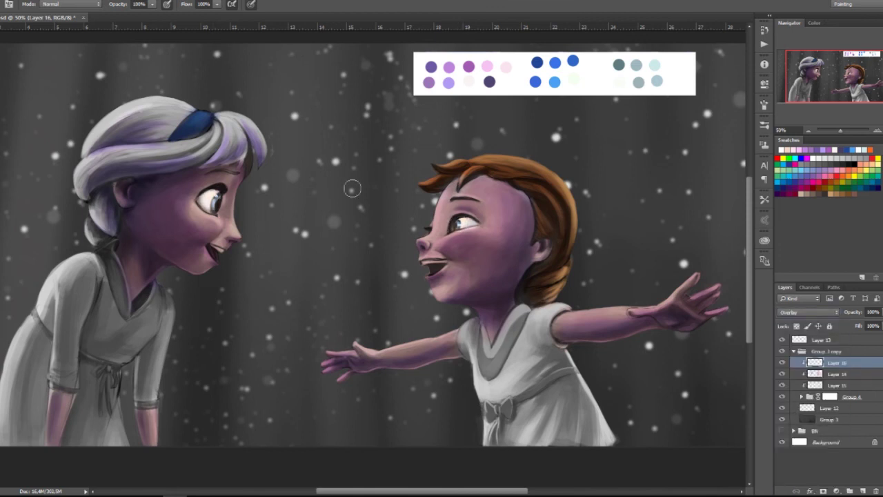
key(ctrl+bracketleft)
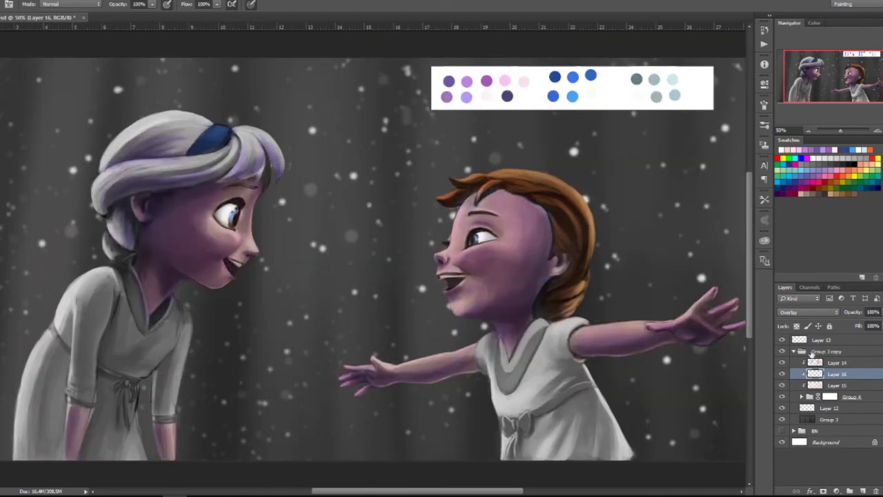
Group Layers 14–16 as Group 5, hide it, and merge a duplicate copy
click(831, 363)
shift+click(828, 384)
key(ctrl+g)
key(ctrl+j)
click(781, 362)
right_click(827, 373)
click(804, 393)
Set the merged Group 5 copy to Color blending and apply a Levels lift
click(807, 312)
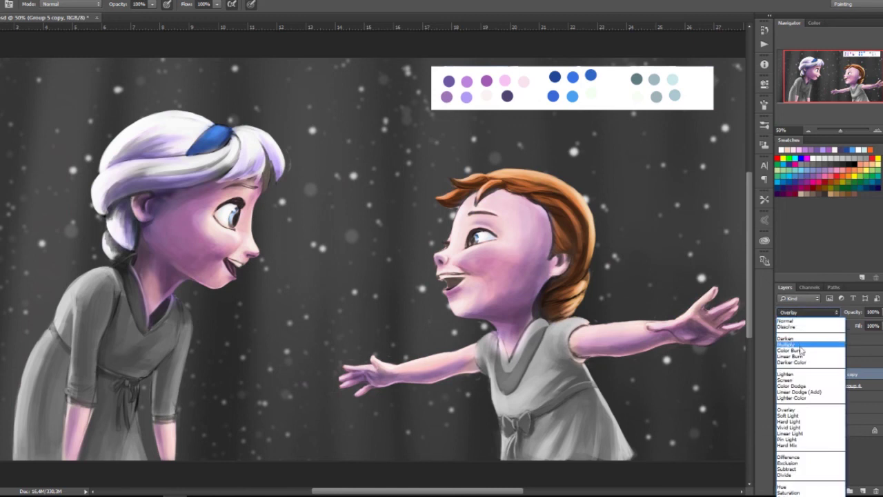
click(803, 421)
key(Down)
key(Down)
key(Down)
key(Down)
key(Down)
key(Down)
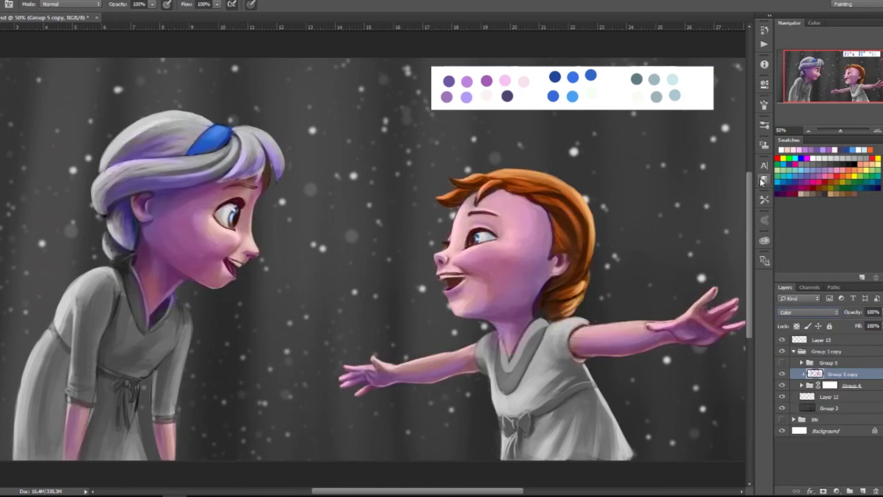
key(ctrl+l)
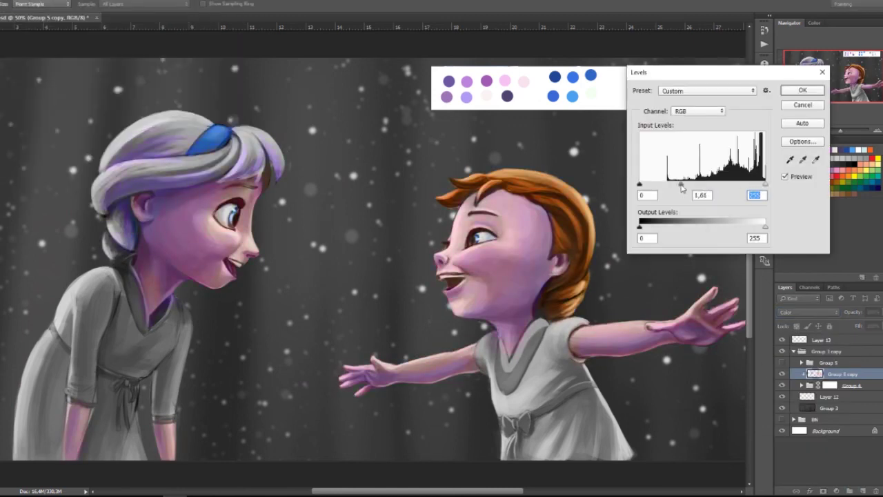
key(Return)
Ungroup Group 5, clip Layers 14–16 to the layer below, and hide them
click(800, 364)
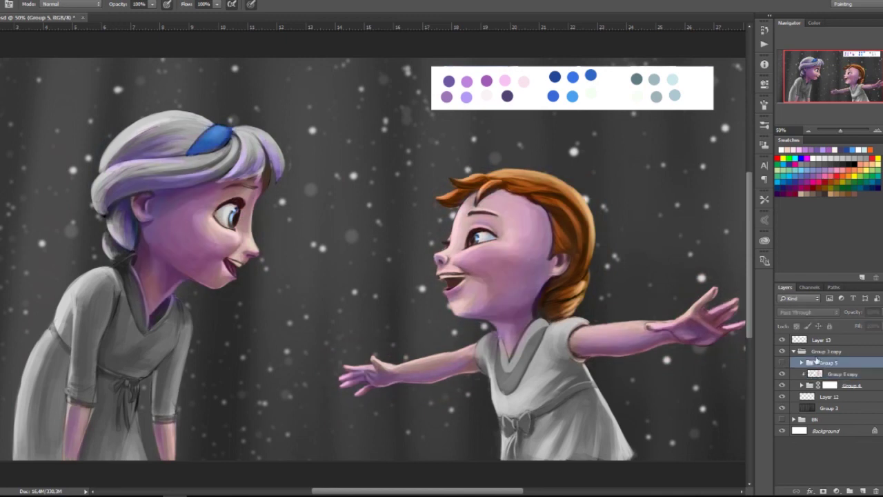
drag(829, 364, 828, 376)
right_click(828, 376)
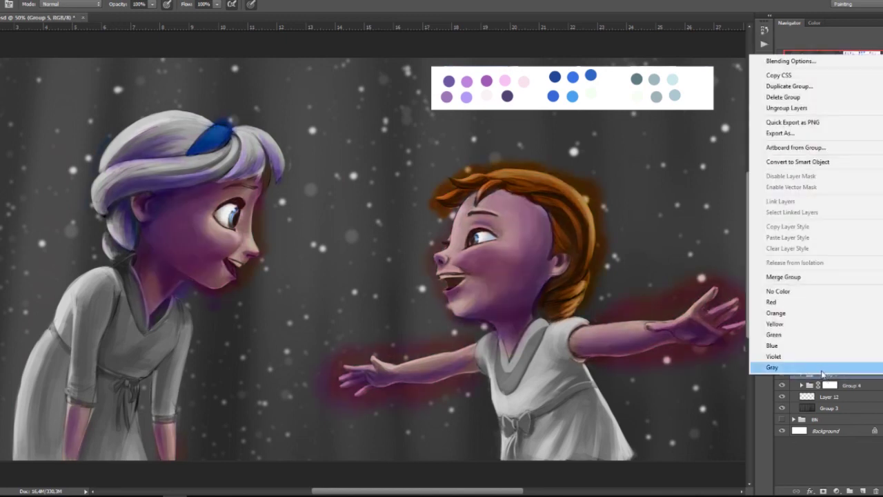
click(825, 377)
right_click(825, 377)
right_click(814, 385)
key(Escape)
drag(828, 397, 821, 407)
right_click(827, 384)
click(821, 262)
click(831, 385)
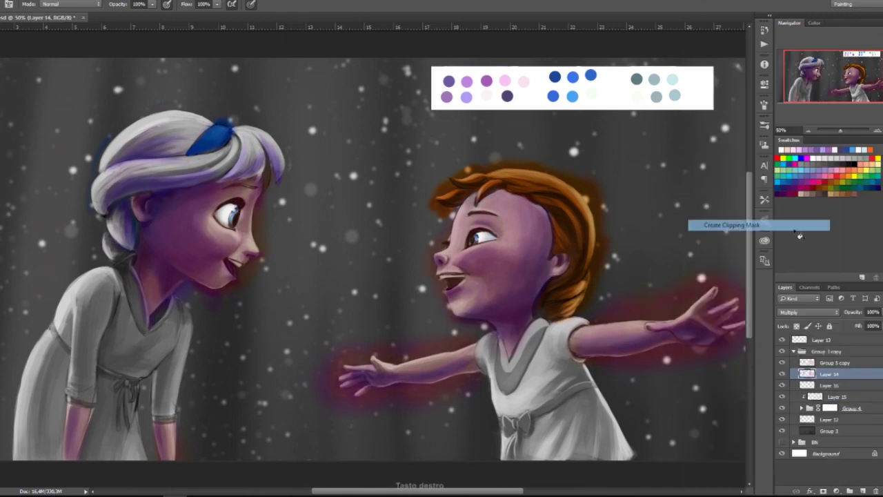
click(835, 362)
drag(781, 373, 781, 397)
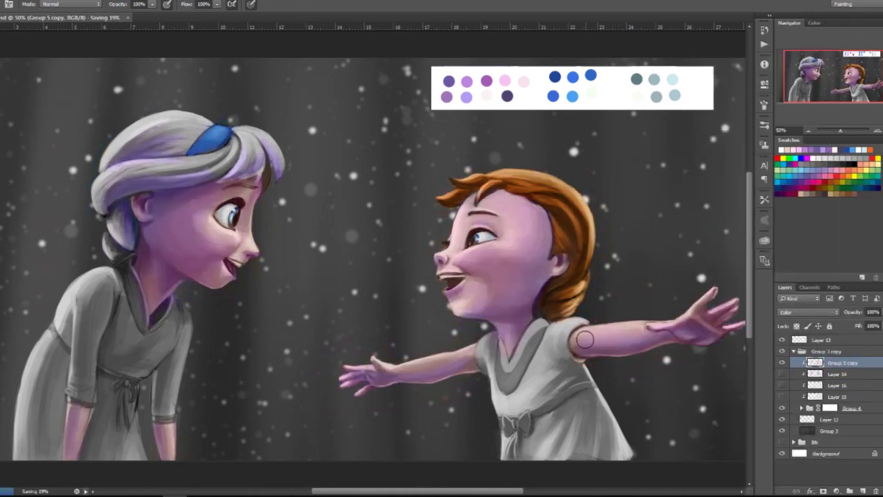
Add a new layer above Layer 12 filled with blue in Overlay mode
click(800, 417)
key(ctrl+shift+alt+n)
key(g)
click(572, 92)
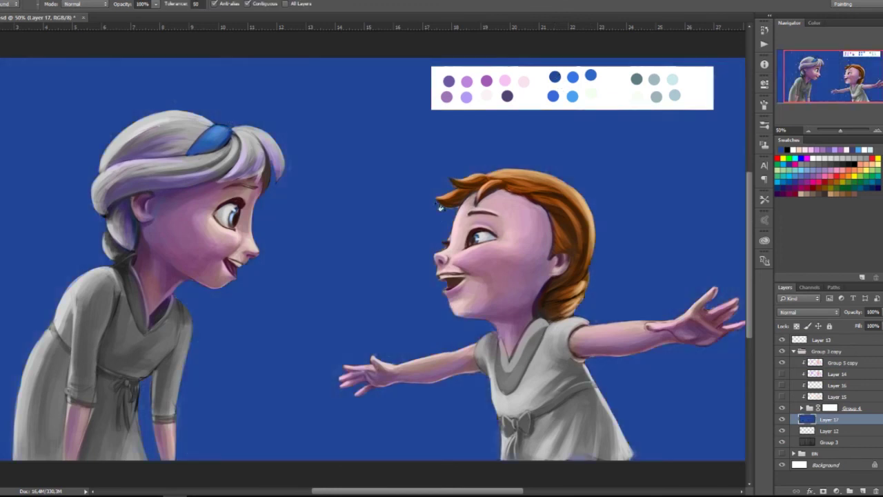
key(shift+alt+o)
key(ctrl+bracketleft)
Add a light blue snow layer in Hard Light and apply Levels to it
click(830, 421)
key(ctrl+shift+alt+n)
click(743, 398)
key(shift+alt+h)
key(ctrl+l)
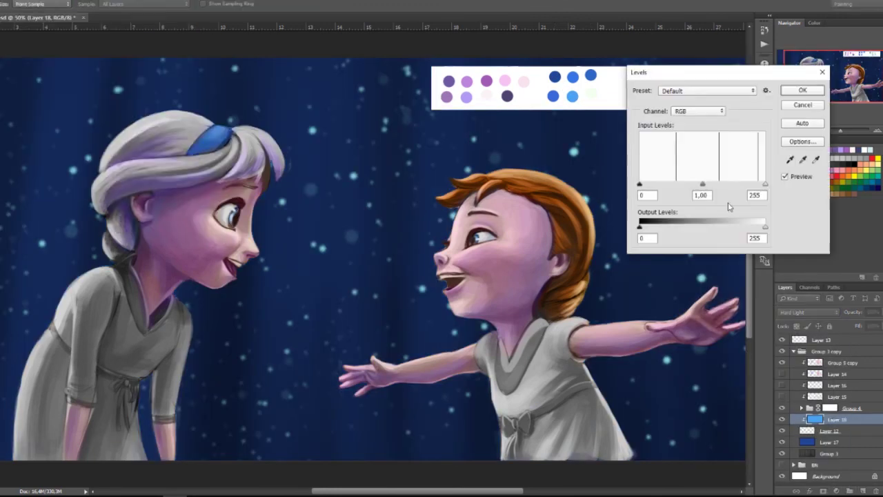
key(Return)
Lower the blue background layer's lightness and set it to Multiply to darken it
click(828, 441)
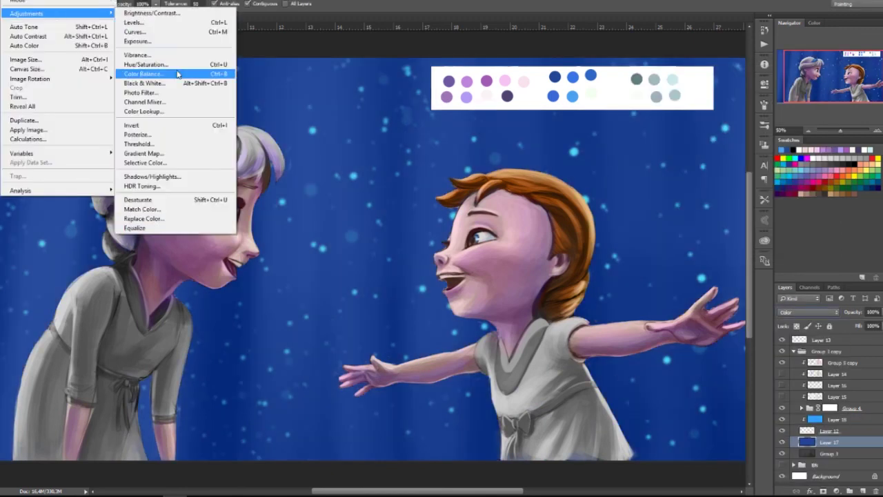
click(197, 73)
drag(720, 202, 712, 209)
key(Escape)
click(151, 7)
key(Escape)
click(807, 312)
click(794, 345)
Adjust brightness/contrast on the blue layer and hue/saturation on the snow layer, then add Layer 19
click(158, 23)
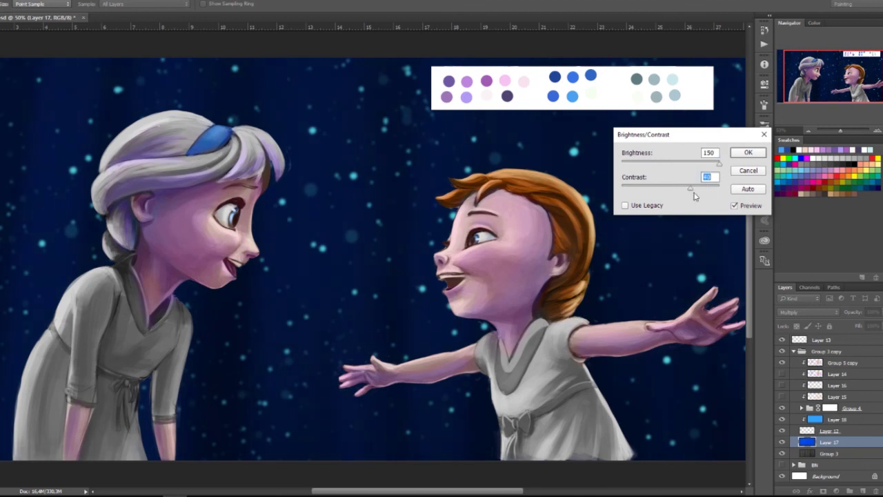
key(Return)
click(831, 419)
key(ctrl+u)
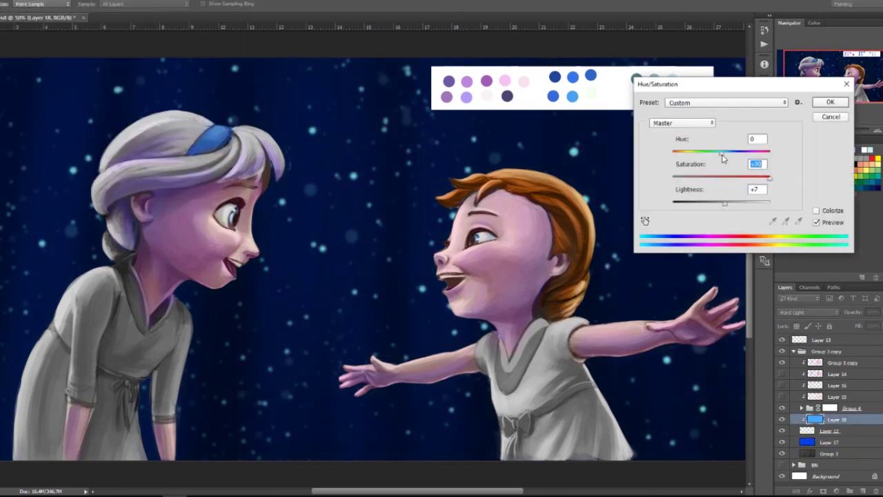
key(Return)
click(828, 362)
key(ctrl+shift+alt+n)
Paint warm Overlay highlights on both girls' hair, faces and Anna's arm with a soft brush
key(b)
right_click(660, 219)
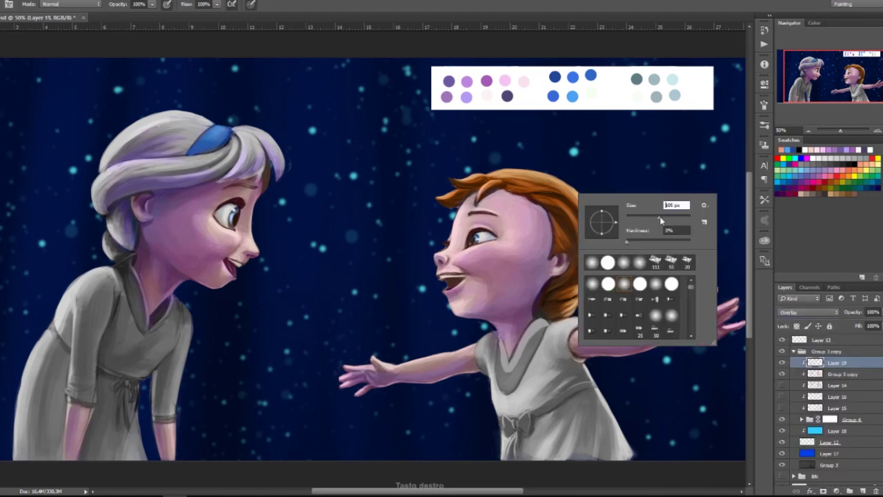
key(Return)
mouse_move(524, 179)
mouse_down()
mouse_move(586, 289)
mouse_move(717, 317)
mouse_up()
drag(104, 138, 275, 158)
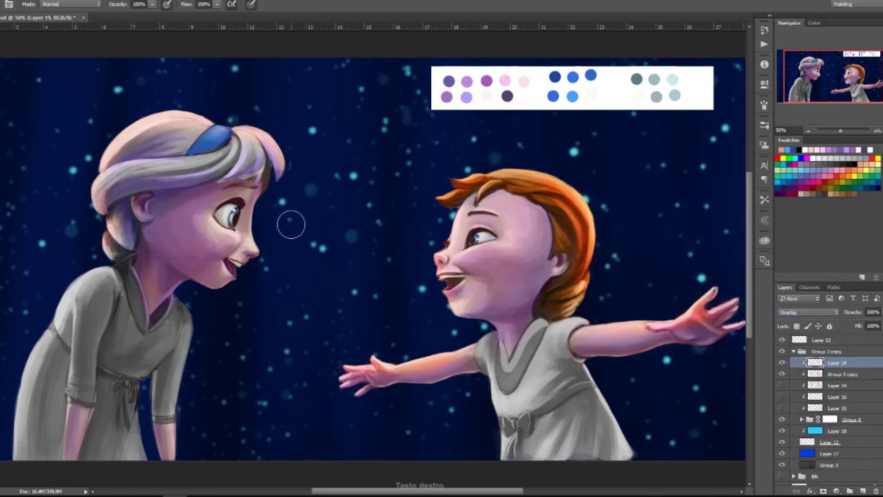
drag(256, 241, 138, 138)
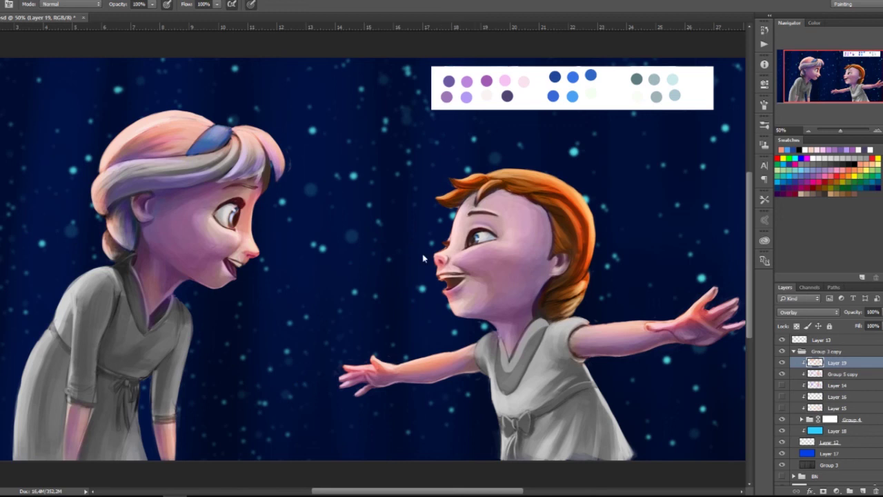
Shift the highlights' hue and raise their lightness with Hue/Saturation
key(ctrl+u)
drag(724, 151, 732, 152)
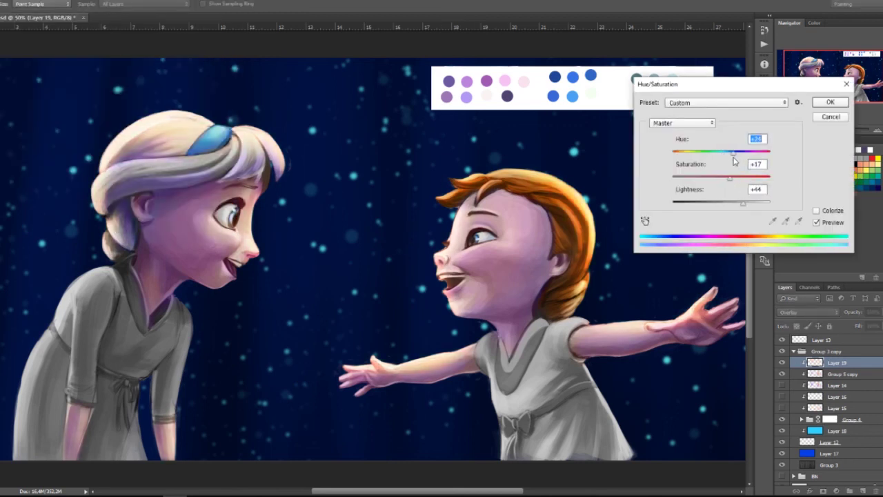
key(Return)
Add a new clipped layer set to Color blending for Anna's dress
key(ctrl+shift+alt+n)
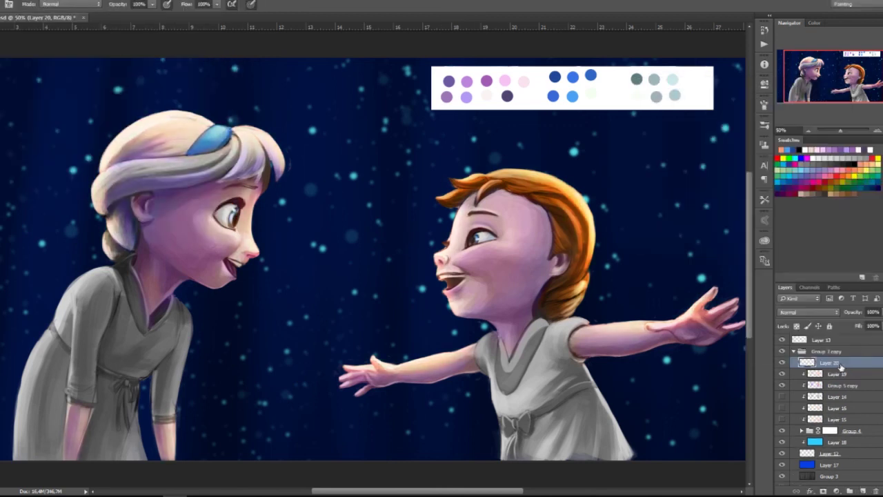
right_click(430, 267)
click(806, 312)
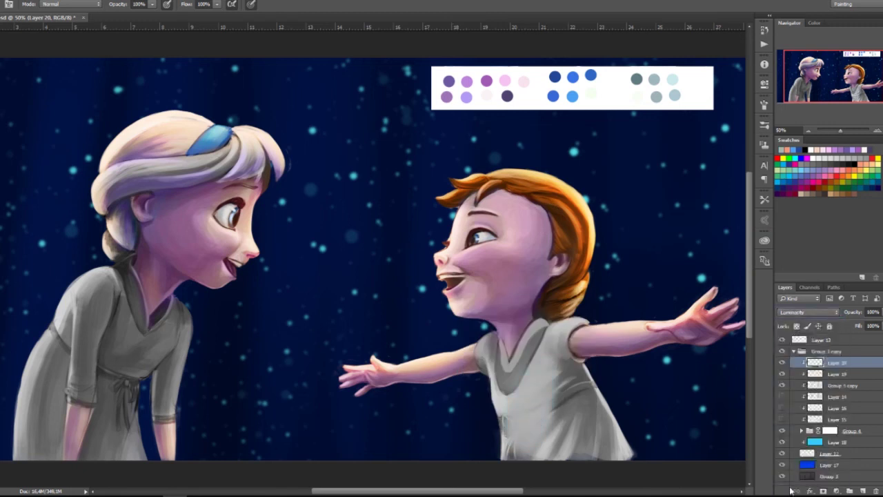
click(803, 482)
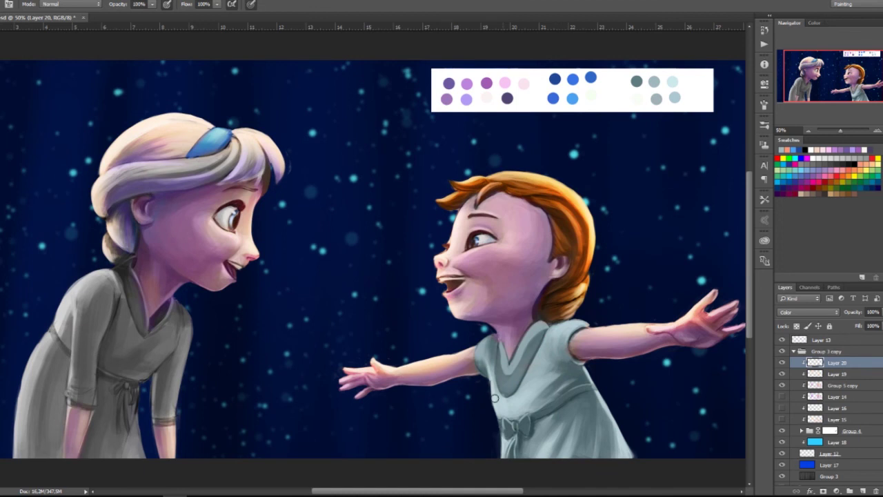
Paint Anna's dress with a sampled colour, then shift it with Hue -15 and Saturation +8
right_click(625, 467)
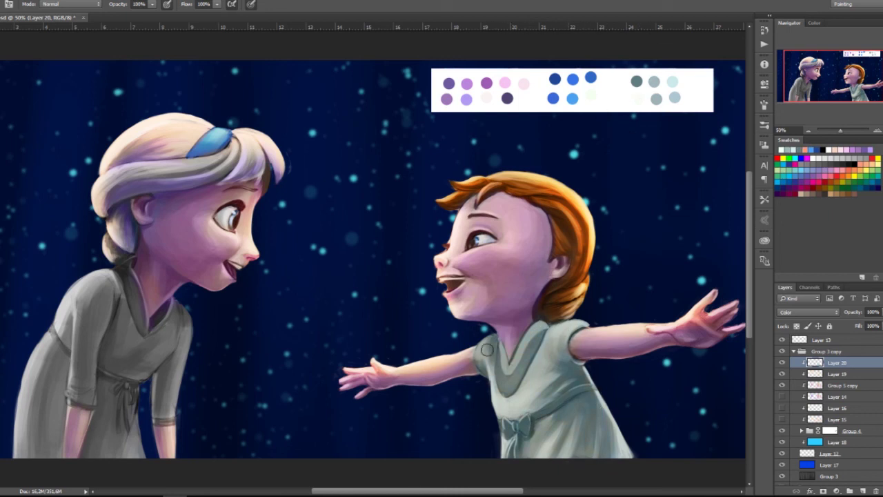
alt+click(649, 395)
alt+click(637, 99)
drag(463, 343, 471, 353)
key(ctrl+u)
text(-15)
key(Tab)
text(8)
key(Tab)
key(Return)
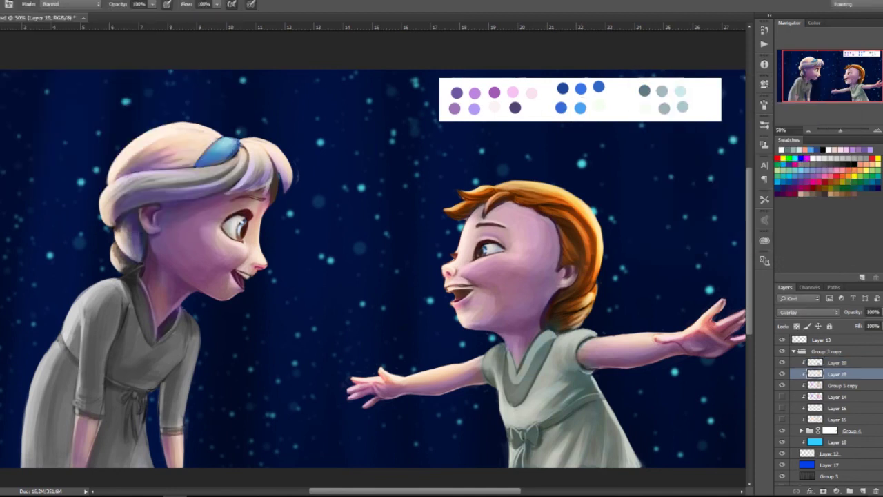
Paint Elsa's dress blue on a new Layer 21 and move it down the stack
key(ctrl+shift+alt+n)
drag(121, 298, 145, 312)
key(ctrl+bracketleft)
key(ctrl+bracketleft)
Create a new Overlay layer, Layer 22, above Layer 20
right_click(459, 311)
key(Return)
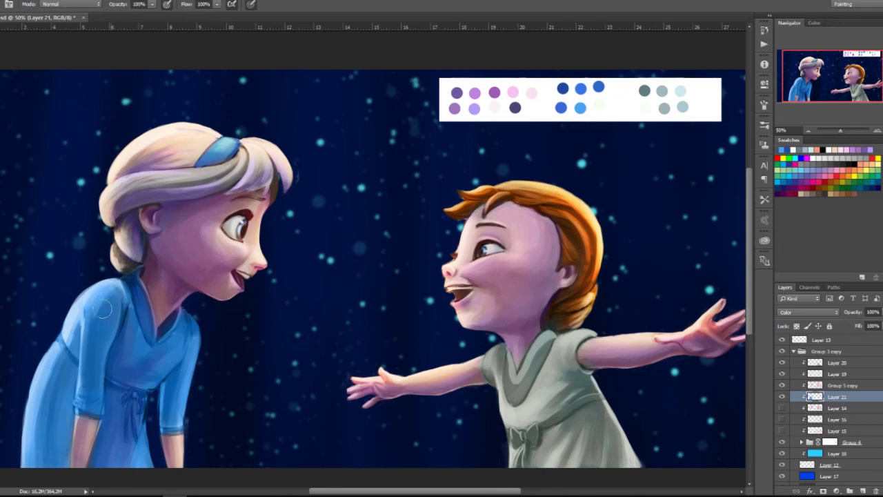
key(ctrl+shift+alt+n)
click(800, 312)
click(759, 228)
Paint soft light onto both dresses, with the layer opacity lowered to 87%
right_click(238, 323)
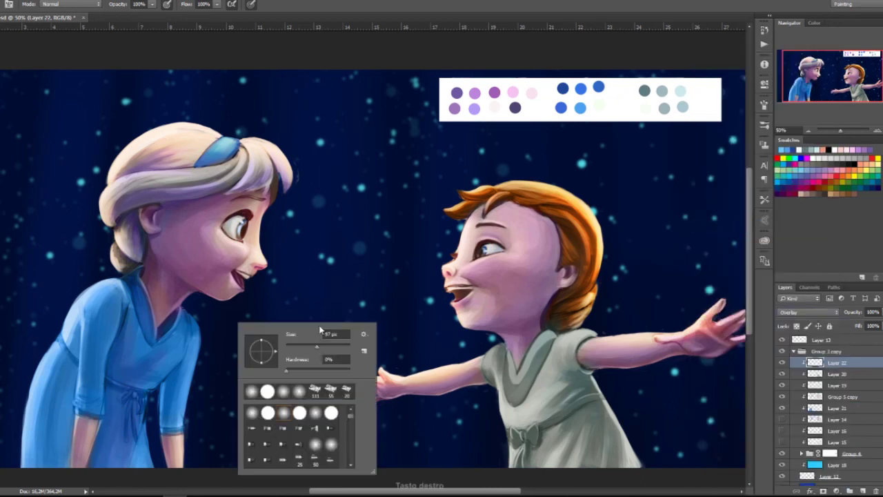
key(Return)
click(717, 349)
drag(616, 386, 620, 448)
drag(878, 312, 880, 322)
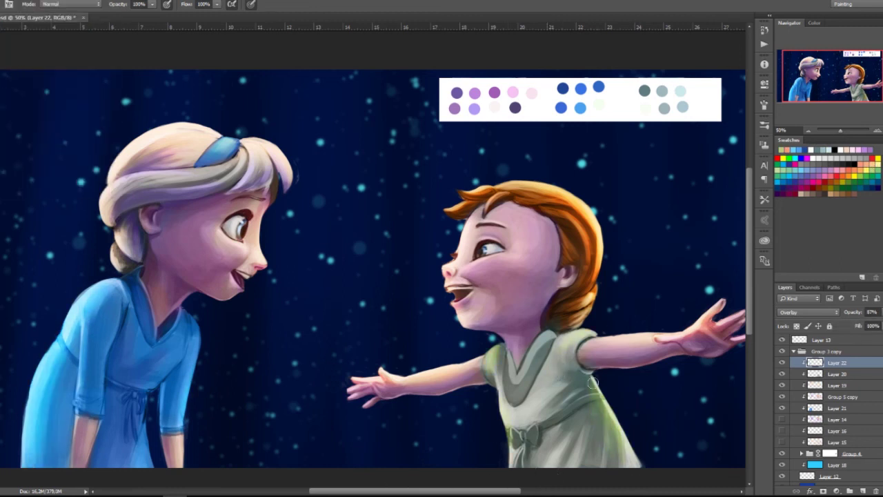
mouse_move(103, 286)
mouse_down()
mouse_move(49, 356)
mouse_move(28, 434)
mouse_up()
drag(621, 400, 507, 422)
Hide the palette card layer and collapse Group 3 copy
click(782, 339)
click(793, 351)
click(826, 351)
Add a Levels adjustment layer with midtones 0.75 and highlights 216
click(837, 490)
click(819, 326)
drag(702, 178, 730, 177)
drag(698, 177, 703, 177)
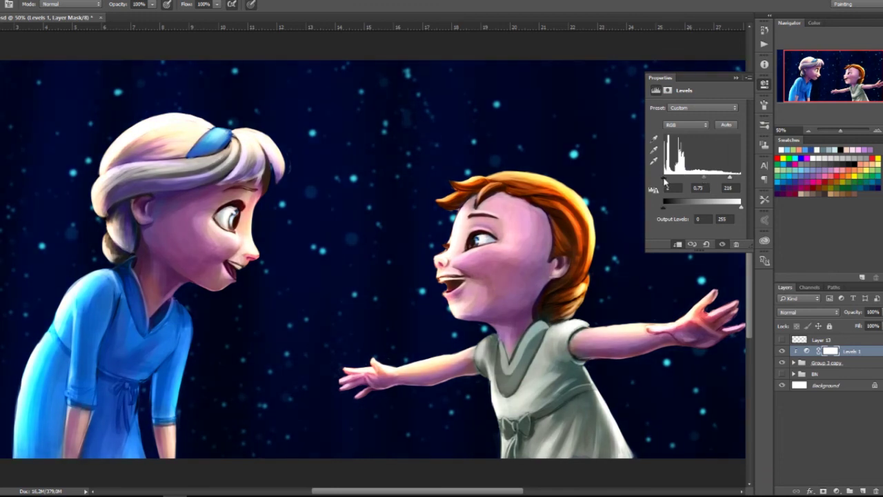